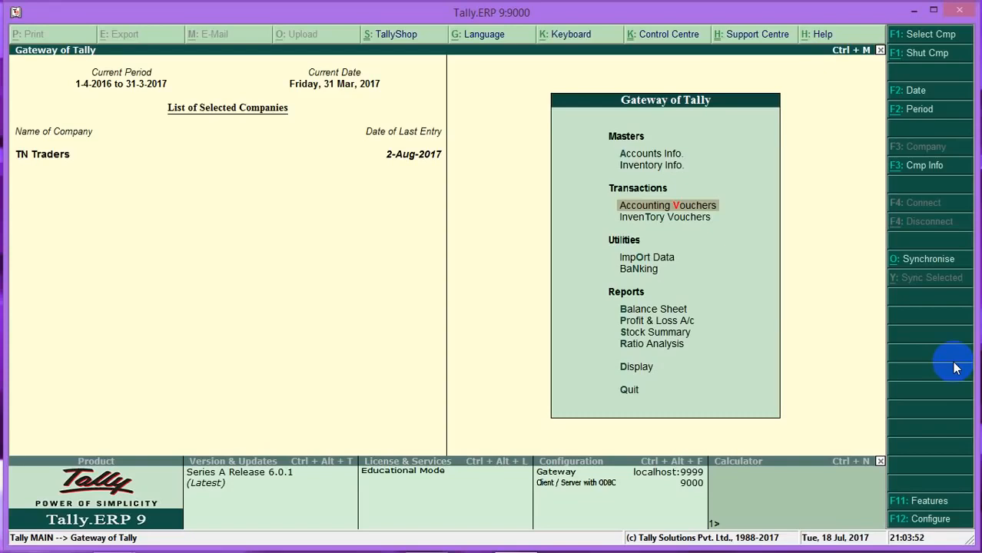
Step: Open purchase voucher entry and set the working period from 1-4-2017 to 31-3-2018
key("Return")
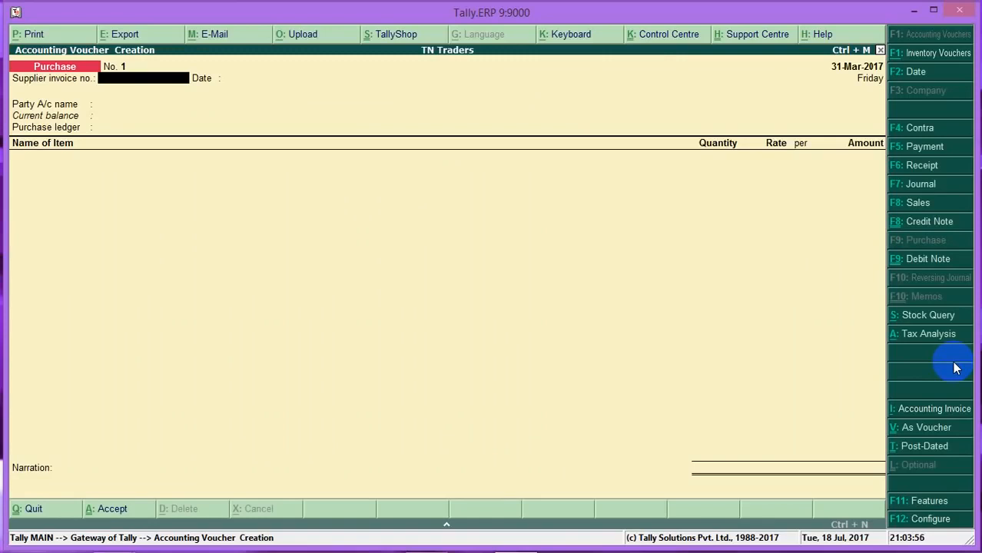
key("F2")
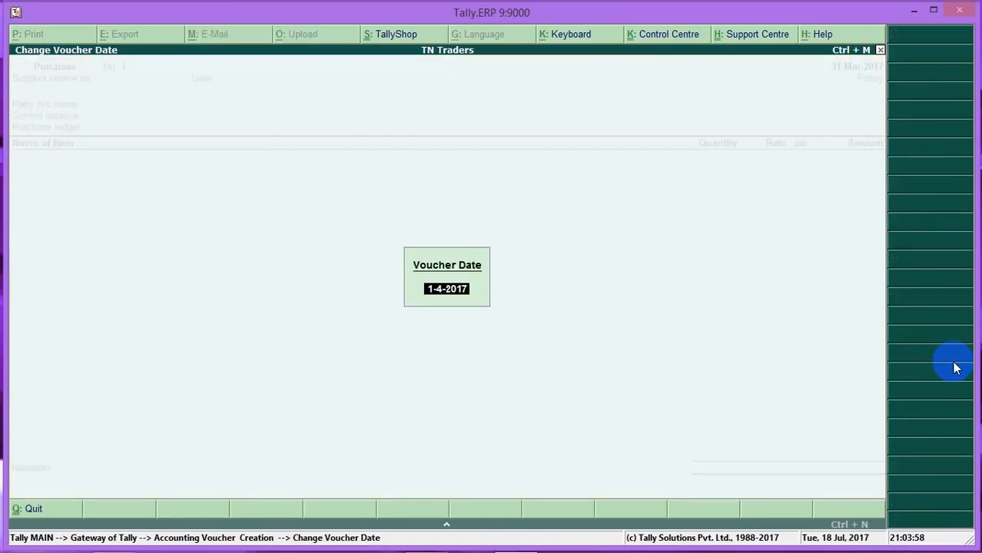
key("Escape")
key("Escape")
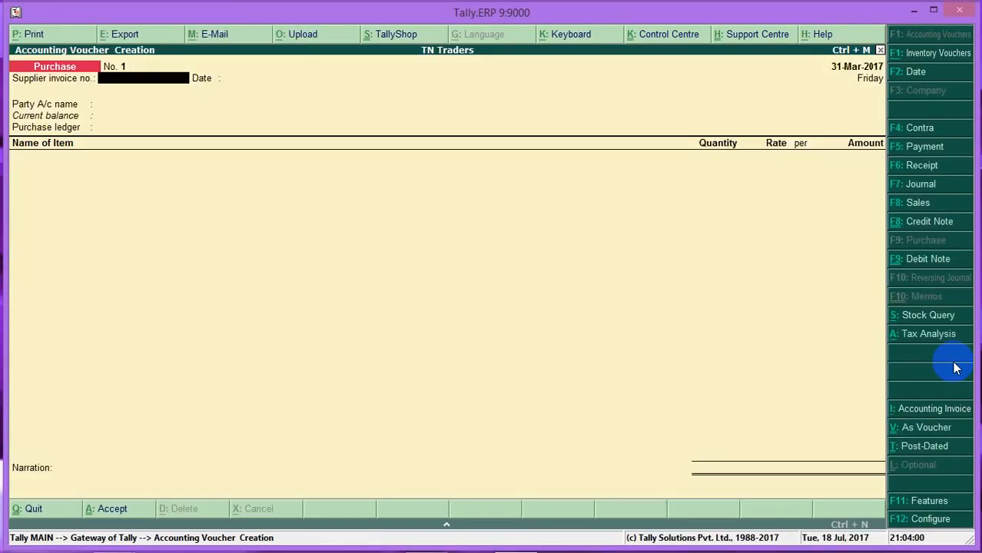
key("alt+F2")
type("1")
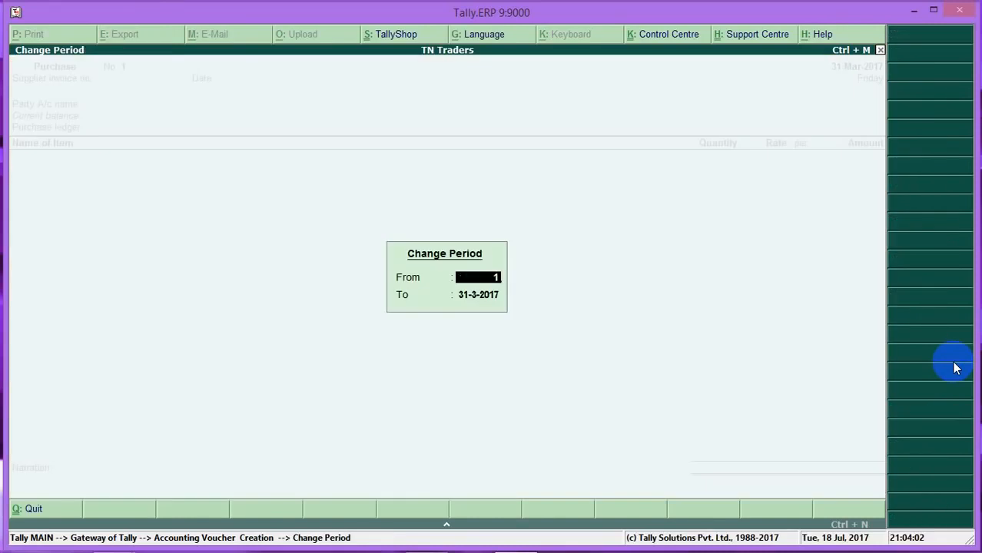
type("-4-2017")
key("Return")
type("31-3-2018")
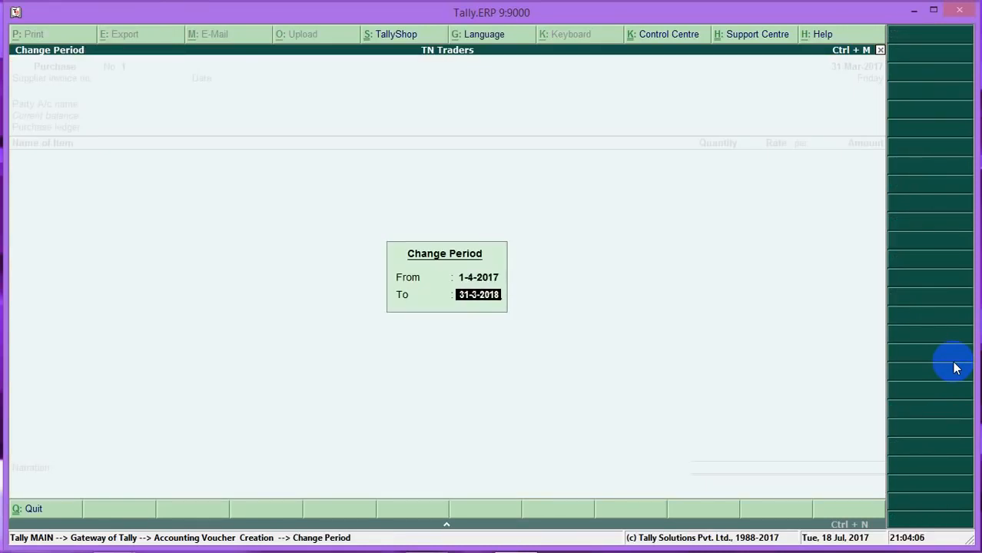
key("Return")
Step: Set the purchase voucher date to 1-7-2017
key("F2")
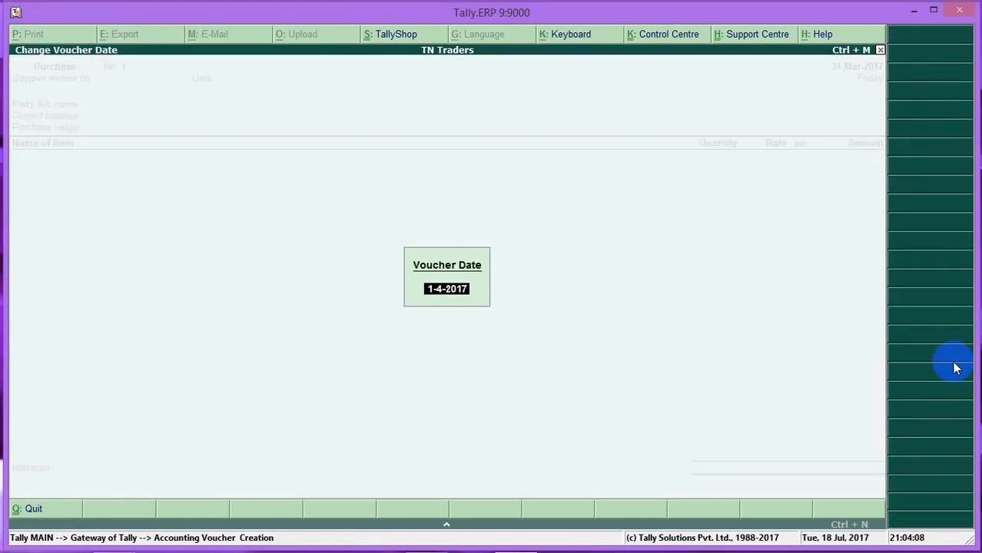
type("1-7")
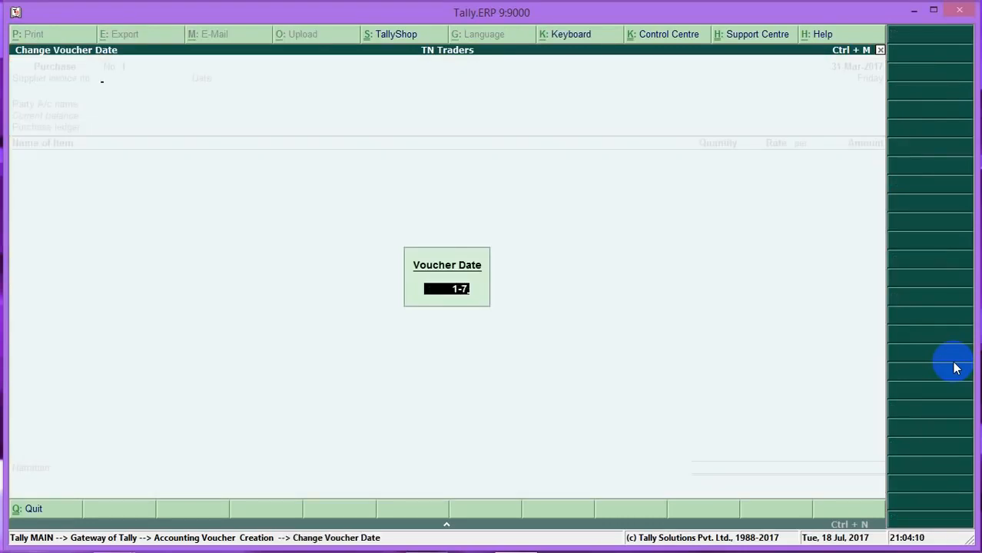
key("Return")
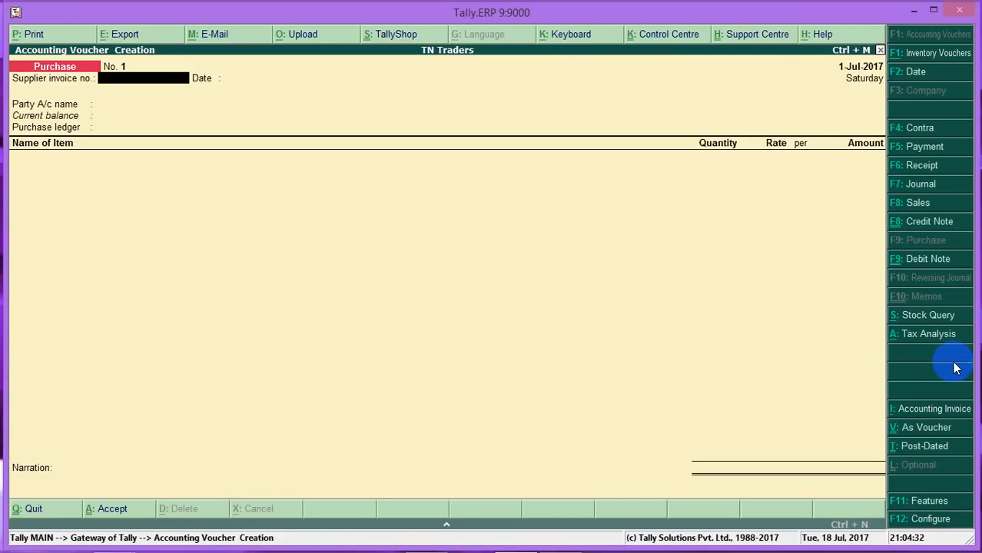
Step: Leave the supplier invoice number blank and choose Unregistered Dealer as the party account
key("Return")
key("Return")
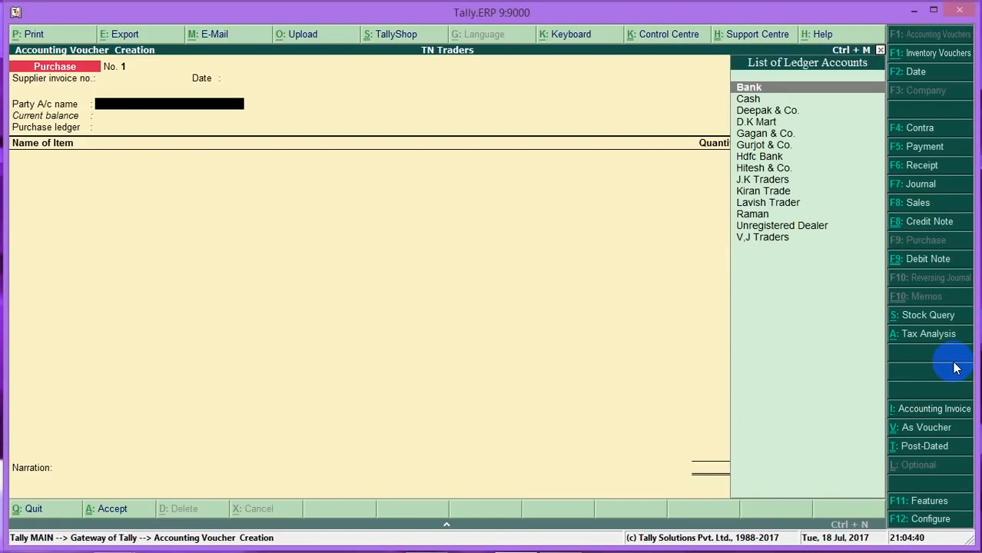
key("Down")
key("Down")
key("Down")
key("Down")
key("Down")
key("Down")
key("Down")
key("Down")
key("Down")
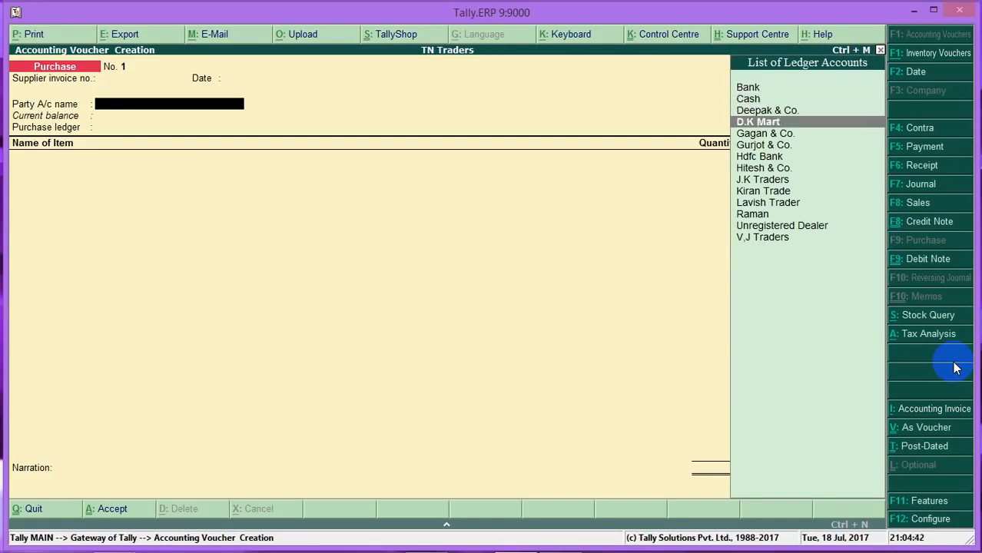
key("Down")
key("Down")
key("Down")
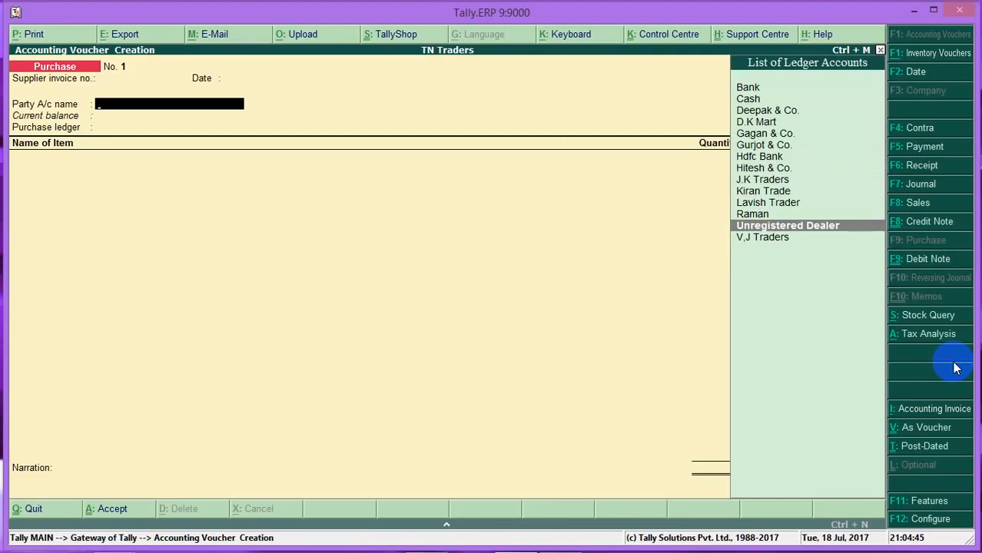
key("Return")
key("BackSpace")
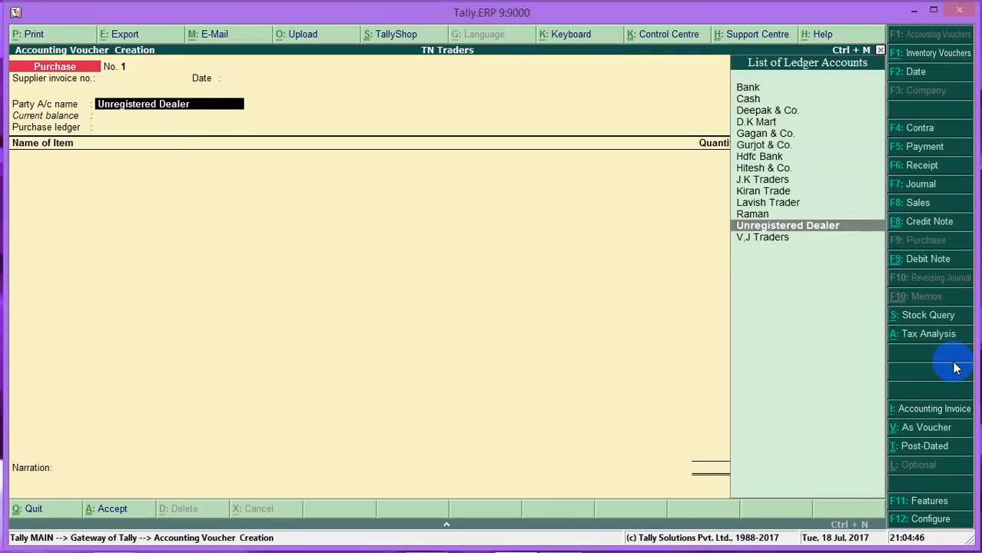
Step: Open the Unregistered Dealer ledger for alteration, enable its GST details and accept Unregistered as the registration type
key("ctrl+Return")
key("Return")
key("Return")
key("Return")
key("Return")
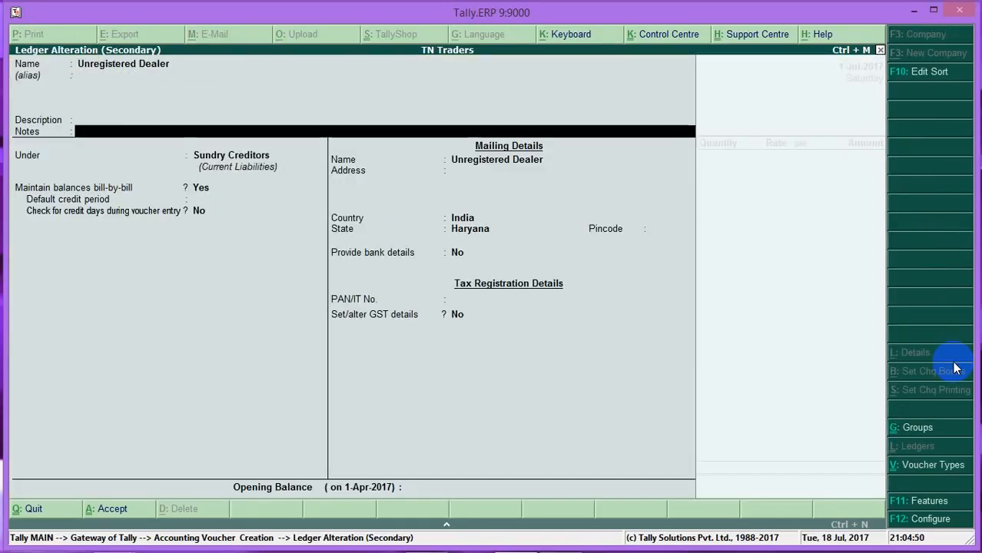
key("Return")
key("Return")
key("Return")
key("Return")
key("Return")
key("Return")
key("Return")
key("Return")
key("Return")
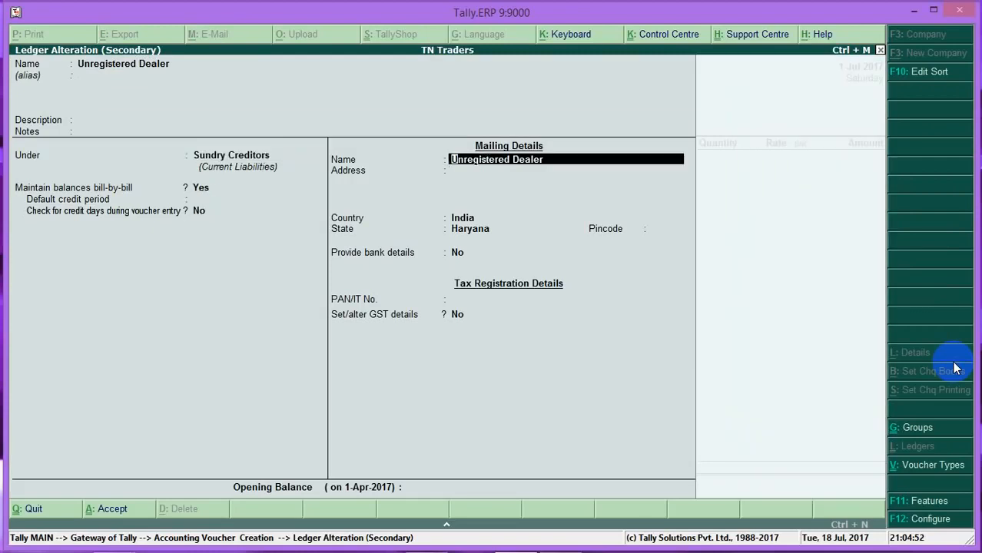
key("Return")
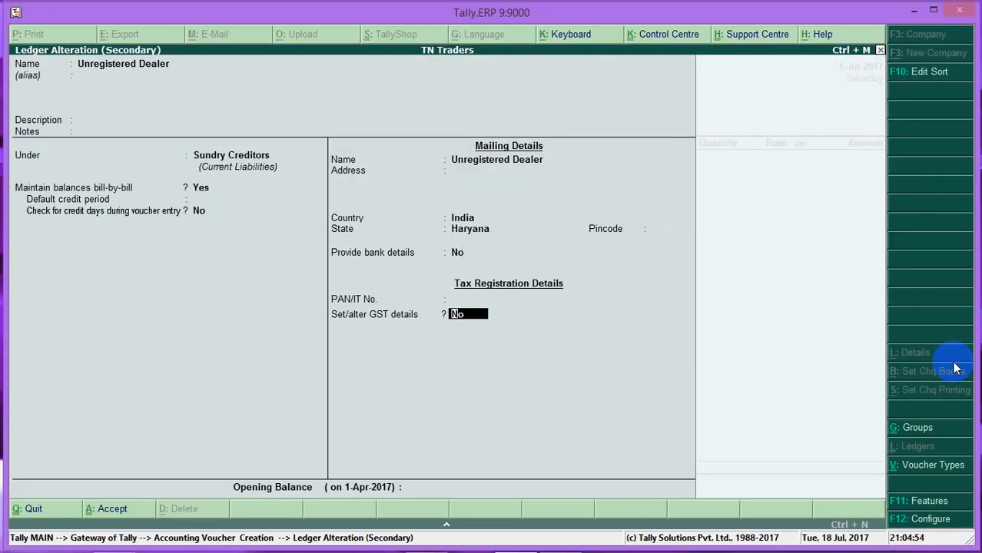
type("y")
key("Return")
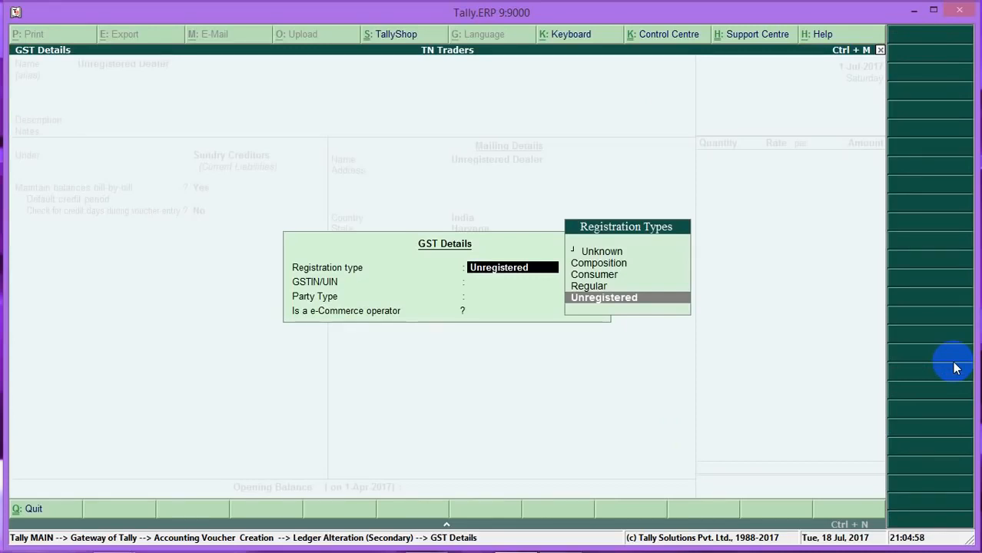
key("Return")
key("Return")
key("Return")
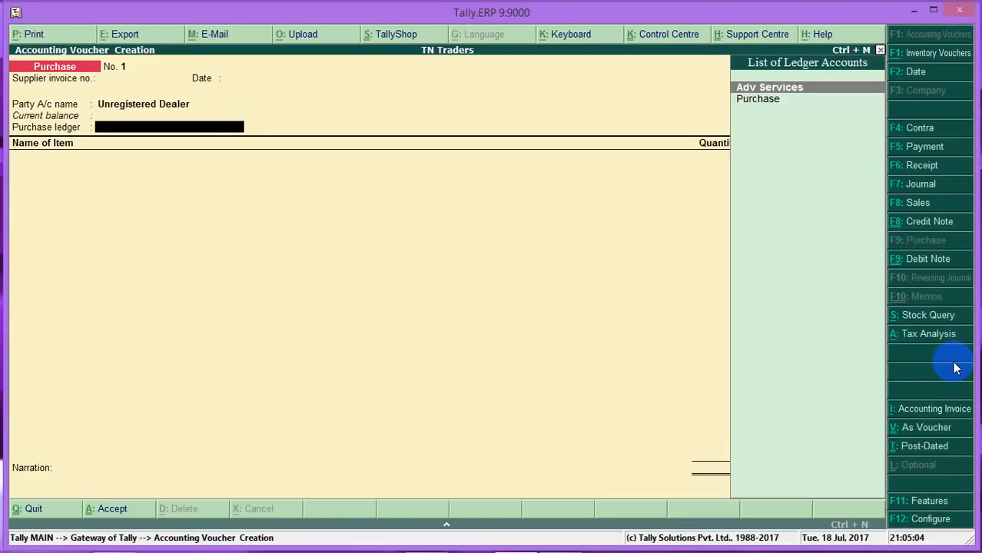
Step: Choose Purchase as the purchase ledger and classify it as Purchase From Unregistered Dealer - Taxable
key("Down")
key("Return")
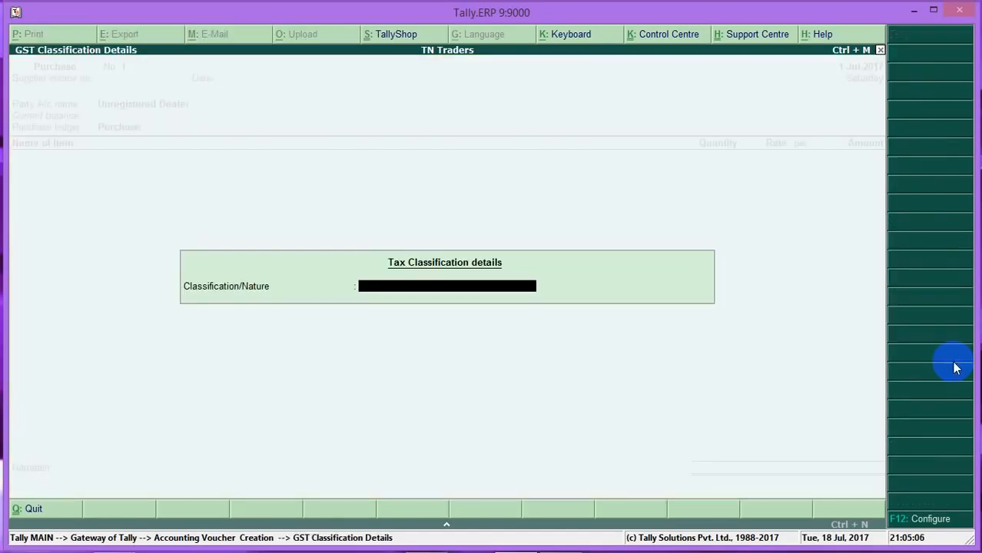
key("Escape")
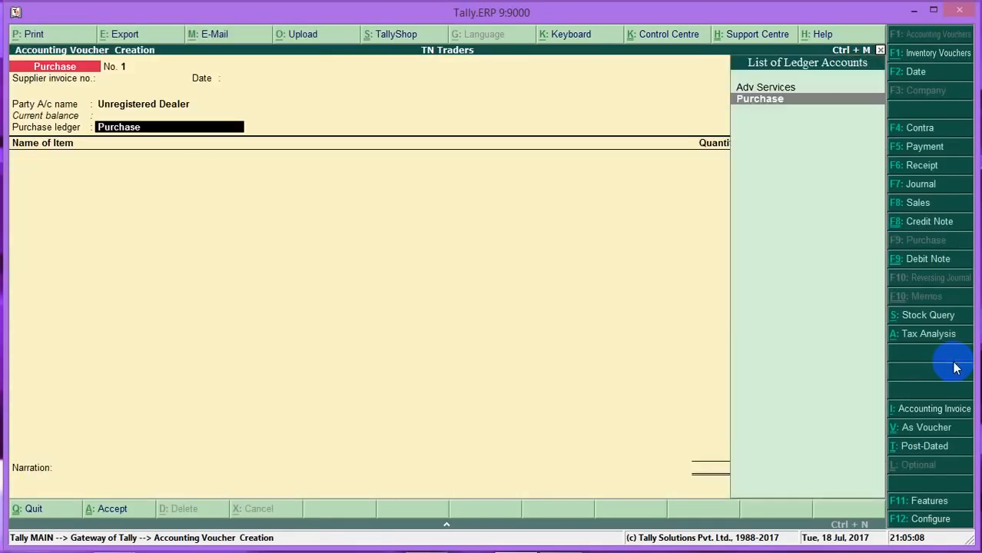
key("Return")
type("P")
key("Down")
key("Down")
key("Down")
key("Down")
key("Down")
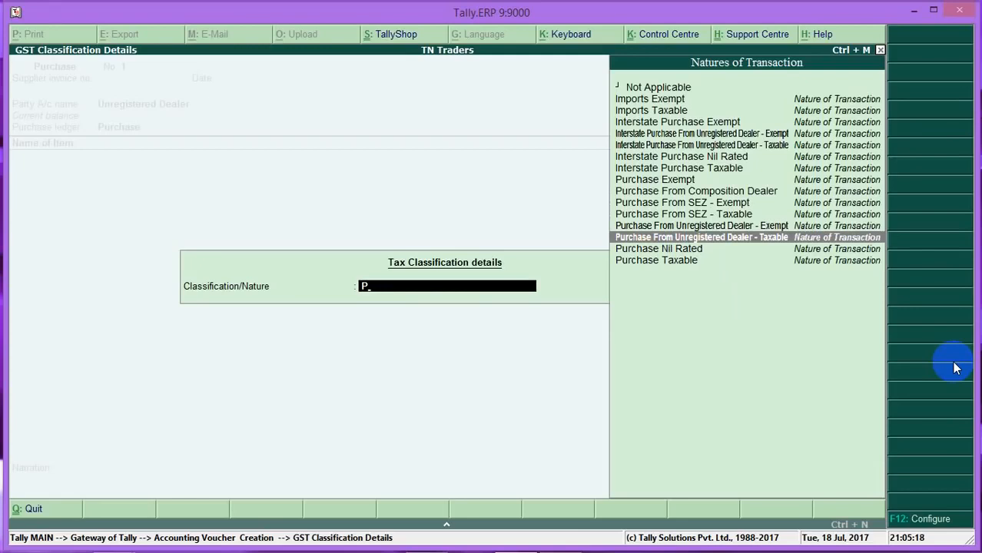
key("Return")
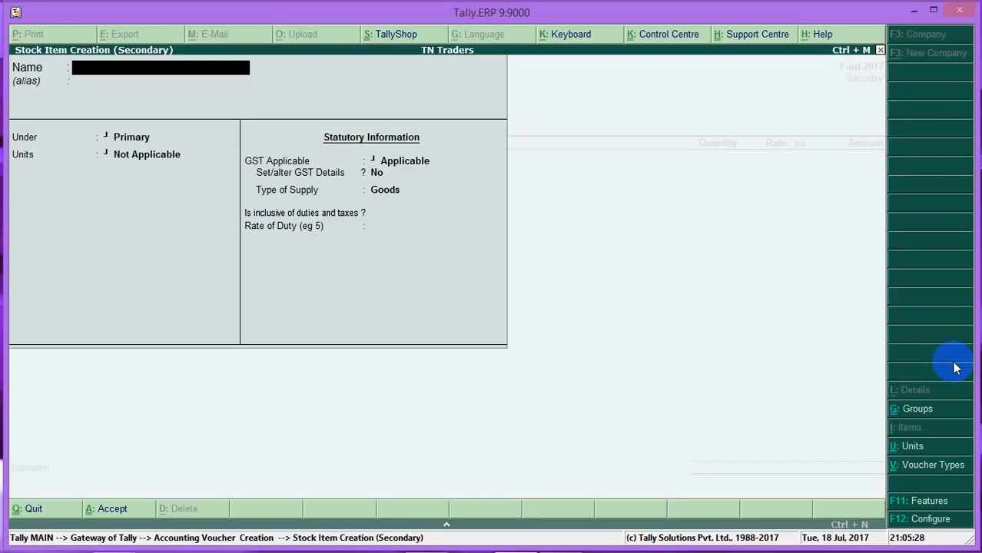
Step: Create a stock item named KEYBOARD under Primary with ltr as its unit
type("KEYBOARD")
key("Return")
key("Return")
key("Return")
key("Return")
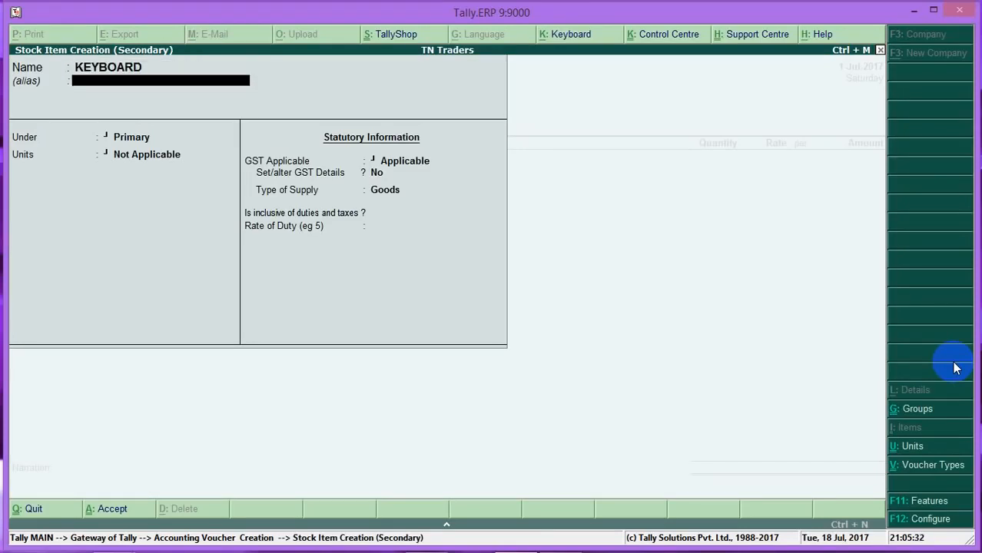
key("BackSpace")
key("Down")
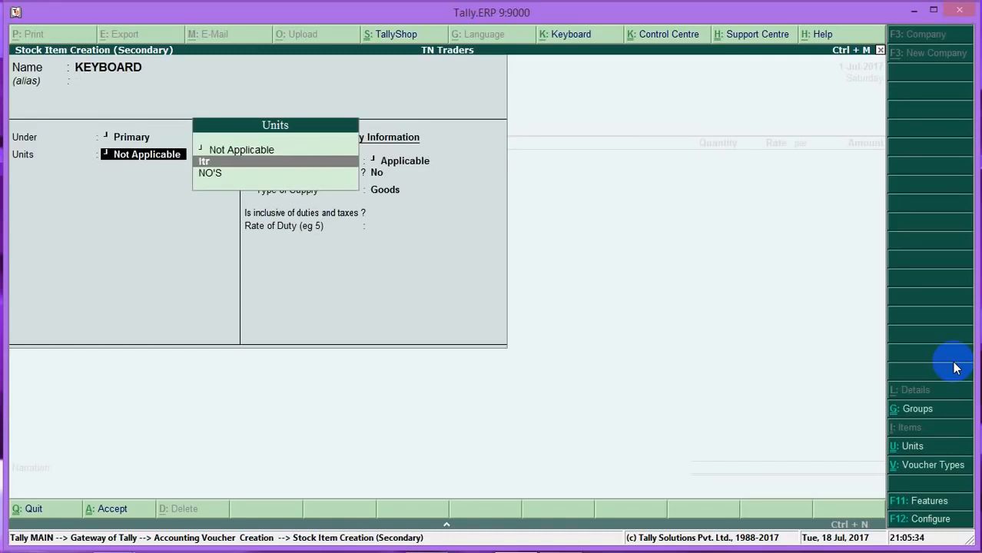
key("Return")
key("Return")
Step: Enable GST details for the KEYBOARD item and enter HSN/SAC code 203010 as GST goods
key("y")
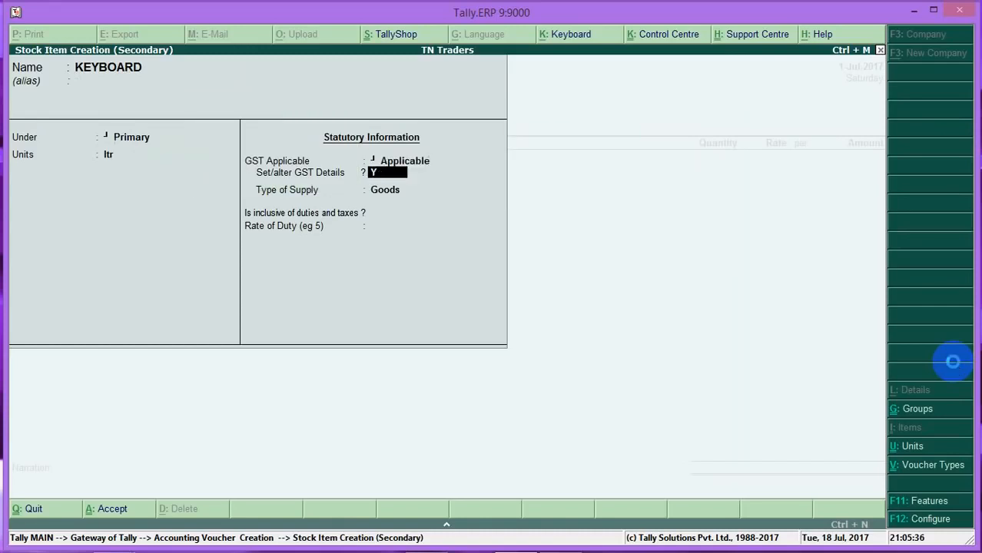
key("Return")
type("203010")
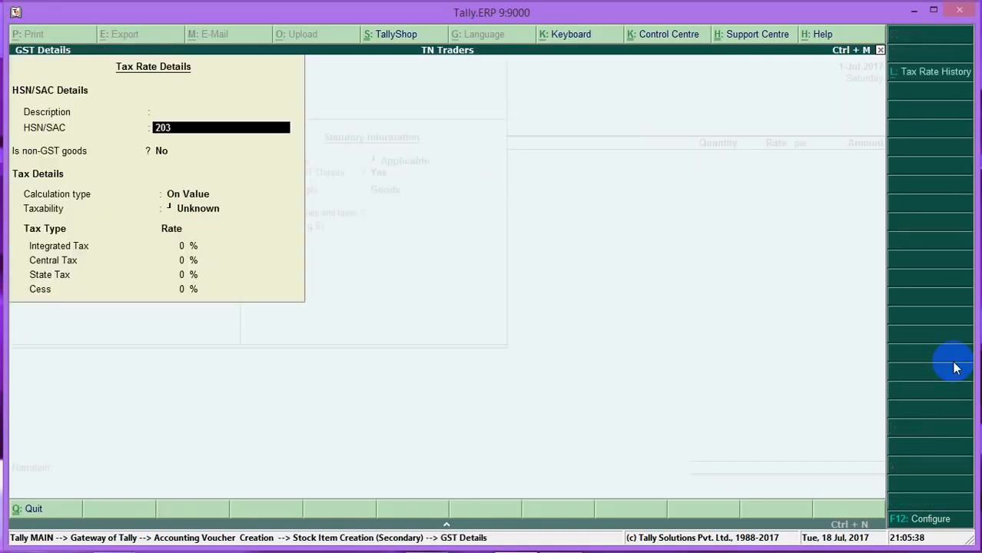
key("Return")
key("Return")
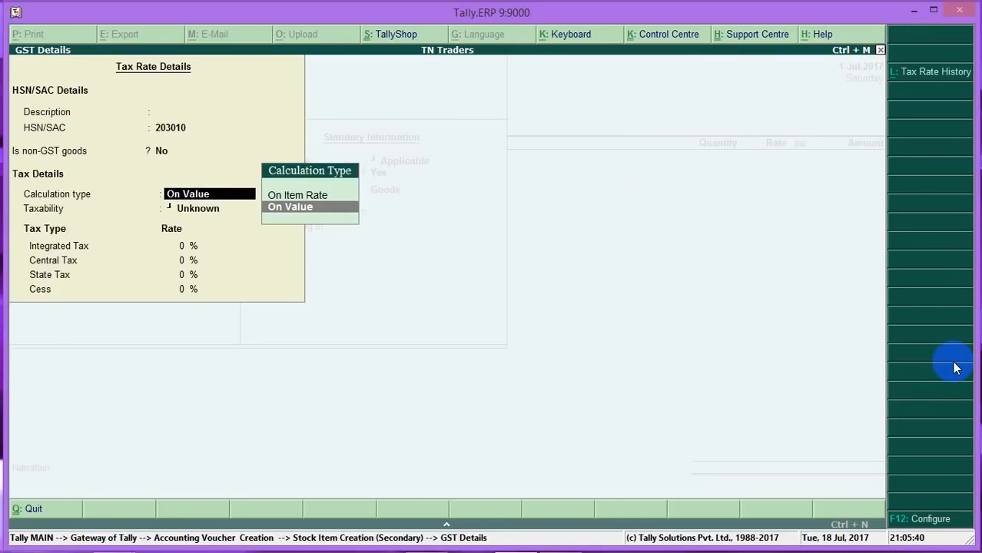
Step: Keep the tax calculation On Value, set the item to Taxable with 12% integrated tax, and save the stock item
key("Return")
key("Down")
key("Down")
key("Down")
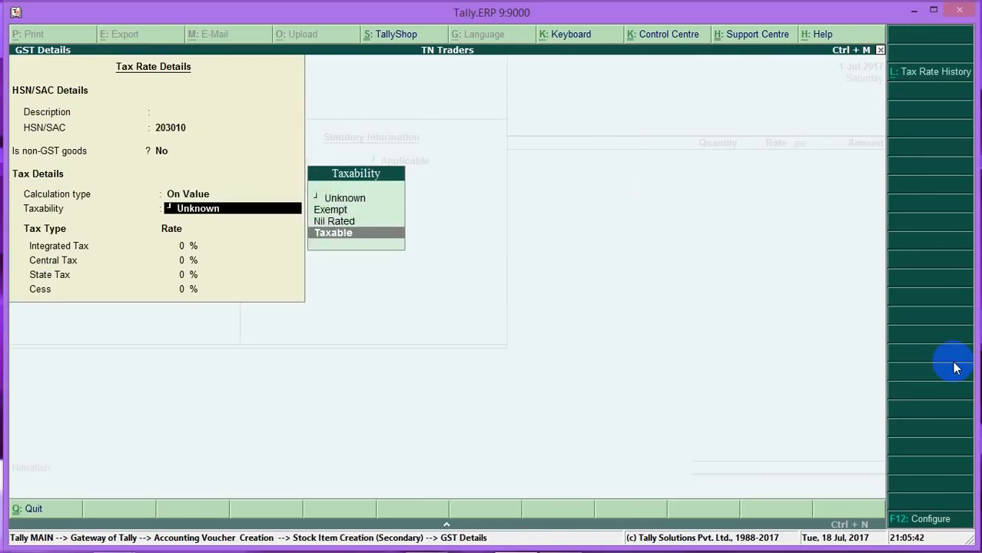
key("Return")
type("12")
key("Return")
key("Return")
key("Return")
key("Return")
key("Return")
key("Return")
key("Return")
left_click(953, 361)
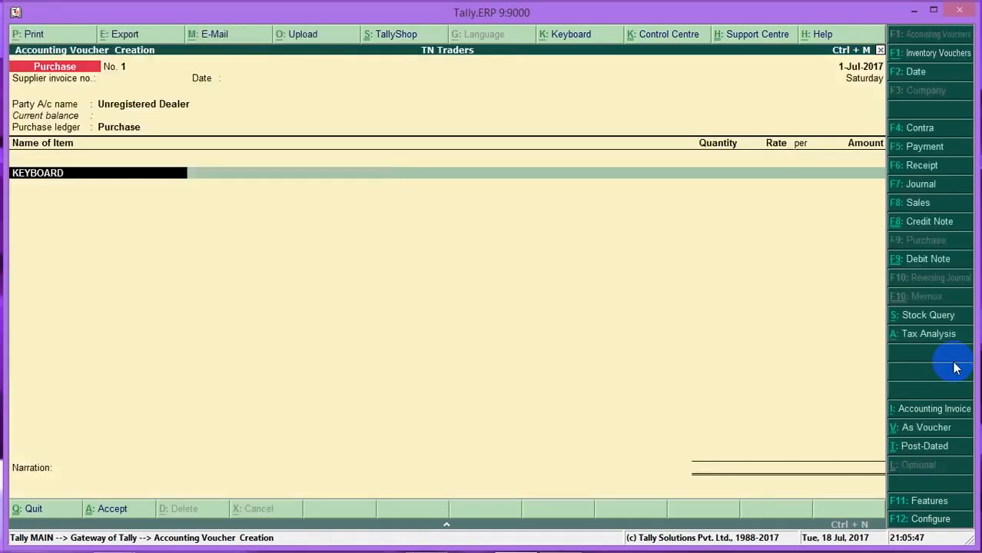
Step: Enter quantity 20 and rate 500 for KEYBOARD, and add a CGST ledger line below it
key("Return")
type("20")
key("Return")
type("500")
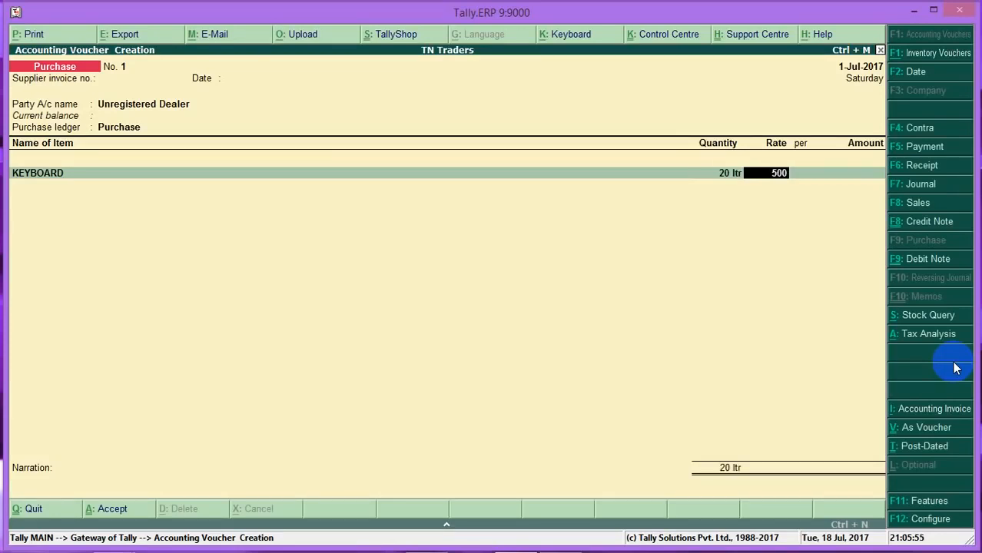
key("Return")
key("Return")
key("Return")
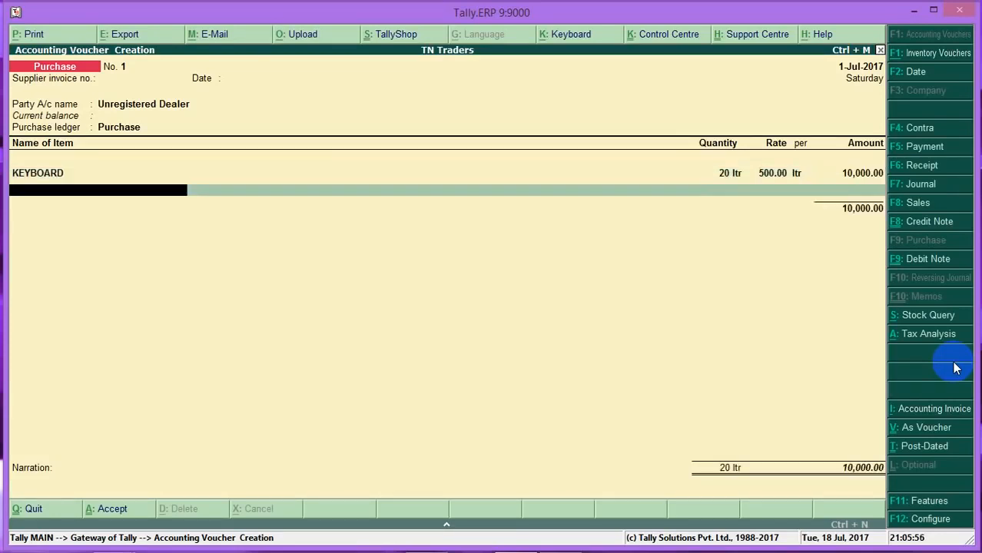
type("CGST")
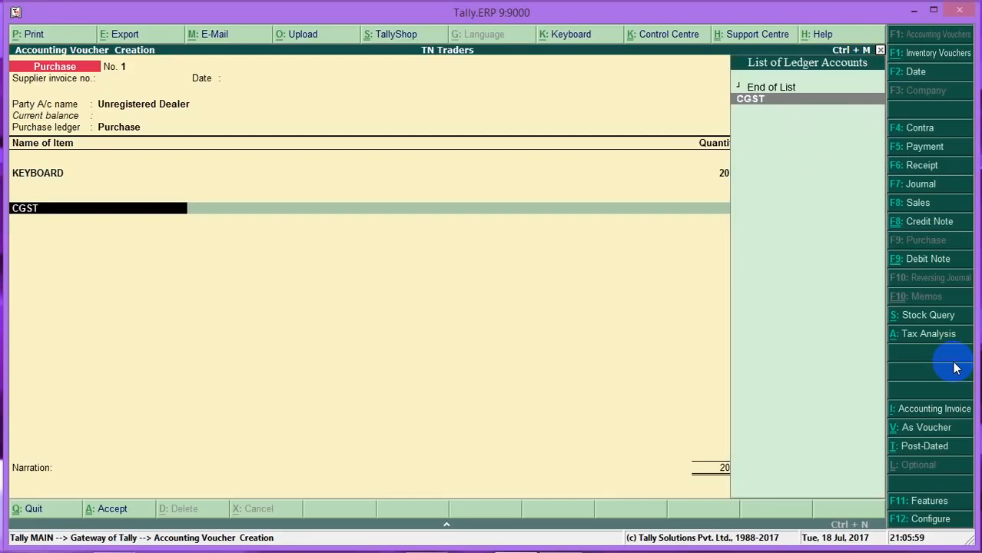
key("Return")
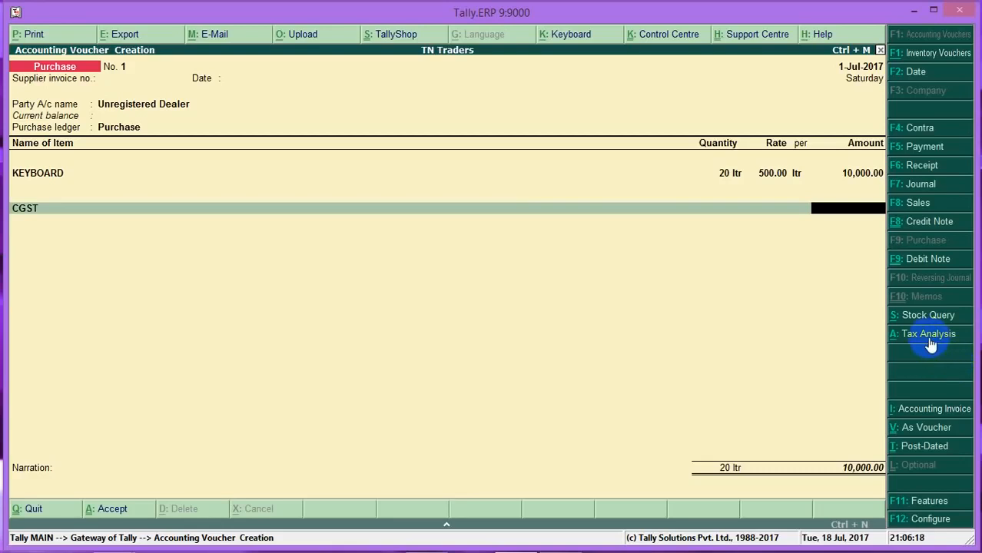
Step: Examine the voucher's detailed tax analysis for the central and state tax breakdown, and return to the voucher
left_click(930, 342)
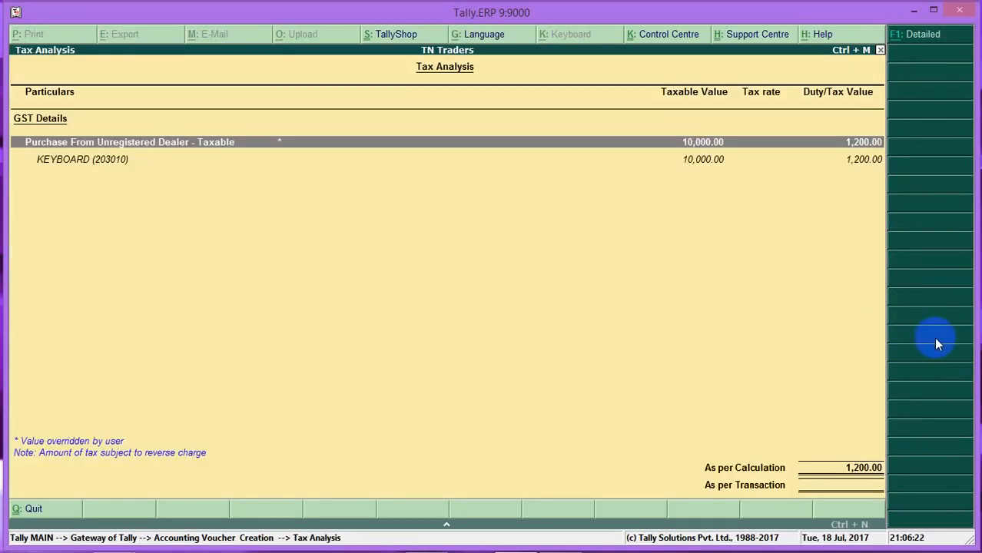
key("alt+F1")
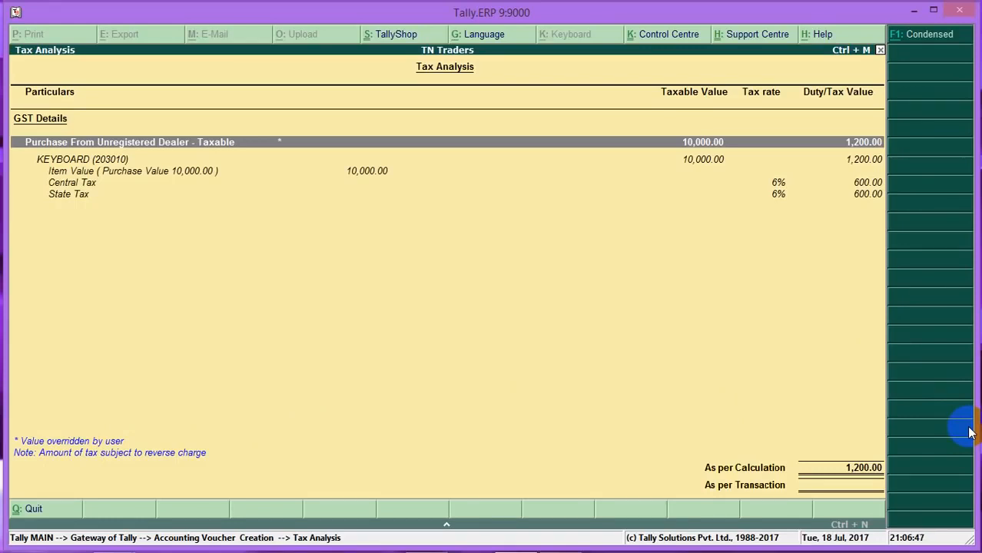
key("Escape")
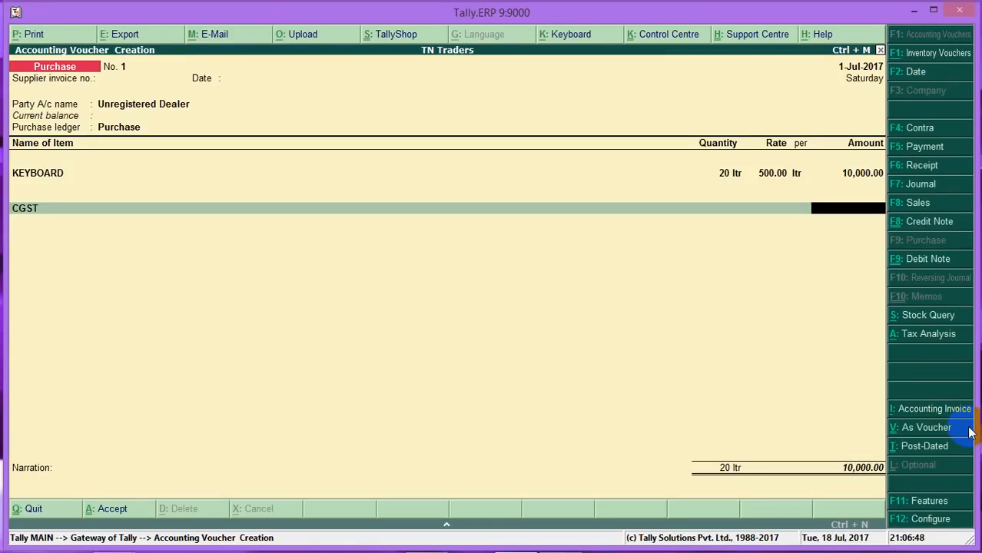
Step: Save the KEYBOARD purchase voucher and start a new party ledger named STATIONARY CO. in the next purchase voucher
key("ctrl+a")
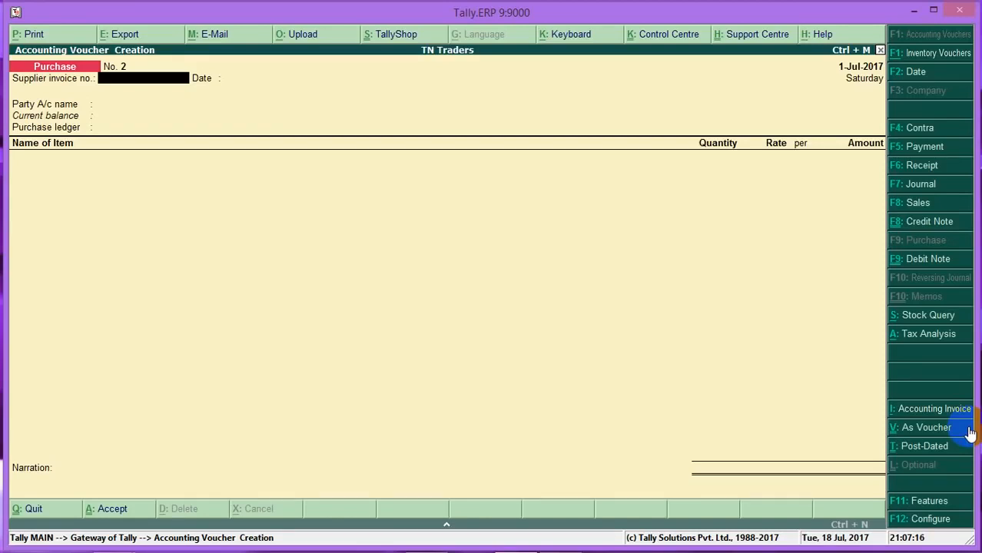
key("Return")
key("Return")
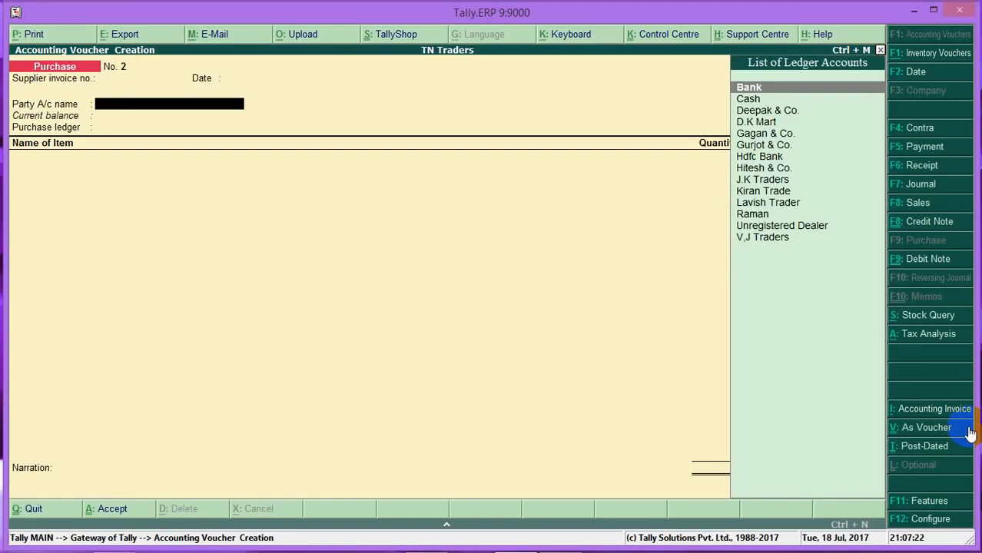
key("alt+c")
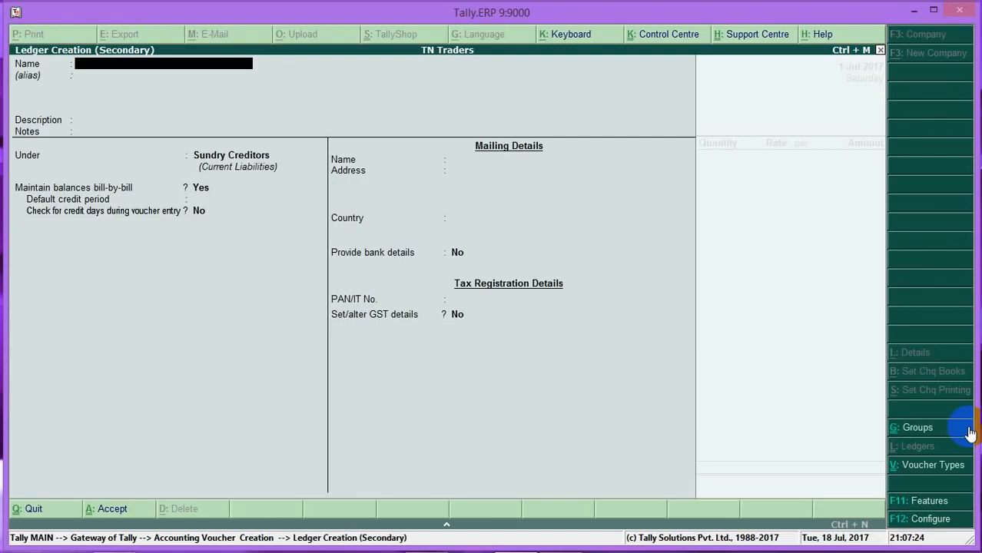
type("STATIONARY")
type("CO.")
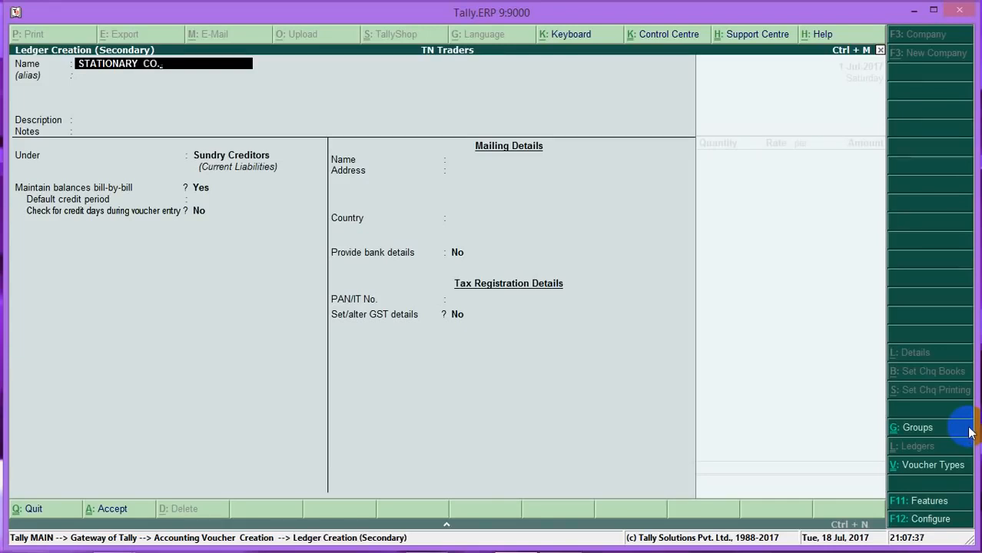
Step: Keep the STATIONARY CO. ledger under Sundry Creditors, set its GST details, and save it as the voucher's party
key("Return")
key("Return")
key("Return")
key("Return")
key("Return")
key("Return")
key("Return")
key("Return")
key("Return")
key("Return")
key("Return")
key("Return")
key("Return")
key("Return")
type("y")
key("Return")
key("Down")
key("Return")
key("Return")
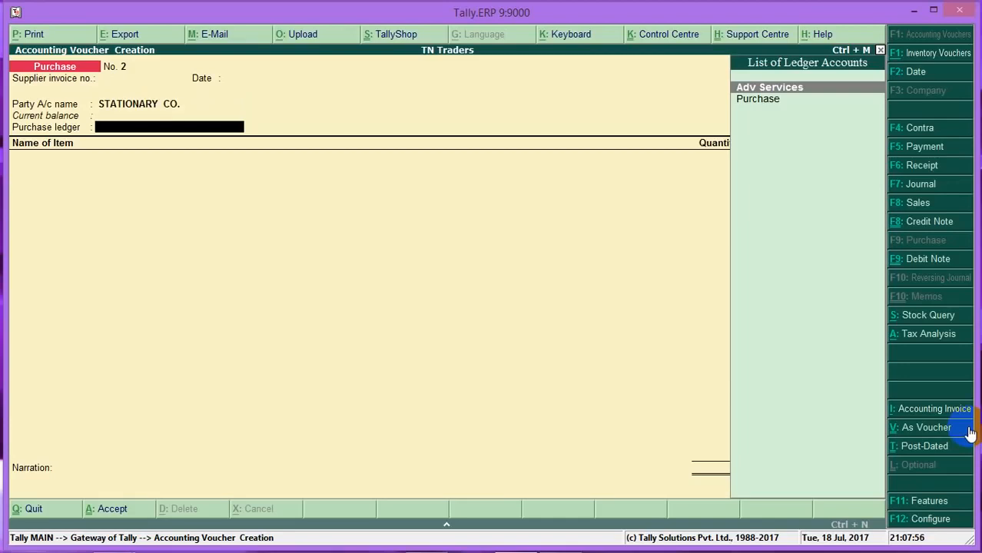
Step: Allow expenses/fixed assets for accounting allocations in the advanced purchase invoice configuration and save the configuration
key("F12")
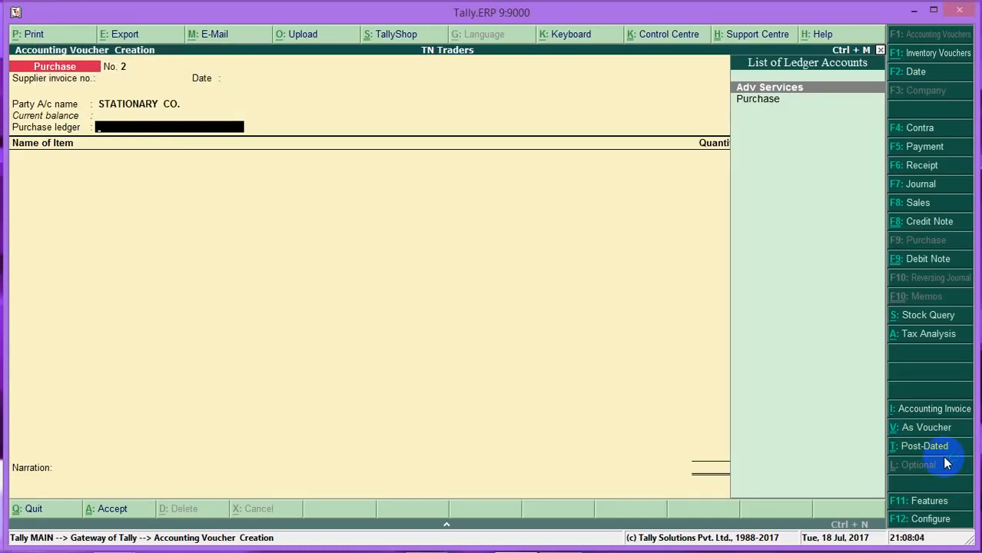
left_click(923, 520)
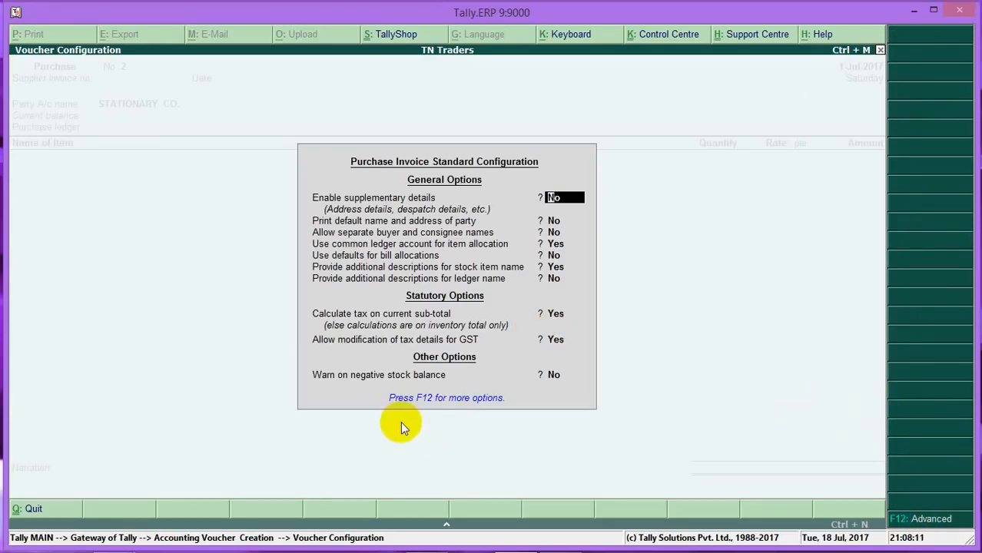
left_click(438, 399)
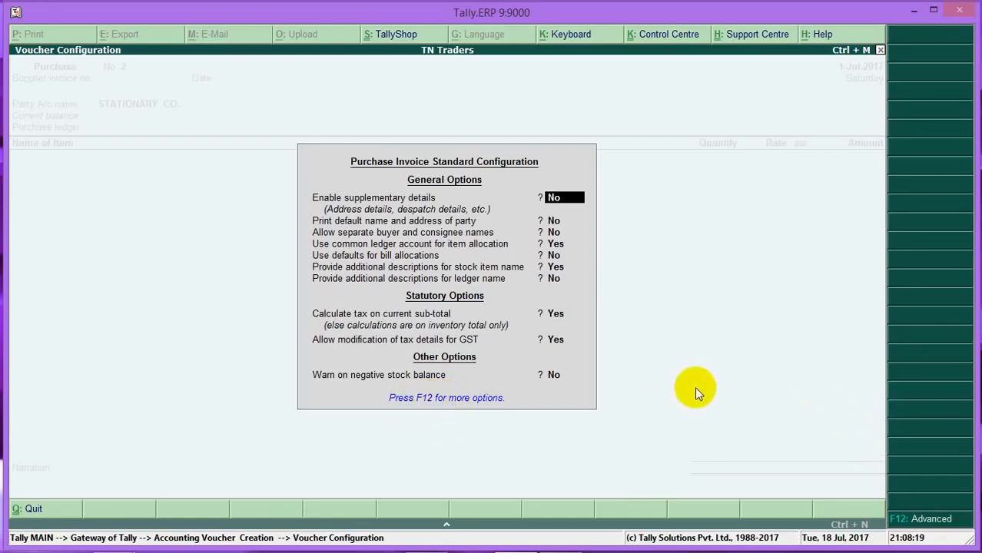
left_click(922, 522)
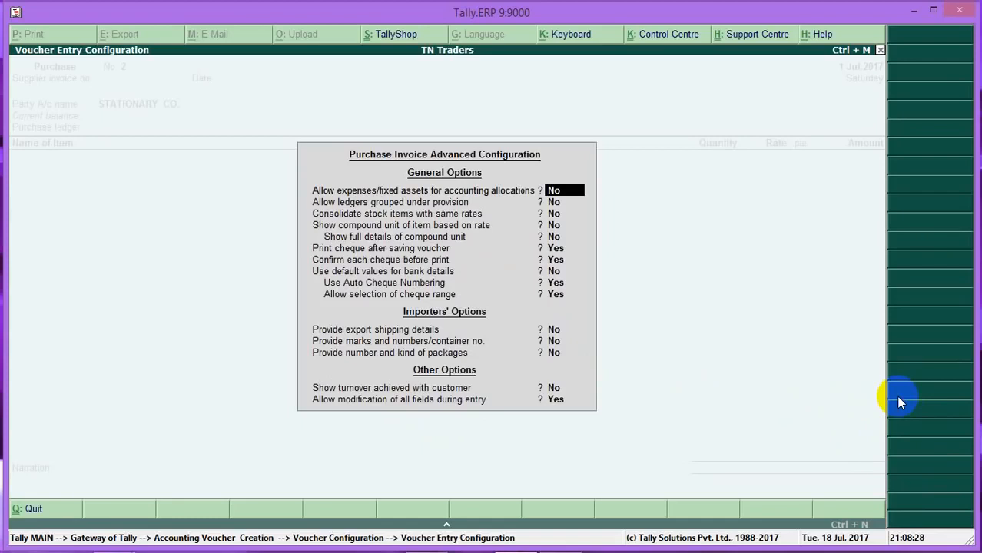
type("Y")
key("Return")
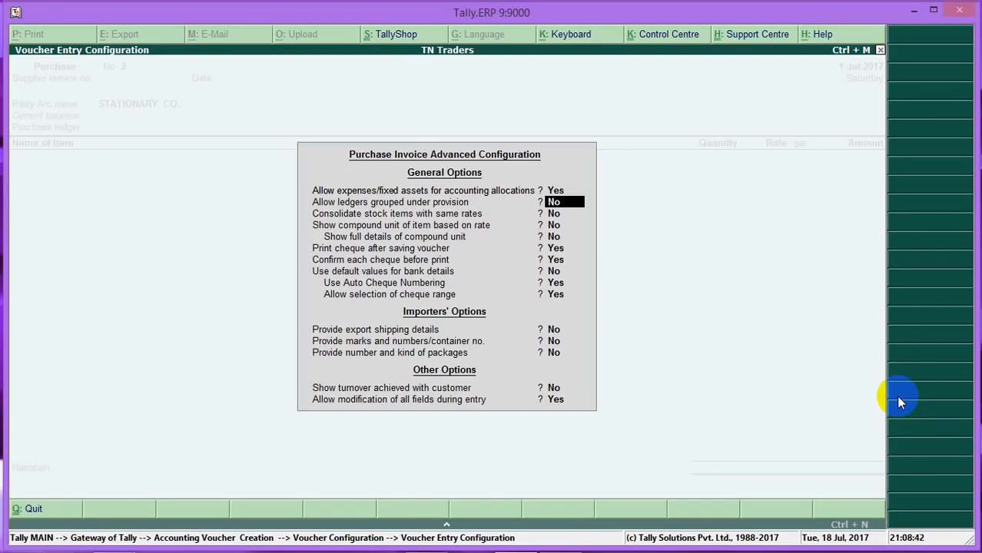
key("Return")
key("Return")
key("Return")
key("Return")
key("Return")
key("ctrl+a")
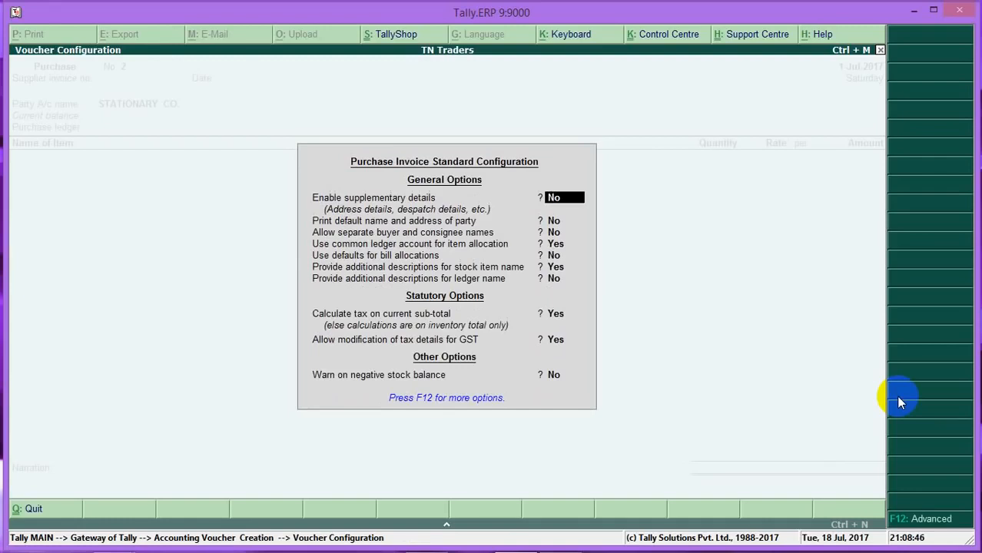
key("ctrl+a")
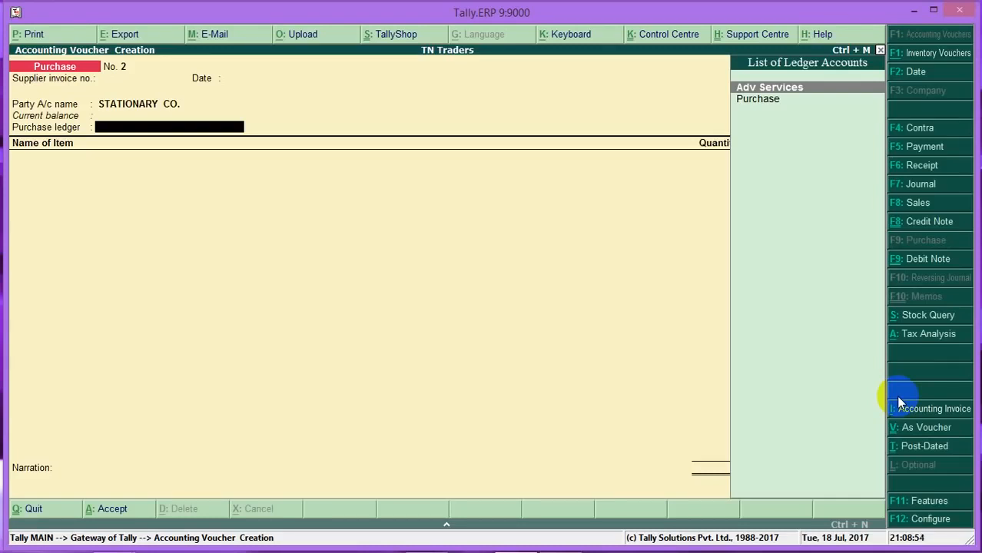
Step: Switch the purchase voucher to accounting invoice mode, keep STATIONARY CO. as the party, and go to the first particulars line
left_click(900, 405)
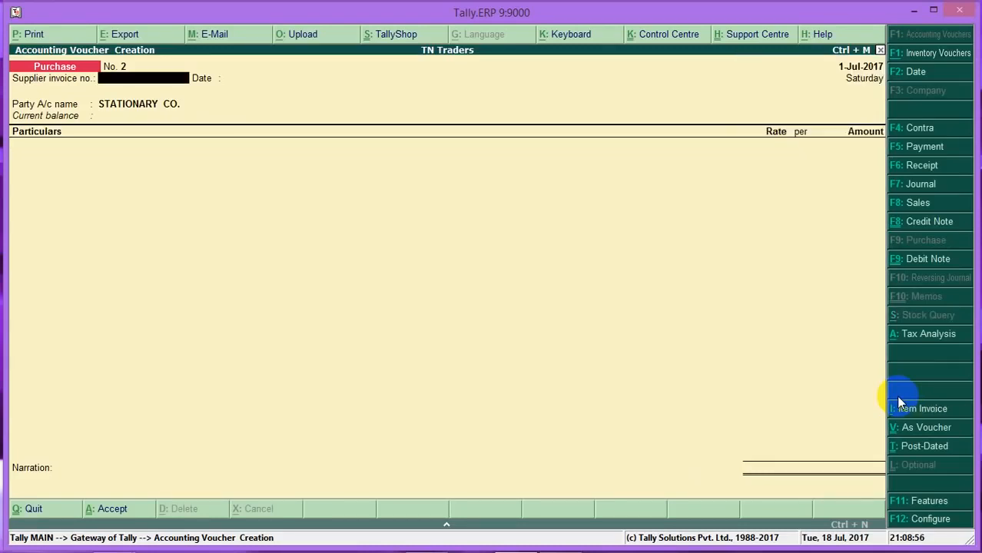
key("Return")
key("Return")
key("Return")
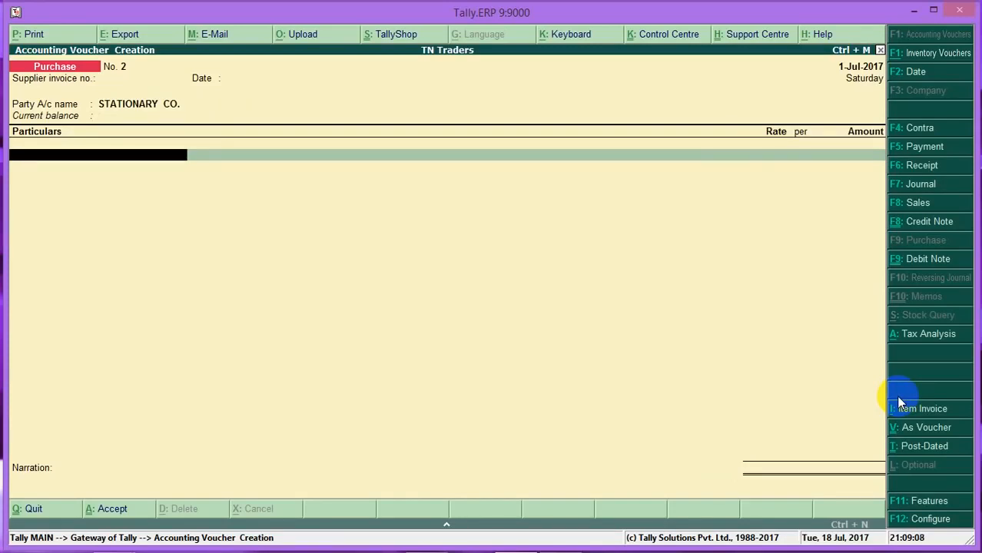
Step: Start a new ledger for the particulars line and name it STATIONERY EXPENSES
key("alt+c")
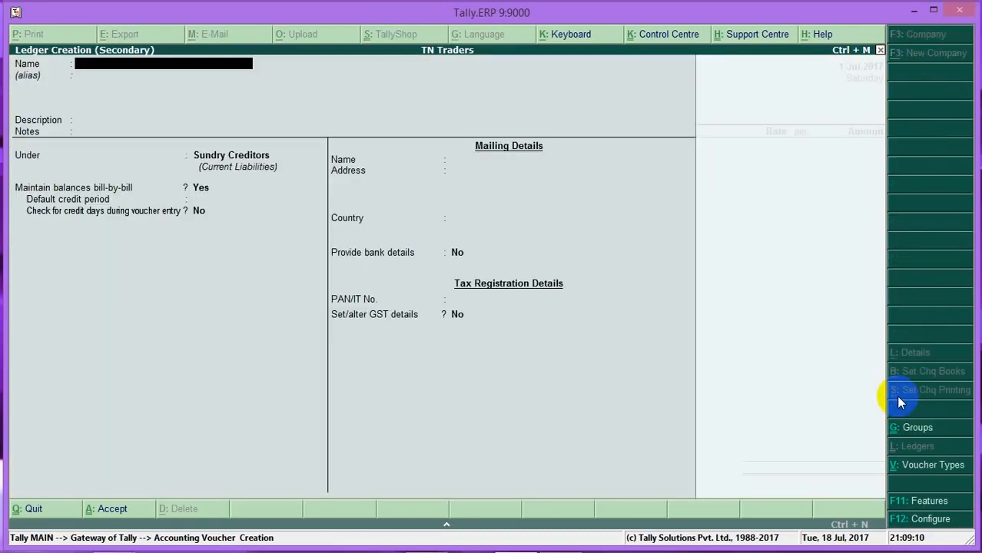
type("EXE")
key("BackSpace")
key("BackSpace")
key("BackSpace")
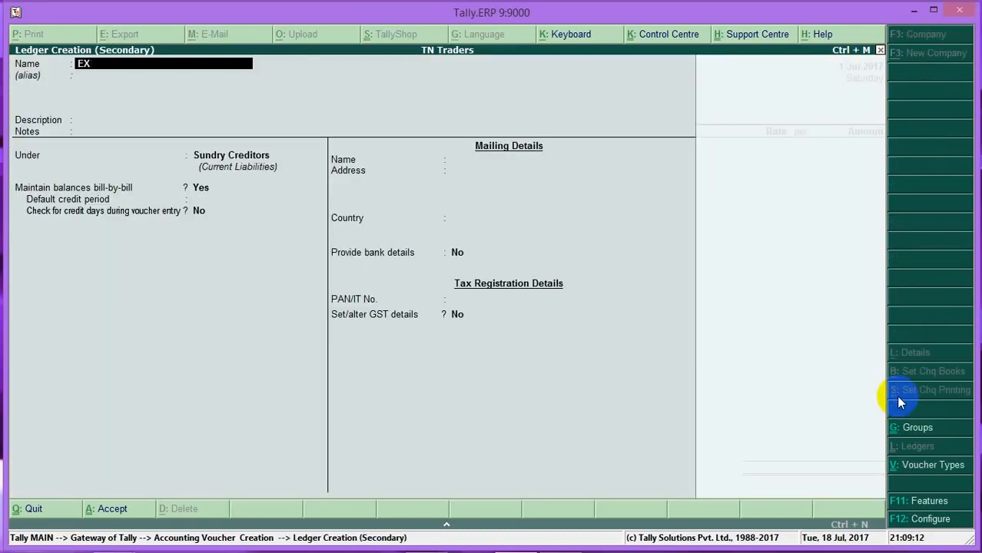
type("STATIONERY EXPENSES")
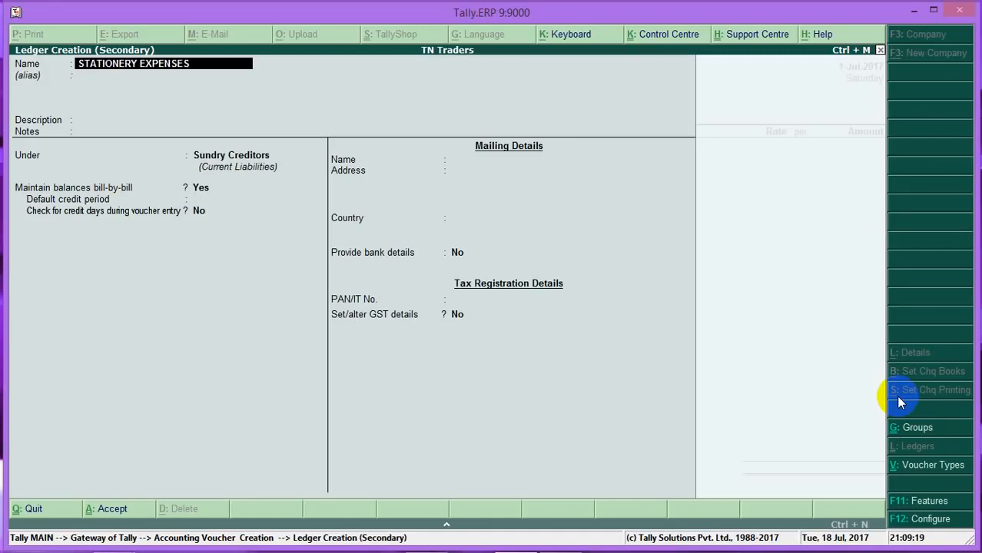
Step: Place the STATIONERY EXPENSES ledger under the Indirect Expenses group
key("Return")
key("Return")
key("Return")
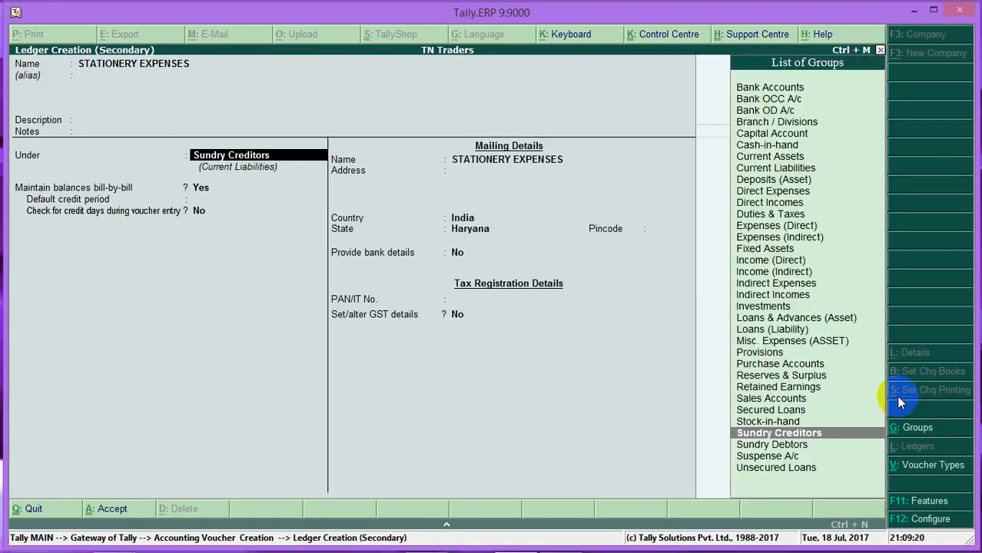
type("IN")
key("Down")
key("Down")
key("Down")
key("Down")
key("Down")
key("Down")
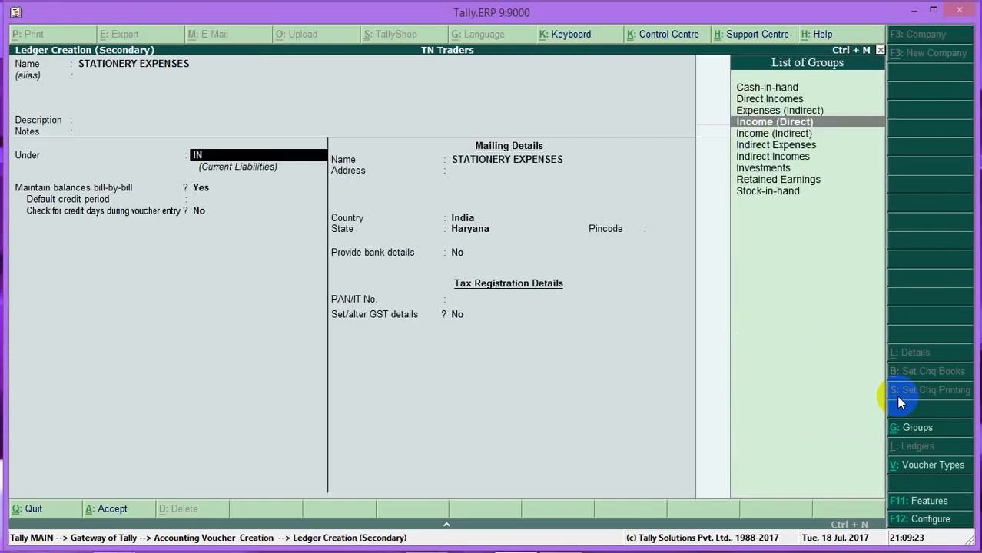
key("Up")
key("Return")
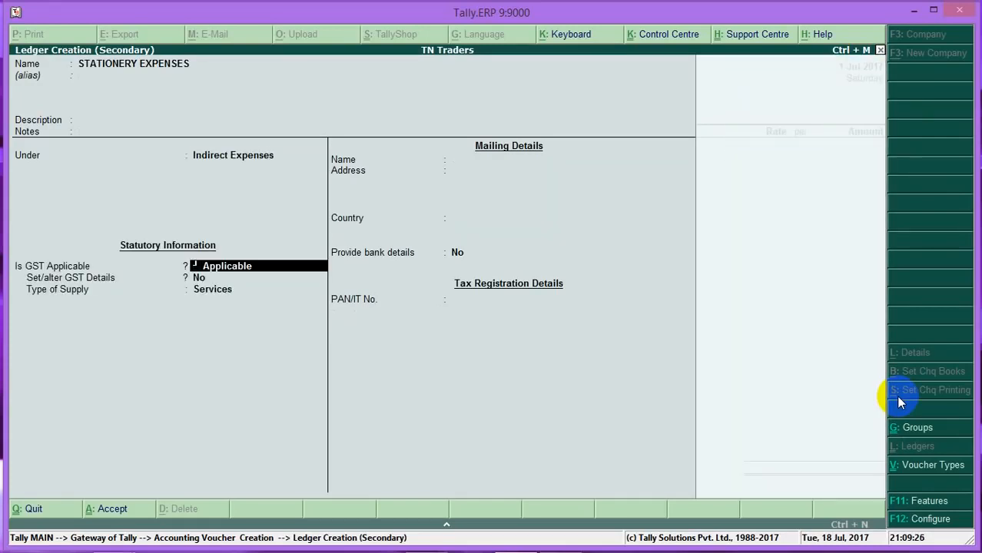
Step: Enable GST details for the STATIONERY EXPENSES ledger and enter HSN/SAC code 201030 as GST goods
key("Return")
key("y")
key("Return")
key("Return")
type("201030")
key("Return")
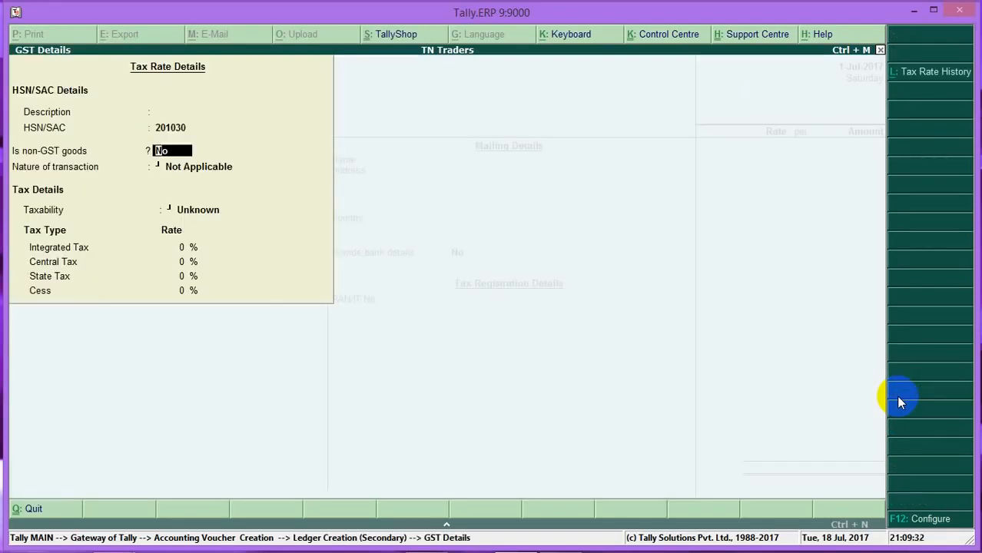
key("Return")
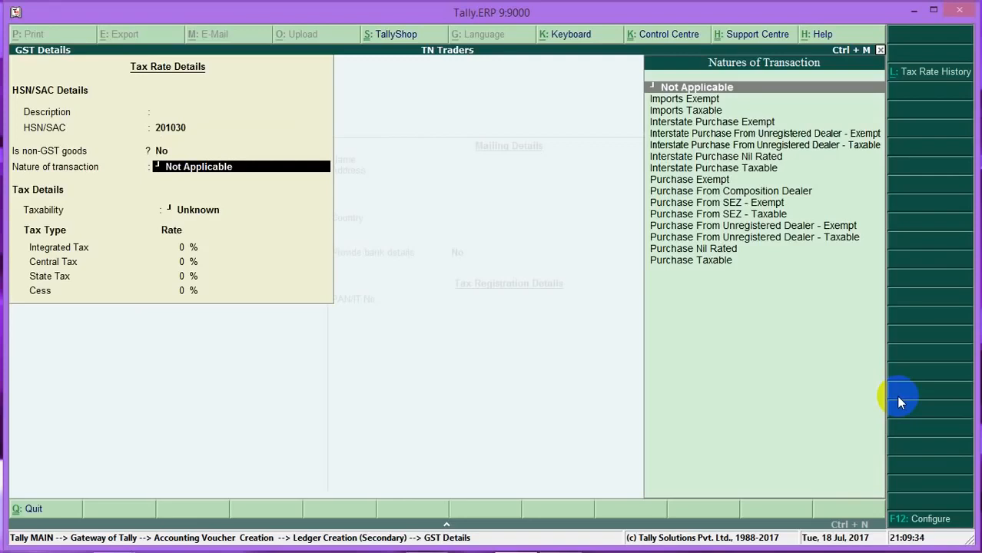
Step: Set the ledger's nature of transaction to Purchase From Unregistered Dealer - Taxable
key("Down")
key("Down")
key("Down")
key("Down")
key("Down")
key("Down")
key("Down")
key("Down")
key("Down")
key("Down")
key("Down")
key("Down")
key("Down")
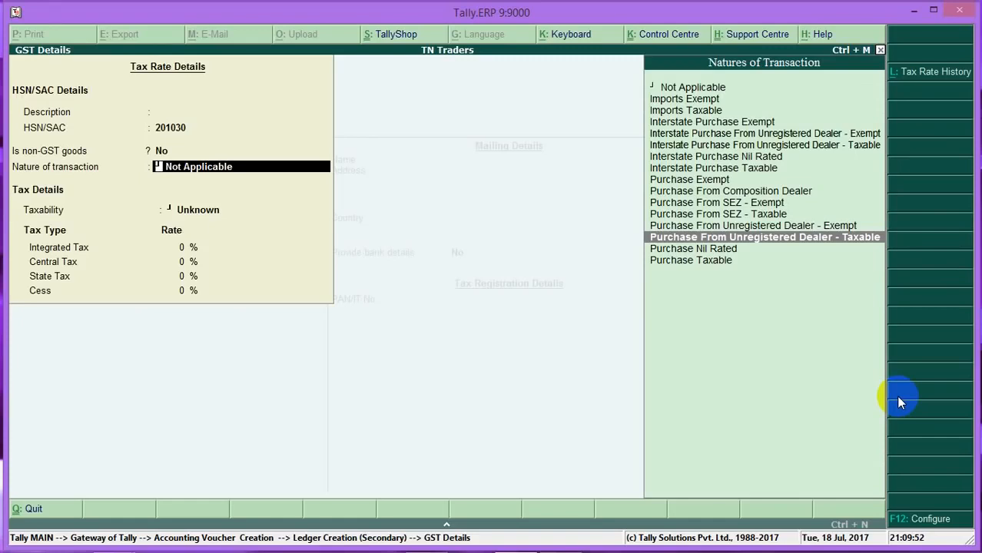
key("Return")
Step: Set the integrated tax rate to 18% with central and state tax at 9% each, and accept the GST details
type("12")
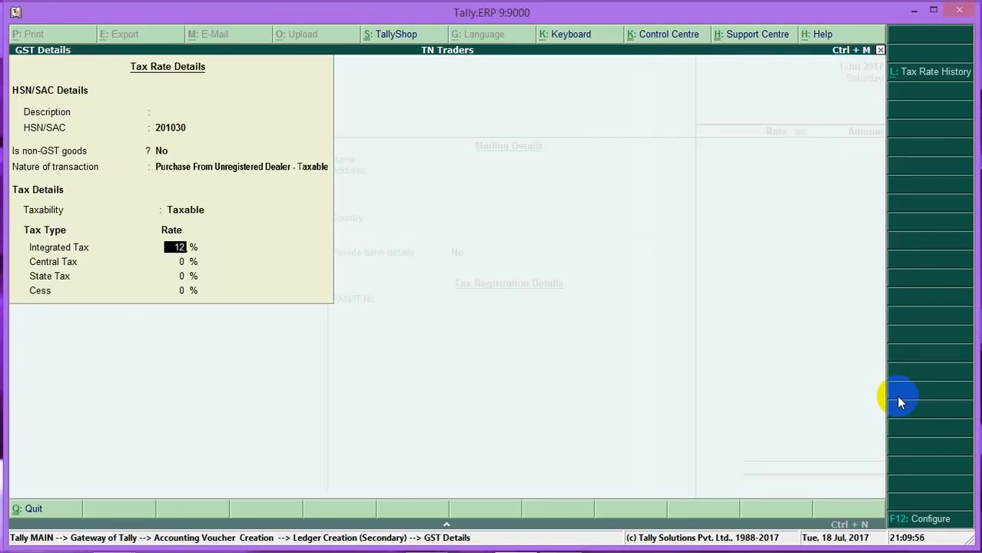
key("BackSpace")
key("BackSpace")
type("18")
key("Return")
type("9")
key("Return")
key("Return")
key("Return")
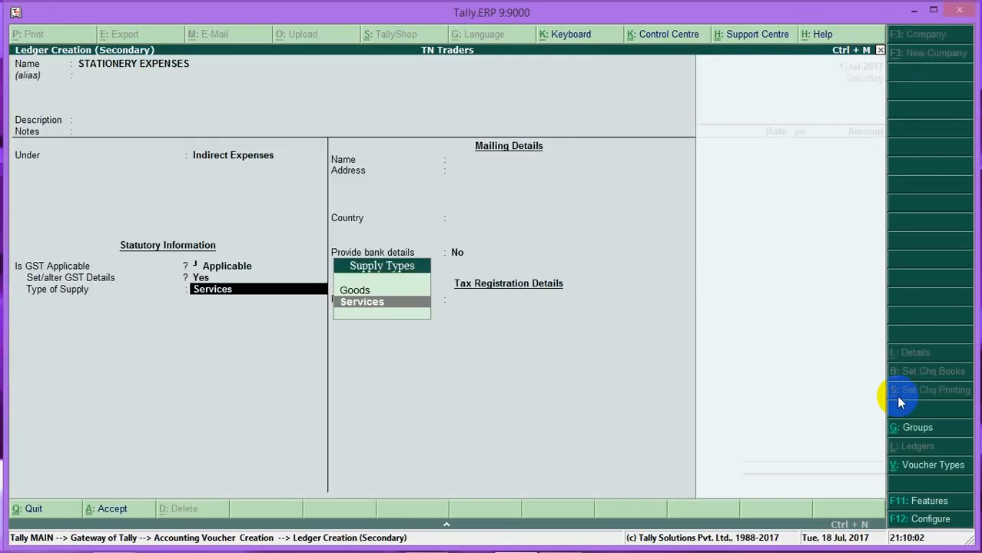
Step: Keep the type of supply as Services and save the STATIONERY EXPENSES ledger
key("Return")
key("Return")
key("Return")
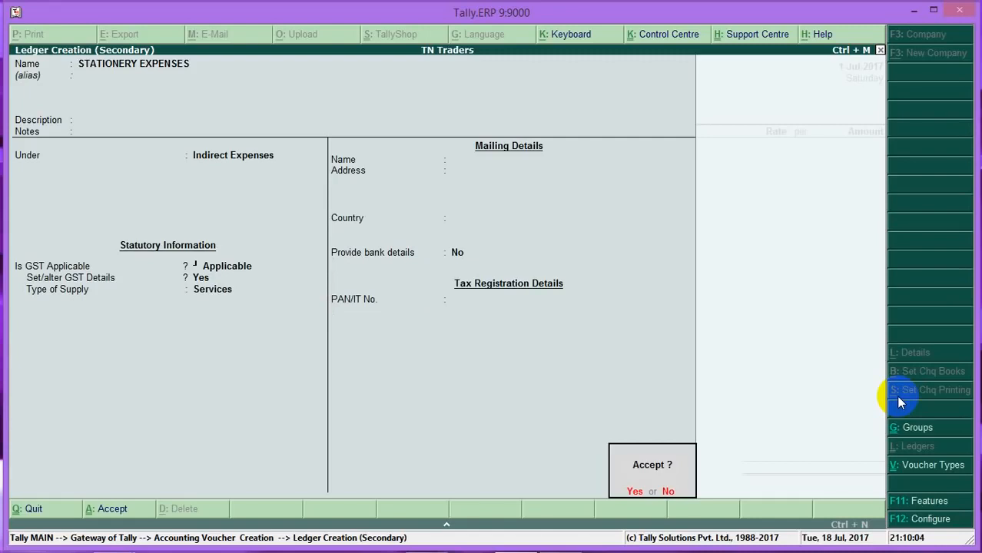
left_click(897, 396)
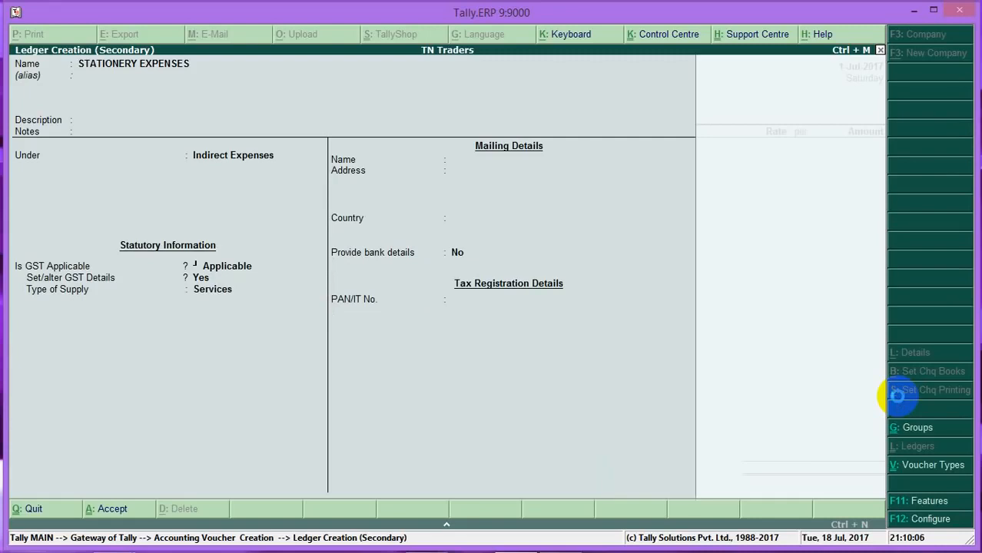
Step: Enter an amount of 5000 for STATIONERY EXPENSES and accept its default tax classification
type("5000")
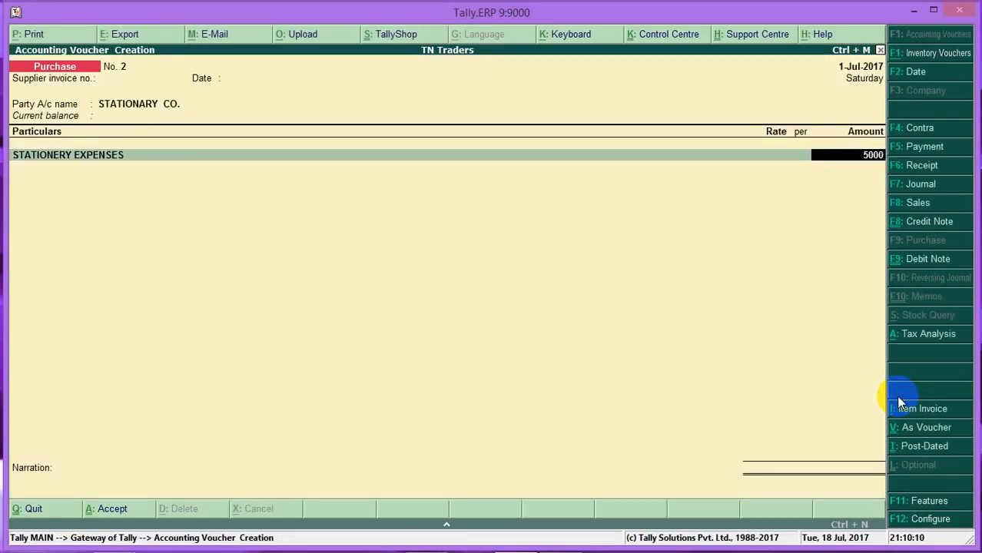
key("Return")
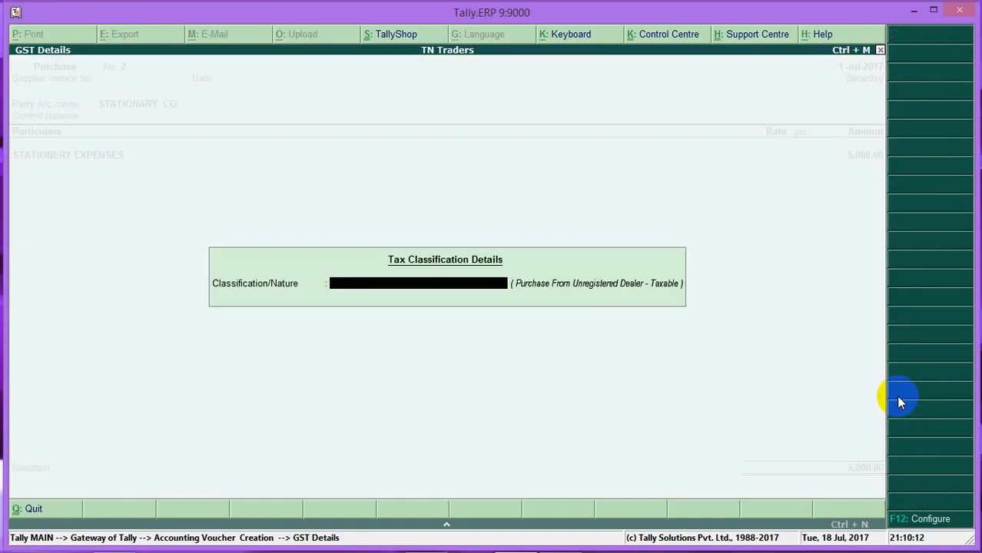
key("Return")
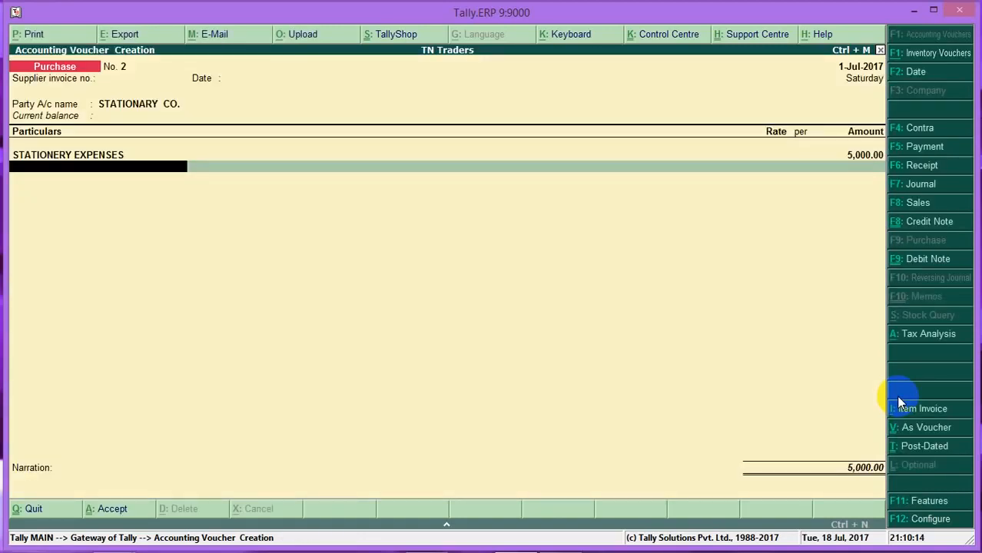
Step: Examine the stationery voucher's detailed tax analysis for the central and state tax breakdown, and return to the voucher
key("alt+a")
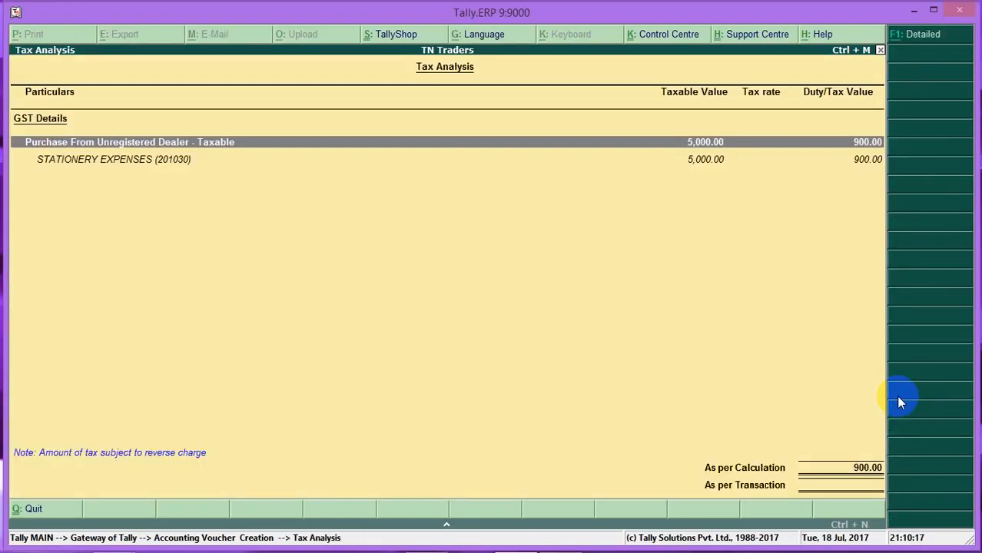
key("alt+f1")
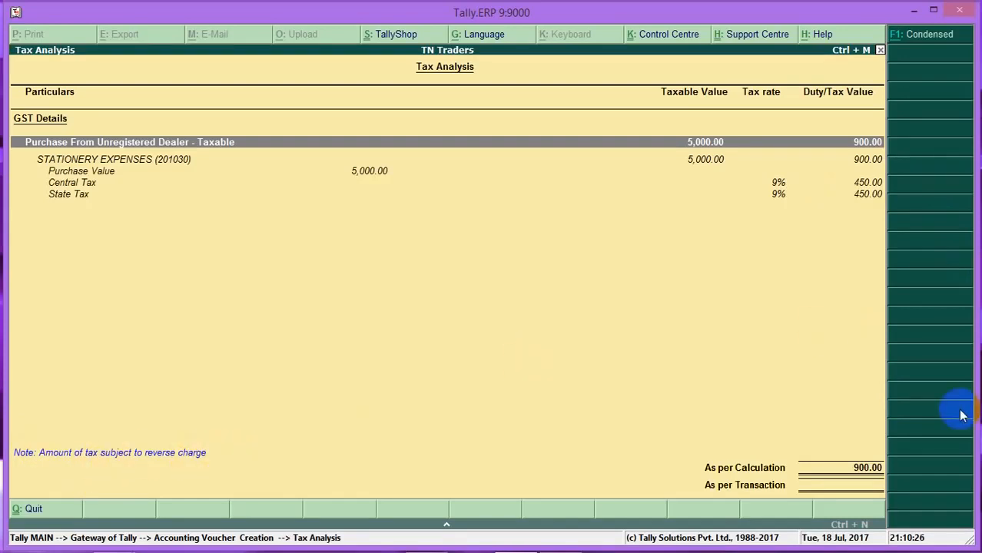
key("Escape")
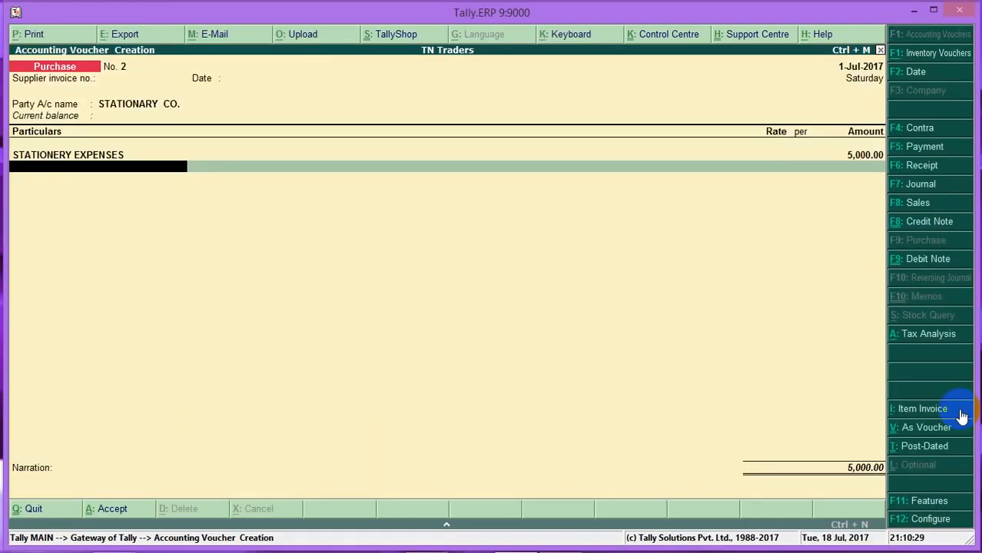
Step: Save the stationery purchase voucher and advance to the party account of the next purchase voucher
left_click(960, 409)
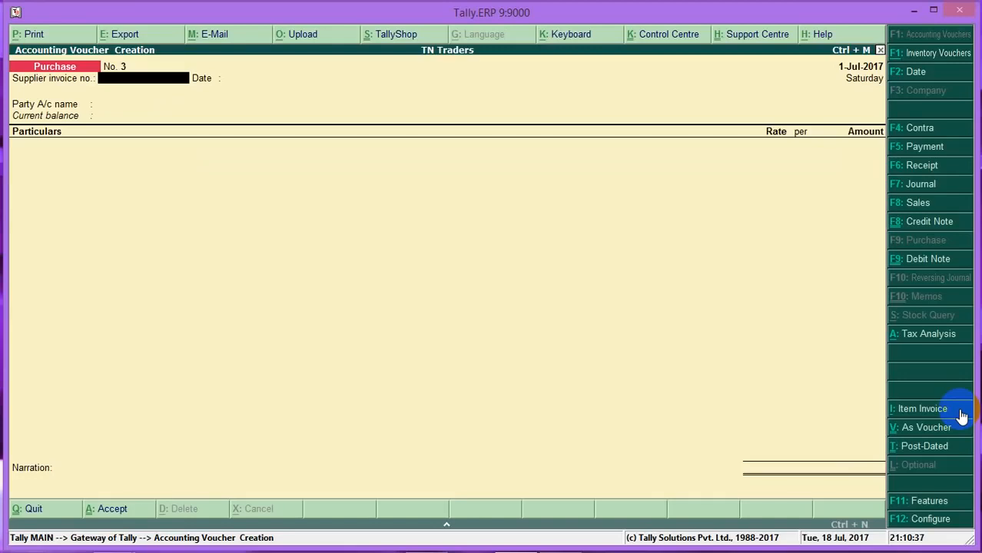
key("Return")
key("Return")
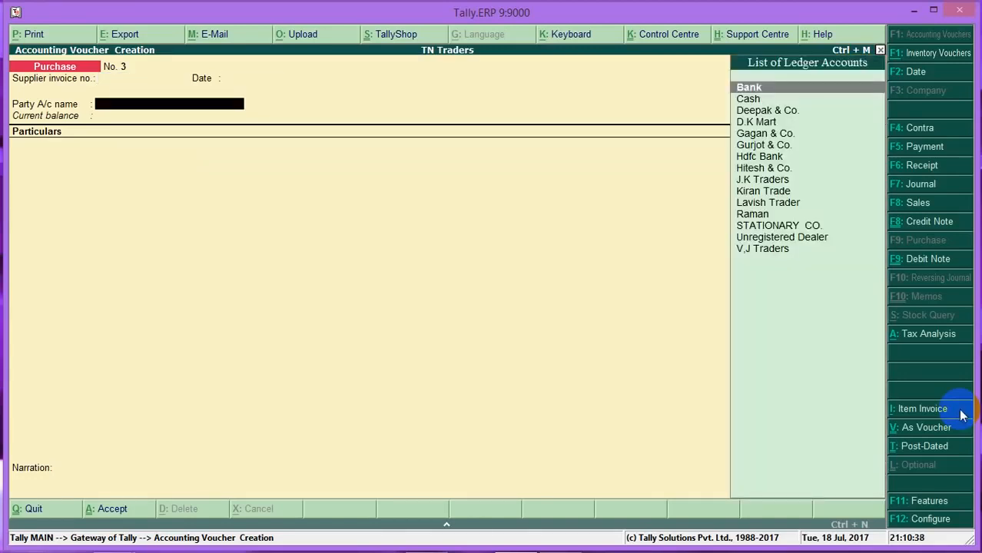
Step: Create a party ledger named TRANSPORT CO. for the purchase voucher and place it under Sundry Creditors
key("alt+c")
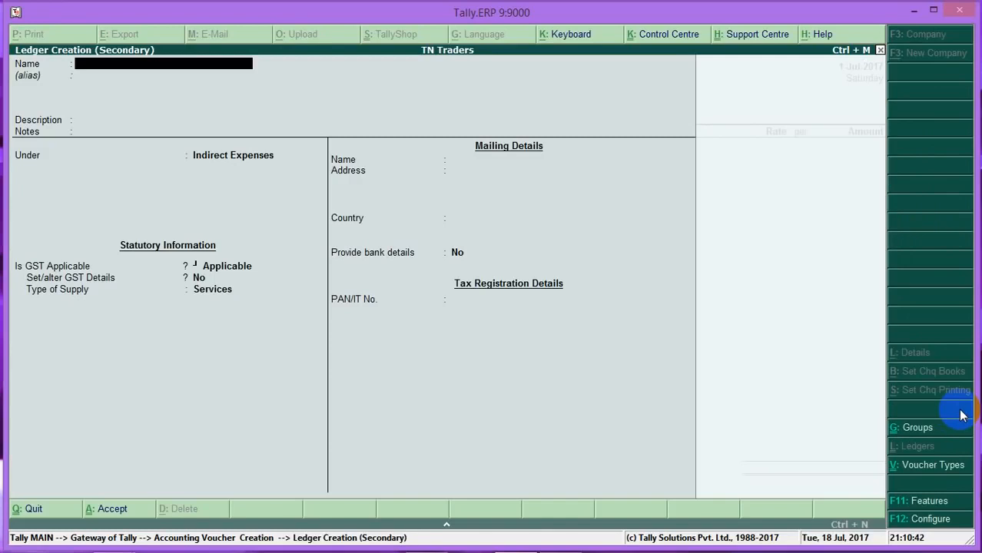
type("TRANSPORT CO.")
key("Return")
key("Return")
key("Return")
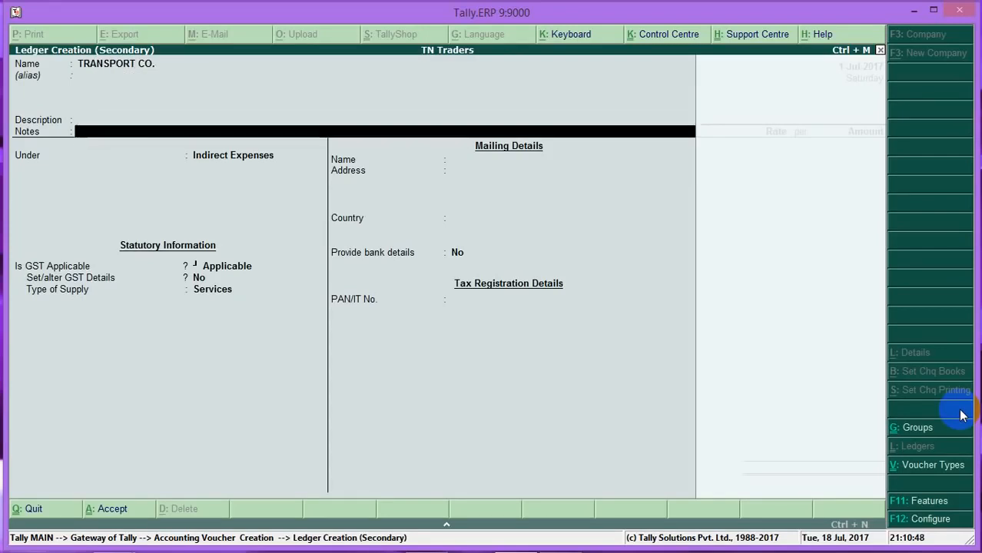
key("Return")
type("S")
key("Down")
key("Down")
key("Down")
key("Return")
Step: Keep the default mailing details, set the GST registration type to Unregistered, and save TRANSPORT CO. as the voucher's party
key("Return")
key("Return")
key("Return")
key("Return")
key("Return")
key("Return")
key("Return")
key("Return")
key("Return")
key("y")
key("Down")
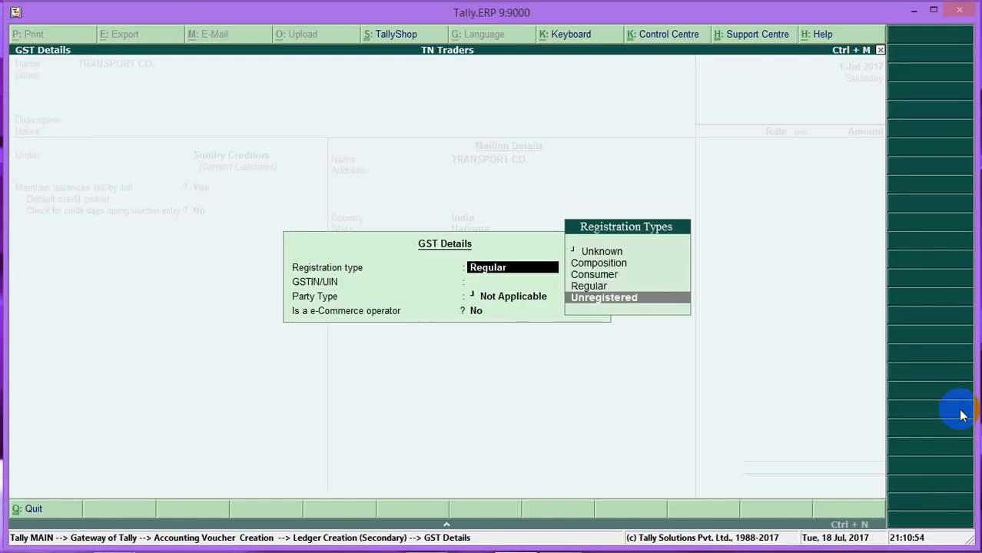
key("Return")
key("Return")
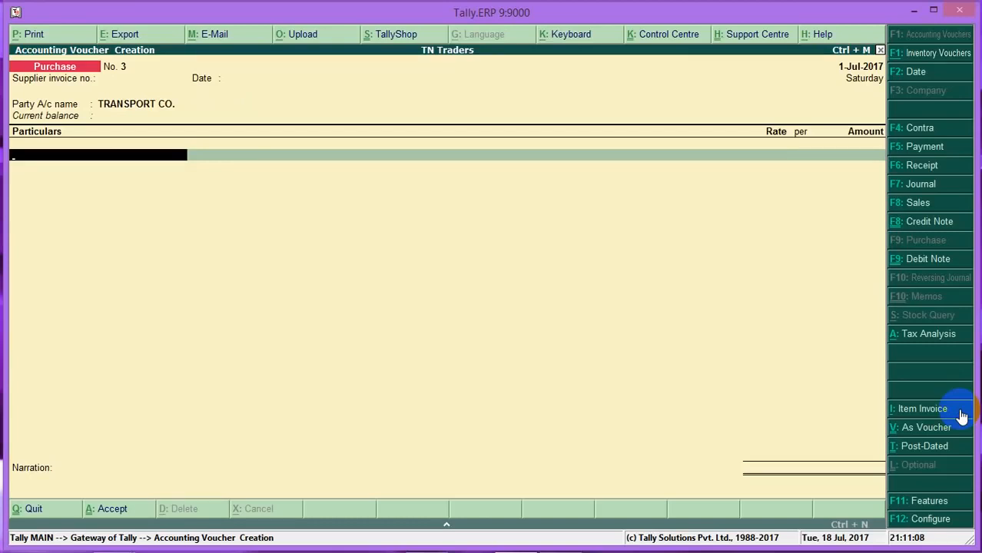
Step: Create a ledger named TRANSPORTATION EXPENSES for the voucher's particulars and place it under Direct Expenses
key("alt+c")
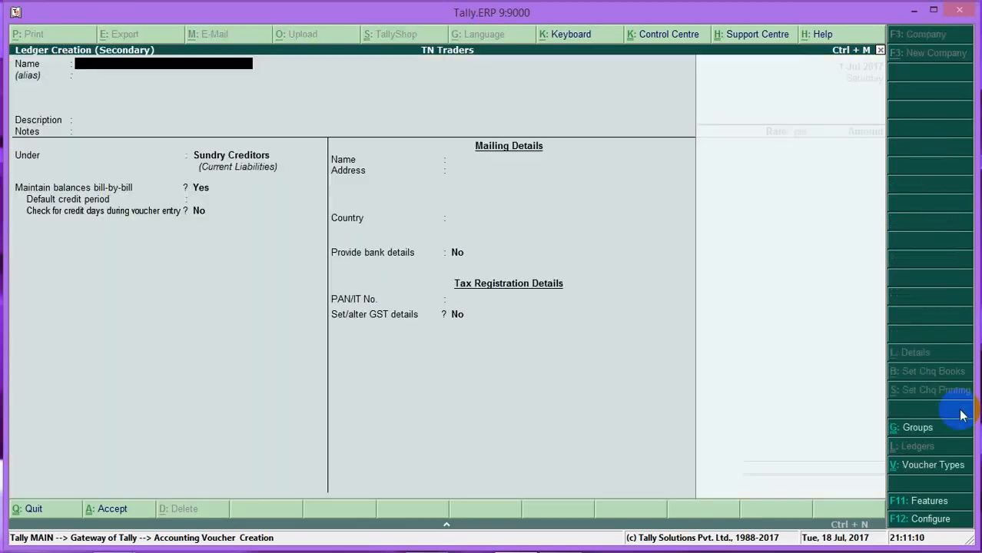
type("TRA")
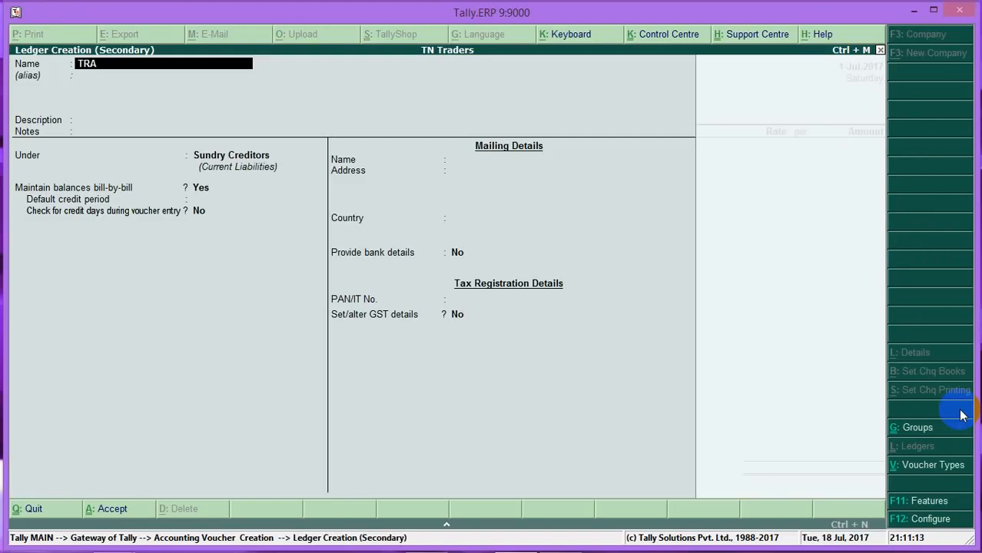
type("NSPORTATION EXPENSES")
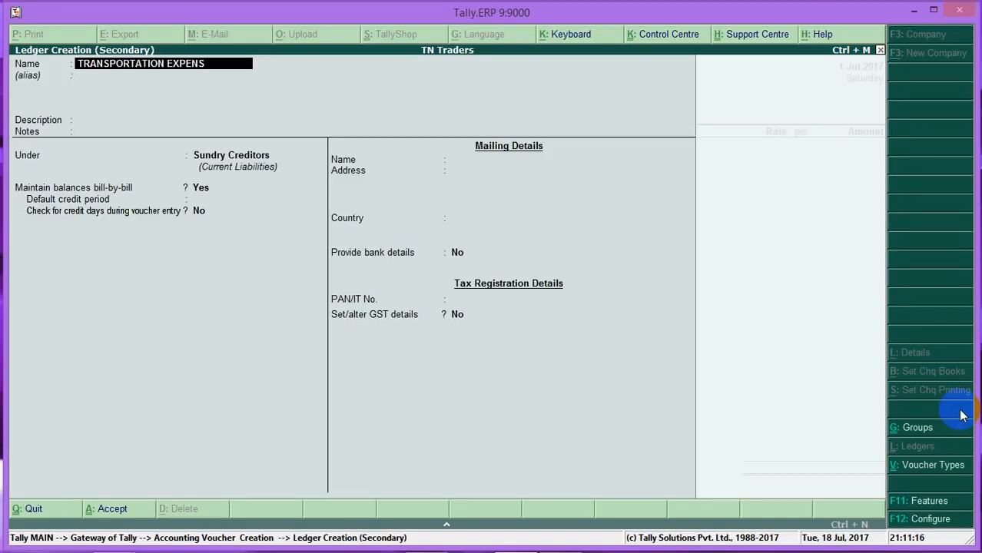
key("Return")
key("Return")
key("Return")
key("Return")
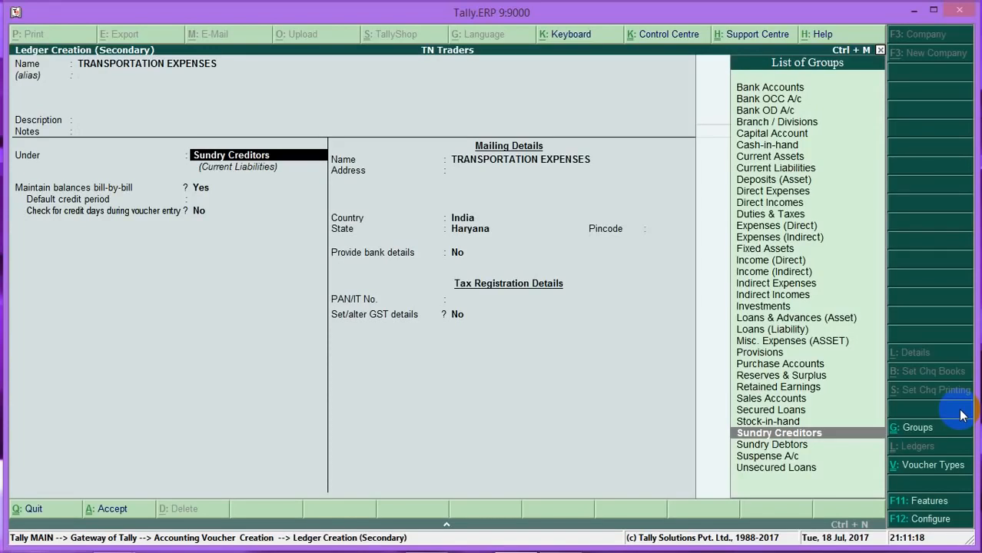
type("di")
key("Down")
key("Down")
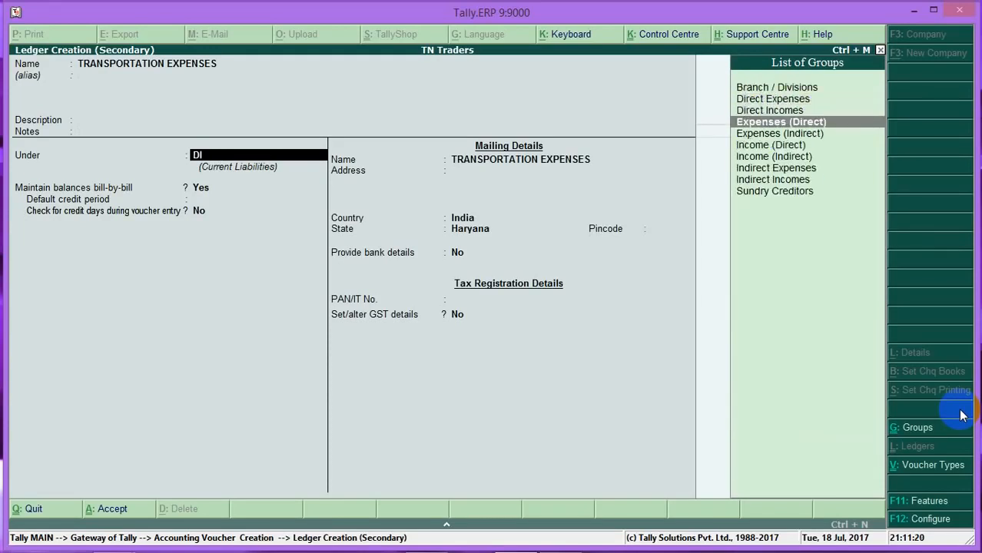
key("Up")
key("Up")
key("Return")
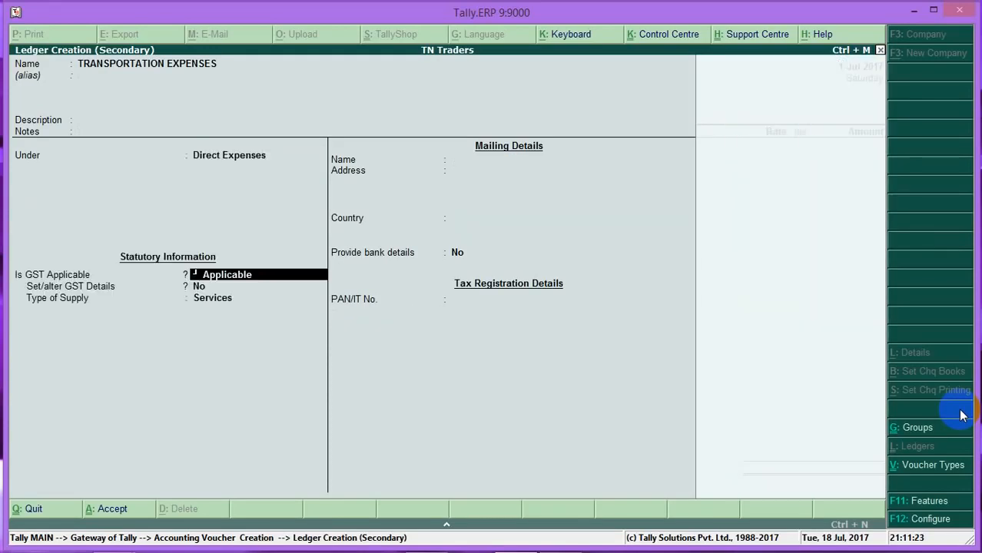
Step: Enable GST details for the TRANSPORTATION EXPENSES ledger and enter 203010 as its HSN/SAC code
key("Return")
key("y")
key("Return")
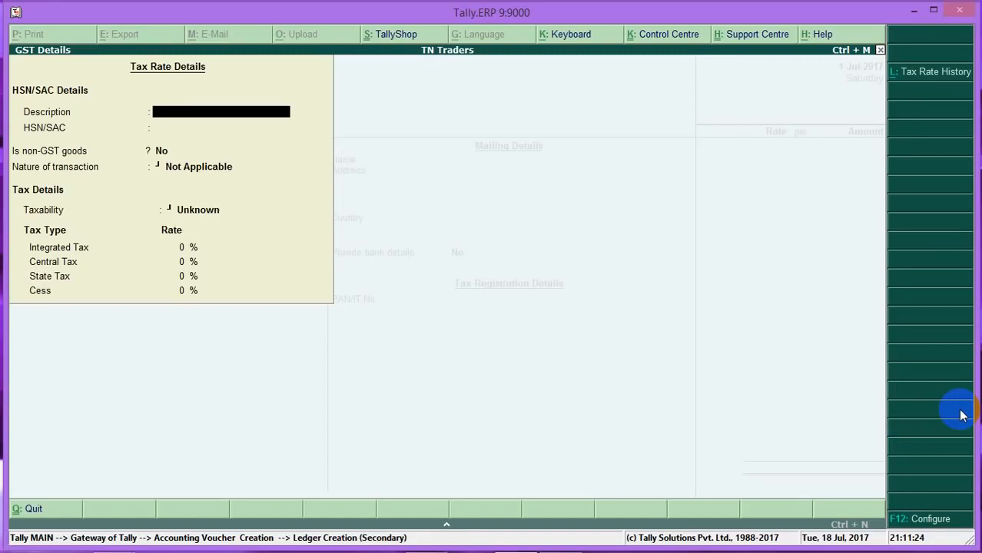
type("203010")
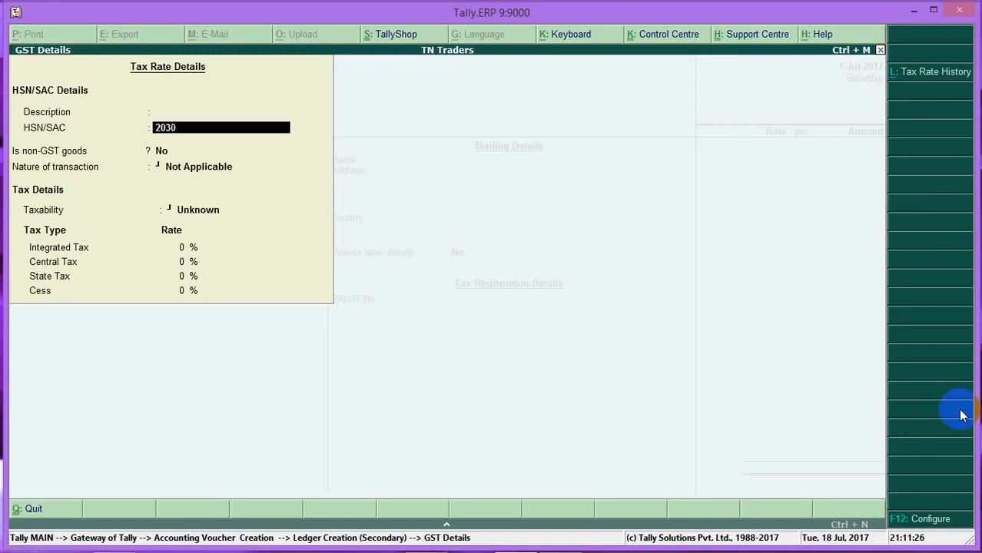
key("Return")
key("Return")
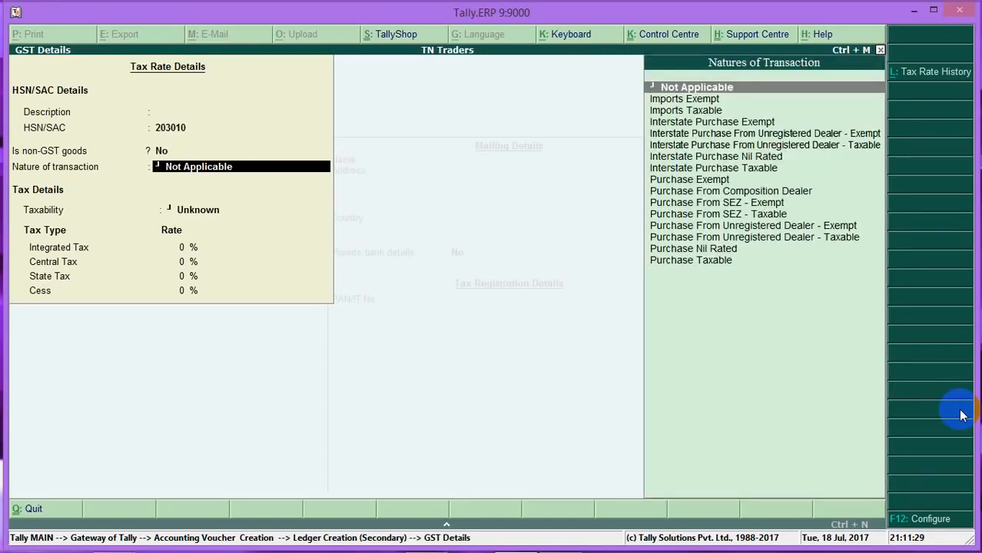
Step: Set the nature of transaction for TRANSPORTATION EXPENSES to Purchase From Unregistered Dealer - Taxable
key("Down")
key("Down")
key("Down")
key("Down")
key("Down")
key("Down")
key("Down")
key("Down")
key("Down")
key("Down")
key("Down")
key("Down")
key("Down")
key("Down")
key("Down")
key("Up")
key("Up")
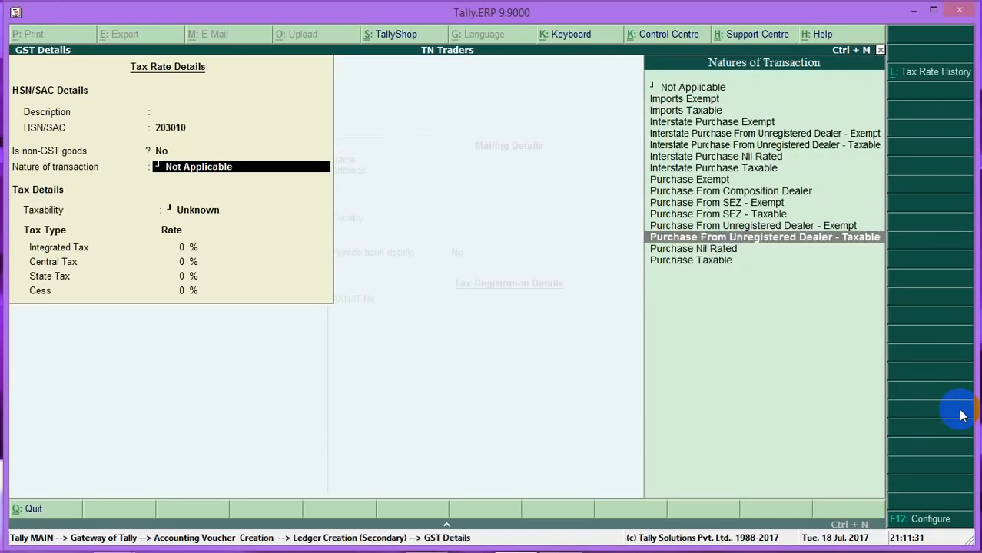
key("Return")
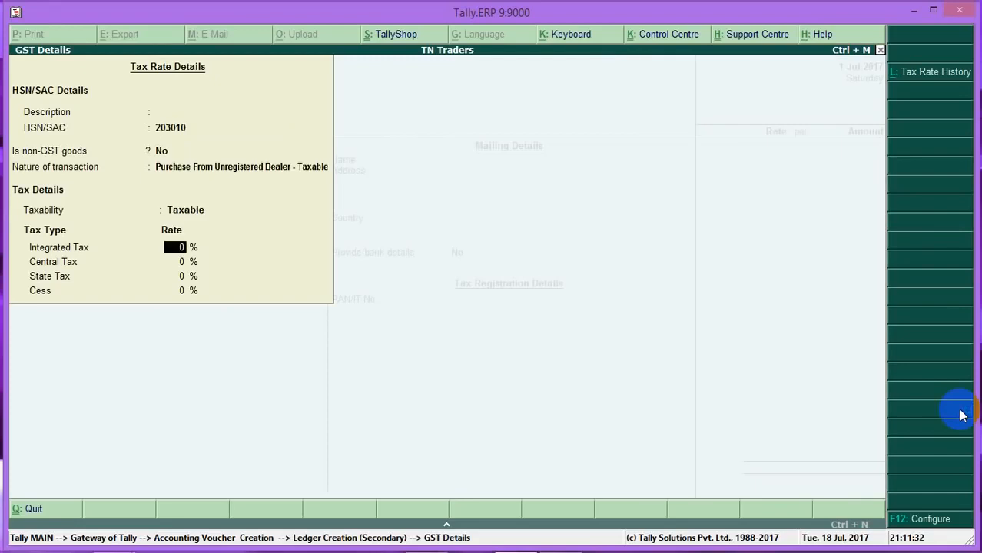
Step: Set the integrated tax rate to 12%, keep Services as the type of supply, and save the TRANSPORTATION EXPENSES ledger
type("12")
key("Return")
key("Return")
key("Return")
key("Return")
key("Return")
key("Return")
key("Return")
key("Return")
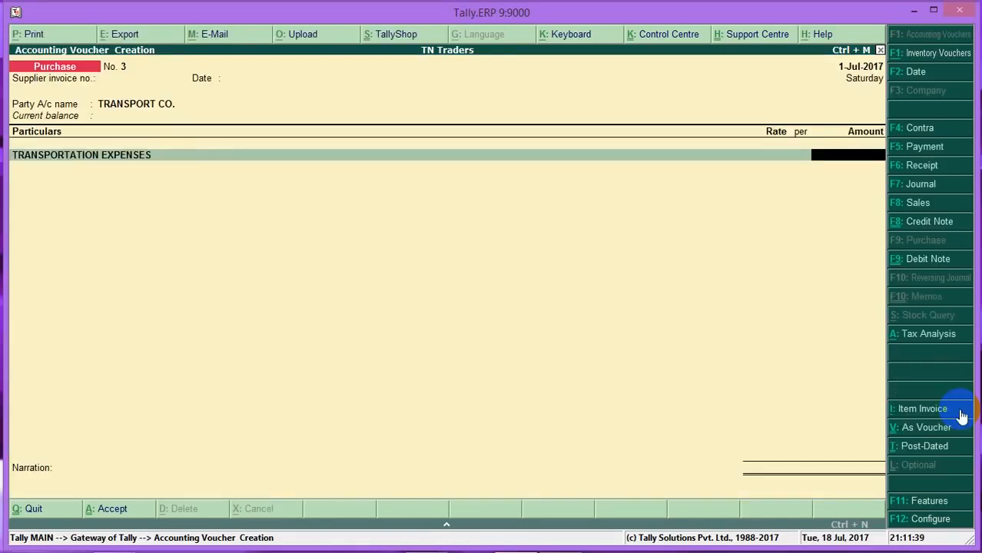
Step: Enter an amount of 10000 for TRANSPORTATION EXPENSES and accept its default tax classification
type("10000")
key("Return")
key("Return")
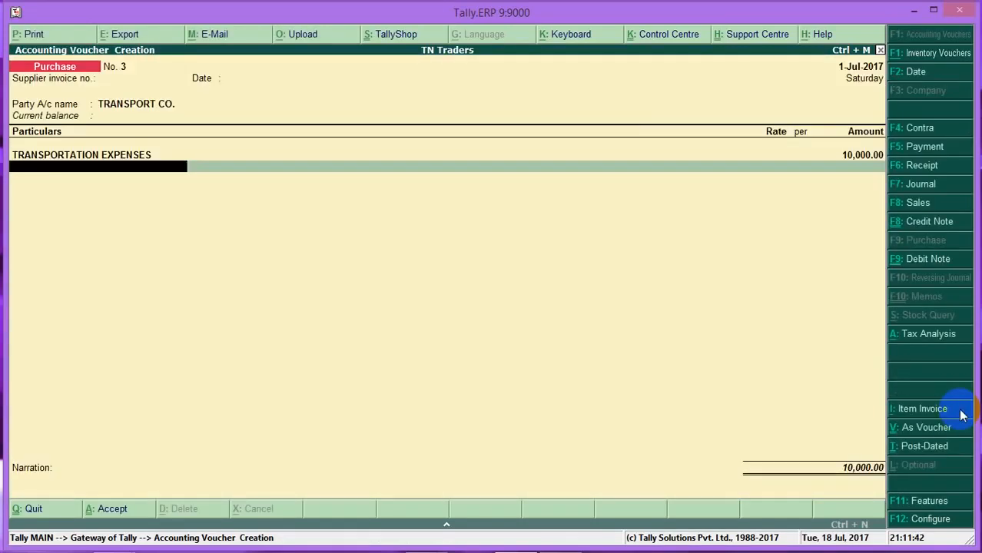
Step: Examine the transport voucher's detailed tax analysis for the central and state tax breakdown, and save the purchase voucher
key("alt+a")
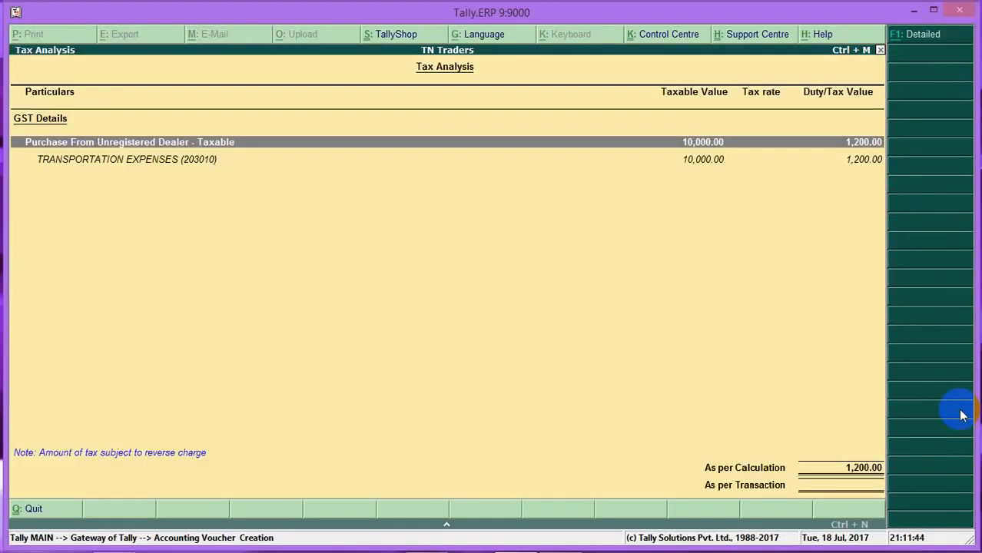
key("alt+F1")
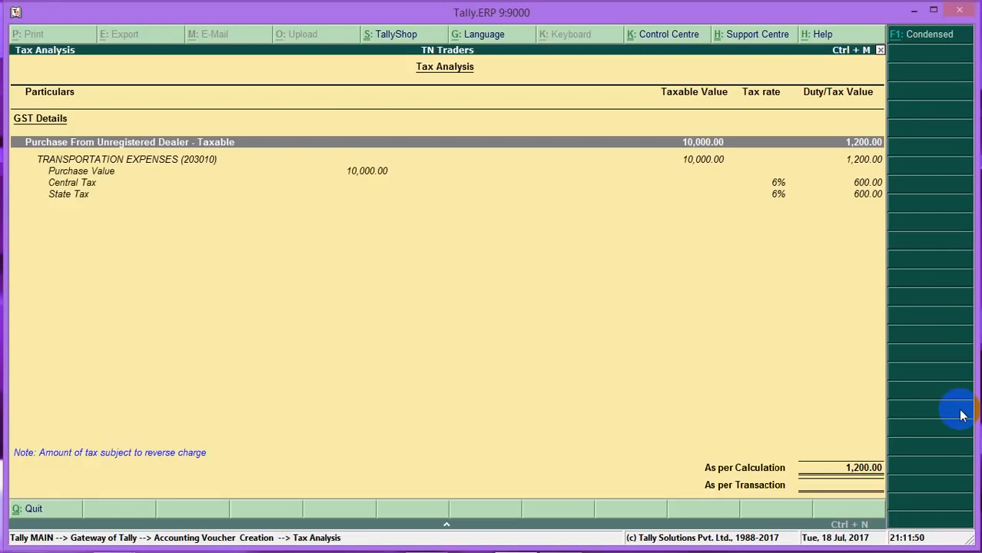
key("Escape")
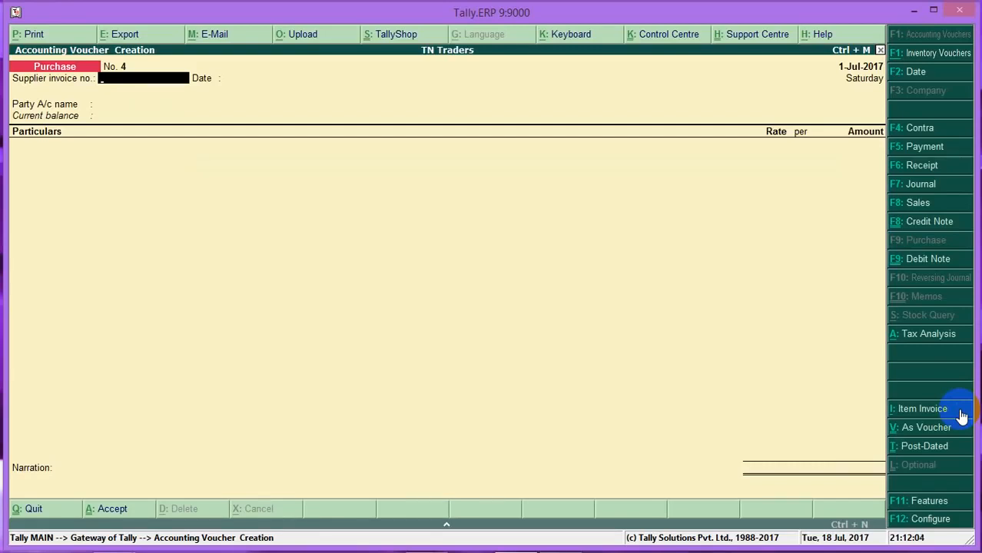
Step: Create a party ledger named BUILDING OWNER for the next purchase voucher and place it under Sundry Creditors
key("Return")
key("Return")
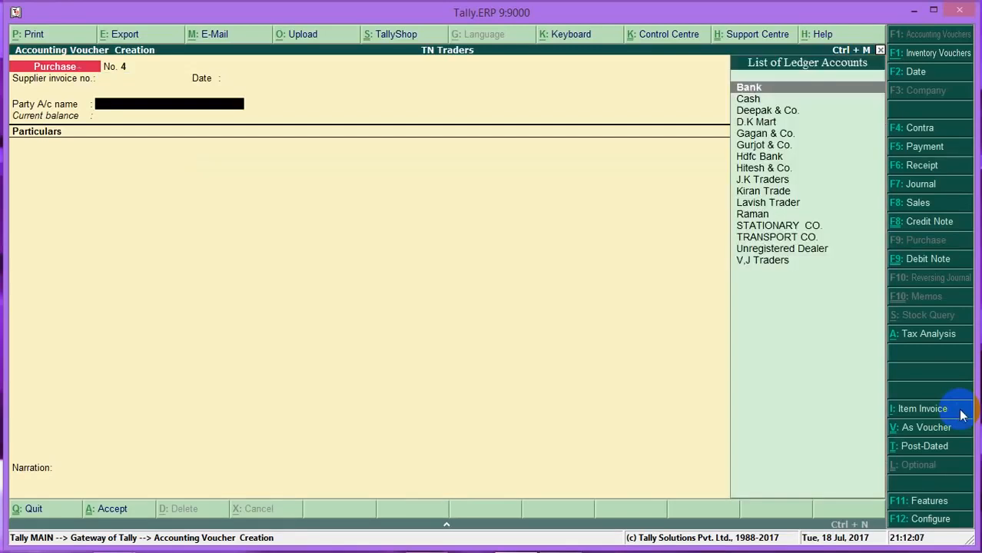
key("alt+c")
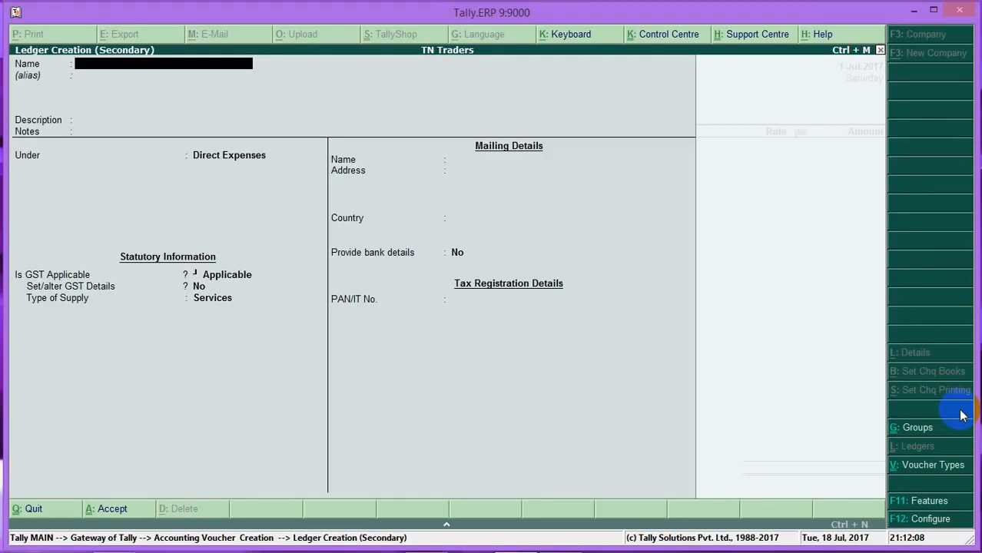
type("BUILDING OWNER")
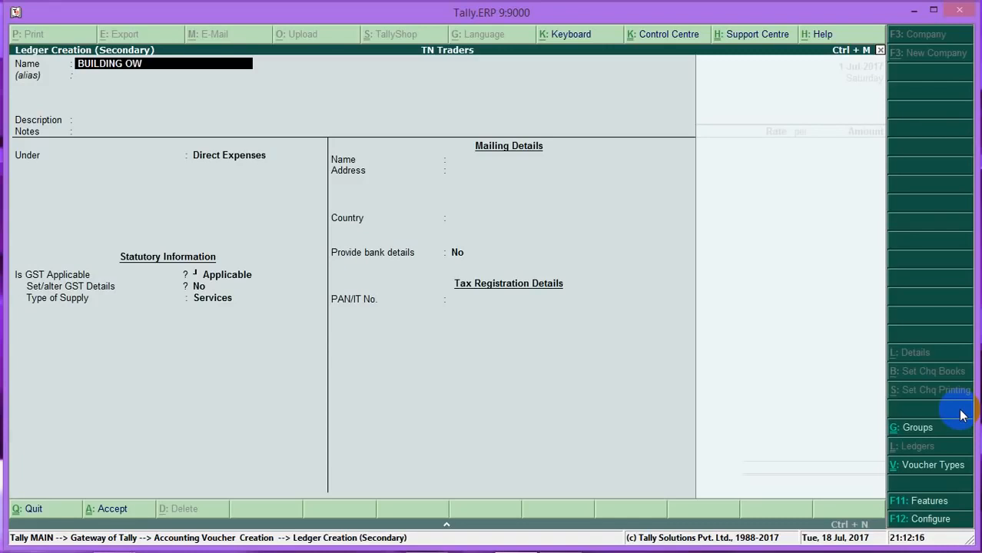
key("Return")
key("Return")
key("Return")
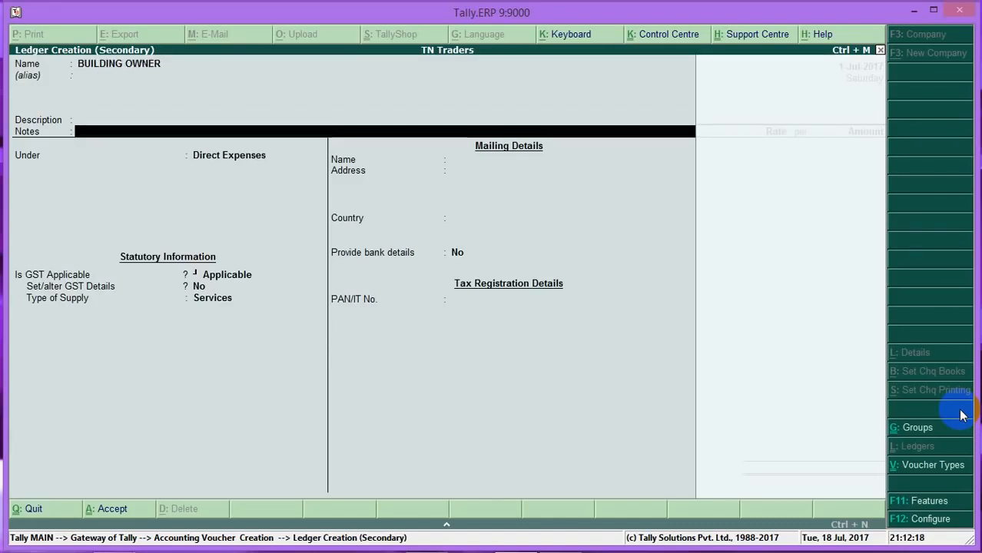
key("Return")
type("S")
key("Down")
key("Down")
key("Down")
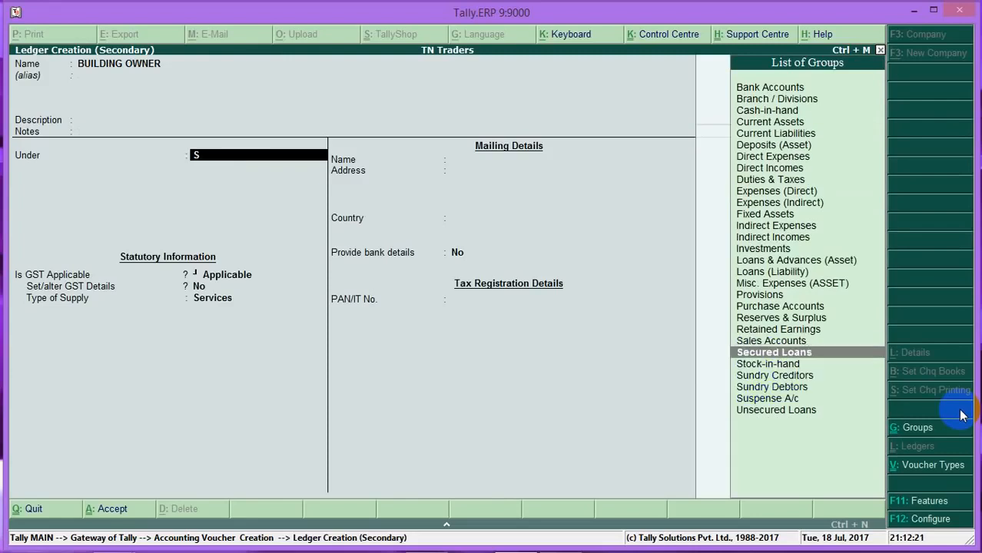
key("Return")
Step: Keep the default mailing details, set the GST registration type to Unregistered, and save BUILDING OWNER as the voucher's party
key("Return")
key("Return")
key("Return")
key("Return")
key("Return")
key("Return")
key("Return")
key("Return")
key("y")
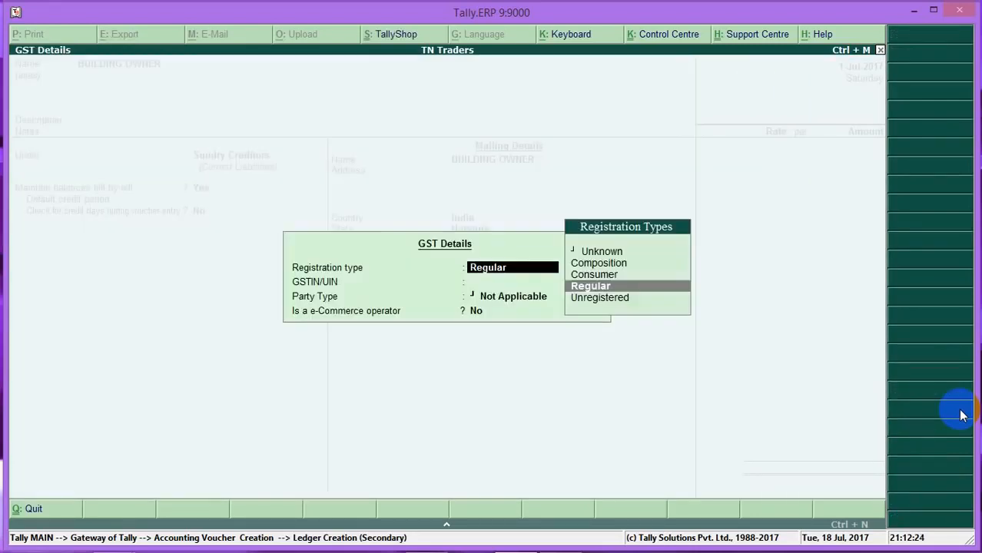
key("Down")
key("Return")
key("Return")
key("Return")
key("Return")
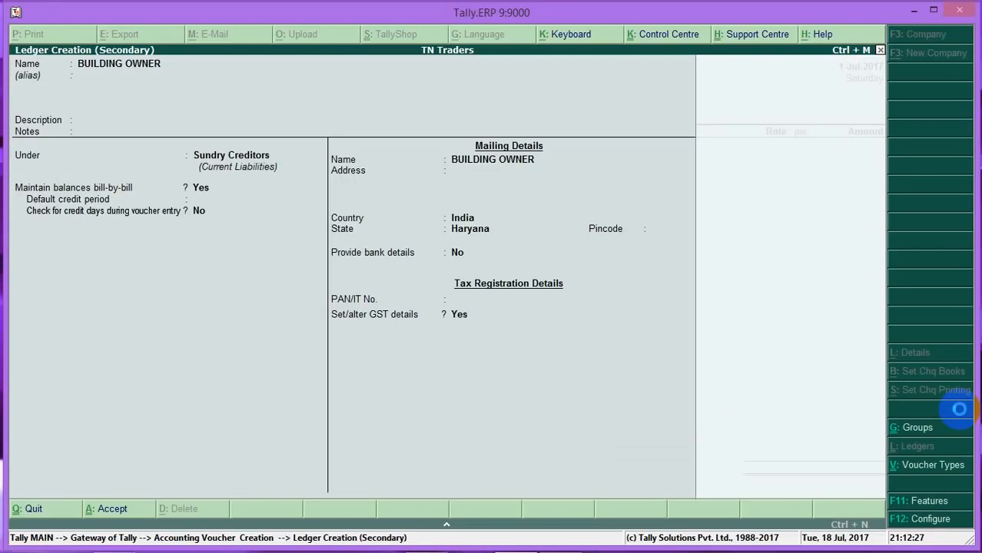
key("Return")
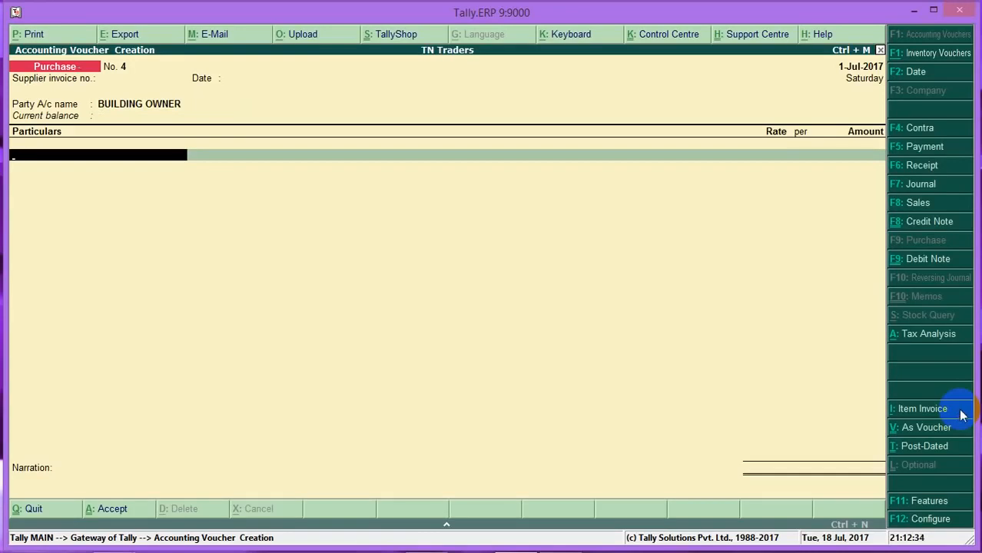
Step: Create a ledger named BUILDIN RENT PAID for the voucher's particulars and place it under Indirect Expenses
key("alt+c")
type("BUILDI")
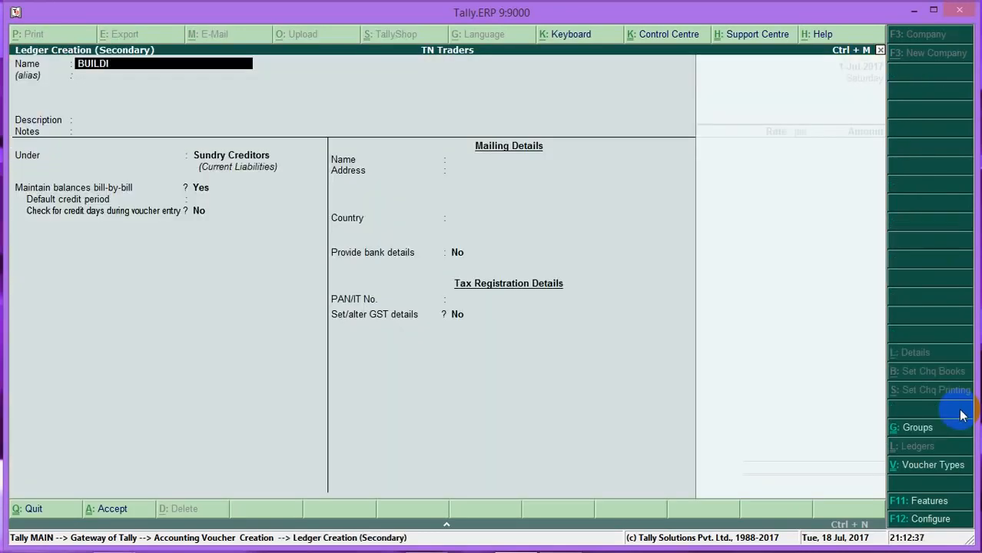
type("N RENT PAID")
key("Return")
key("Return")
key("Return")
key("Return")
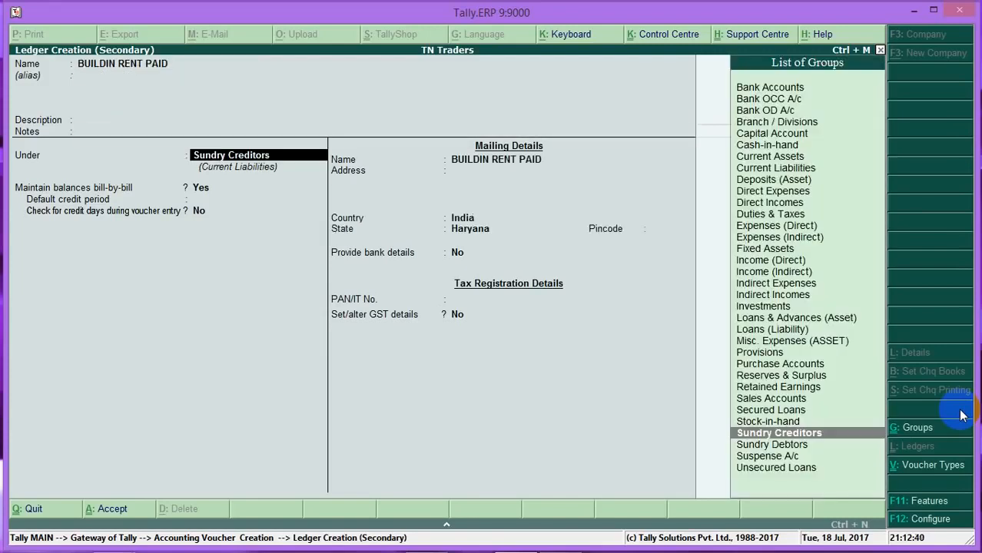
type("I")
key("Down")
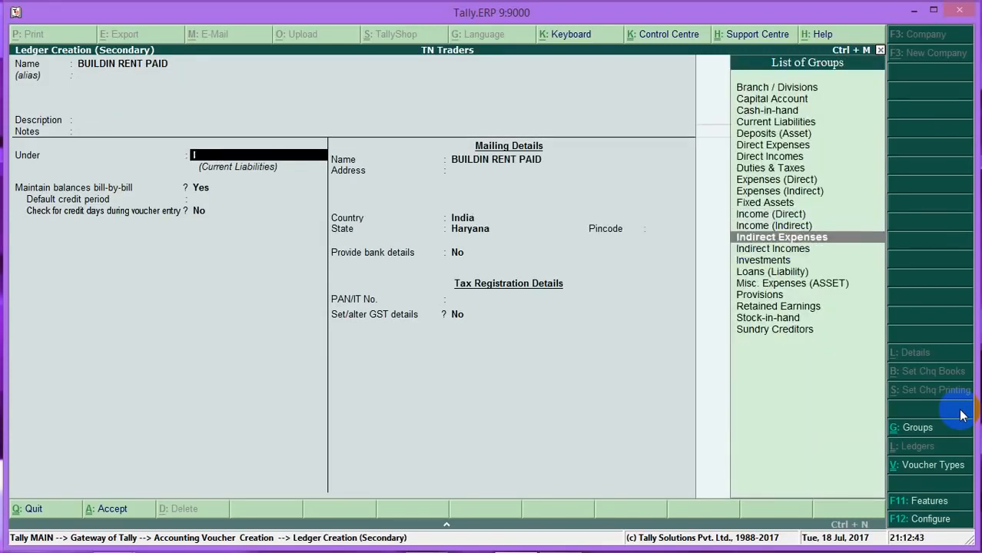
key("Return")
Step: Enable GST details for the BUILDIN RENT PAID ledger and enter 201030 as its HSN/SAC code
type("y")
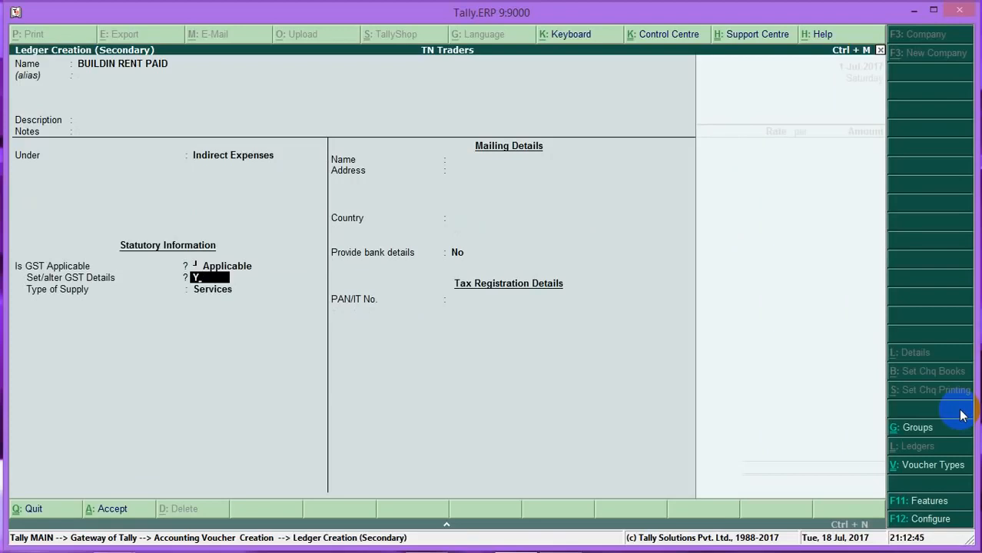
key("Return")
type("201030")
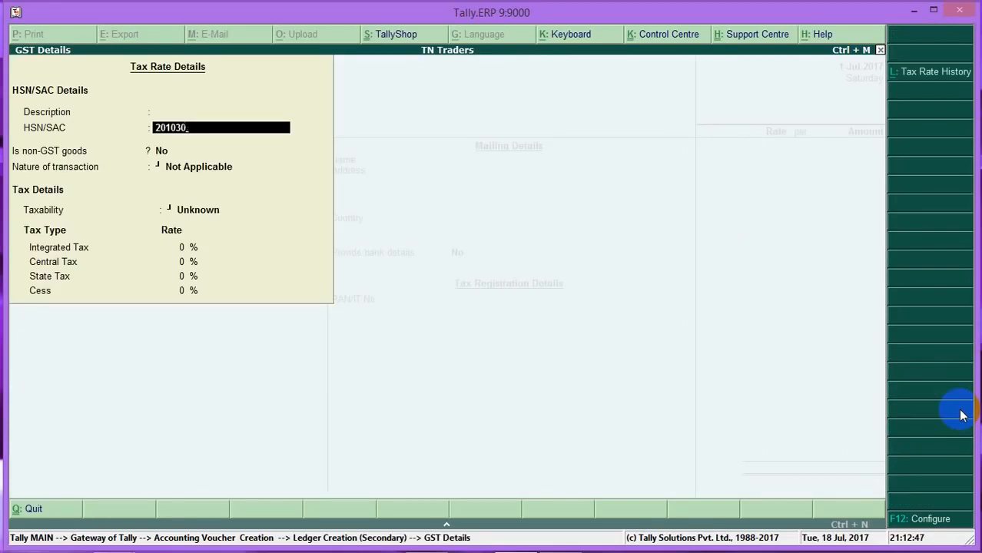
key("Return")
key("Return")
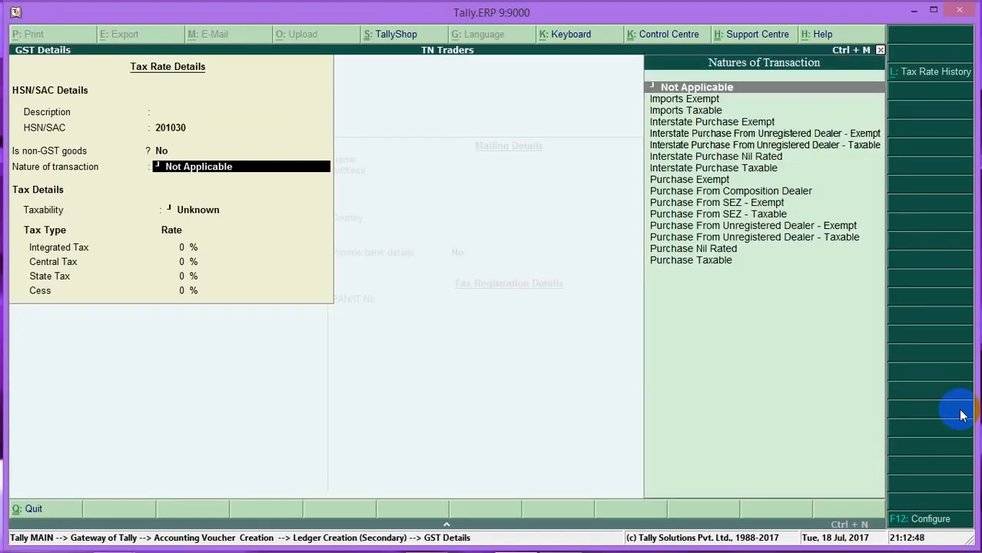
Step: Set the nature of transaction for the BUILDIN RENT PAID ledger to Purchase From Unregistered Dealer - Taxable
key("Down")
key("Down")
key("Down")
key("Down")
key("Down")
key("Down")
key("Down")
key("Down")
key("Down")
key("Down")
key("Down")
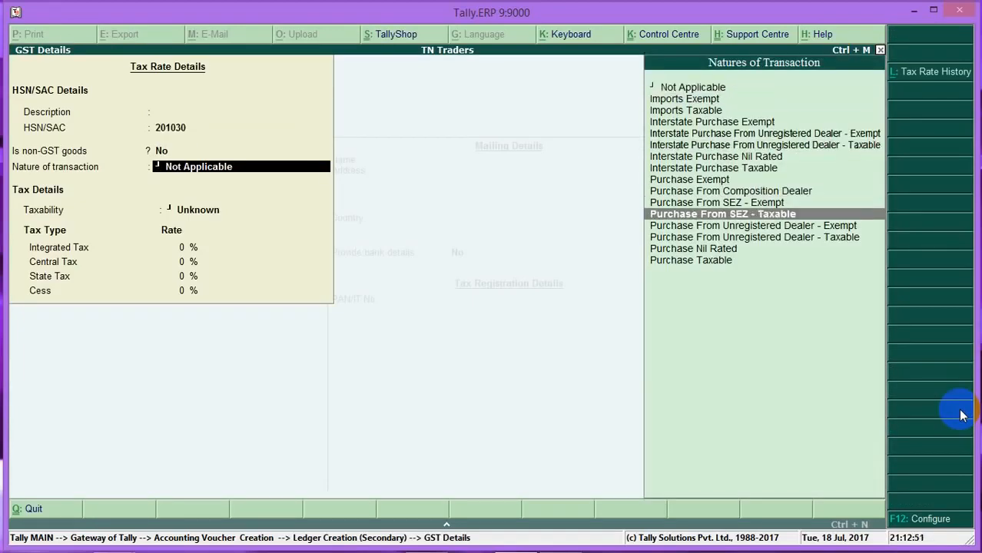
key("Down")
key("Down")
key("Return")
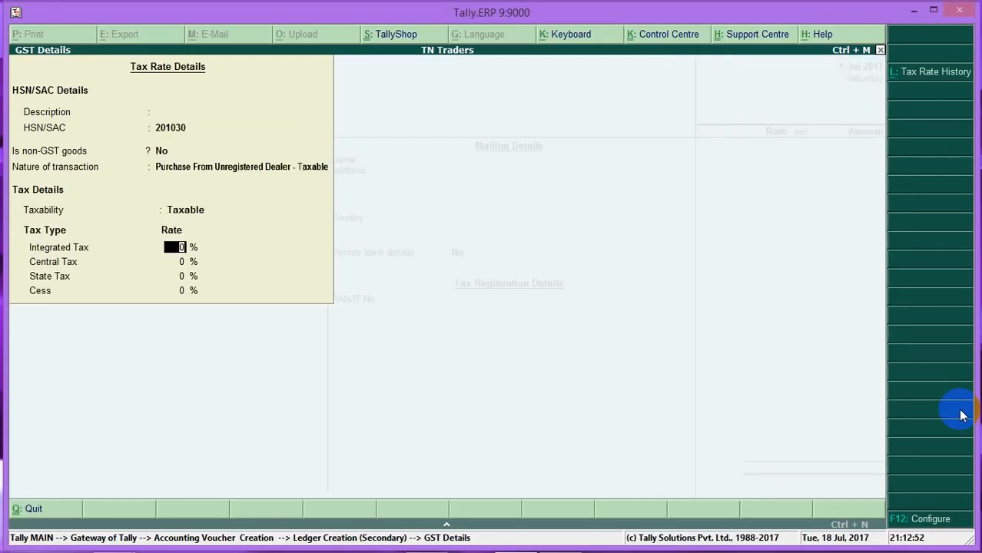
Step: Set the rent ledger's integrated tax rate to 12%, accept its GST details, and save the ledger
type("12")
key("Return")
key("Return")
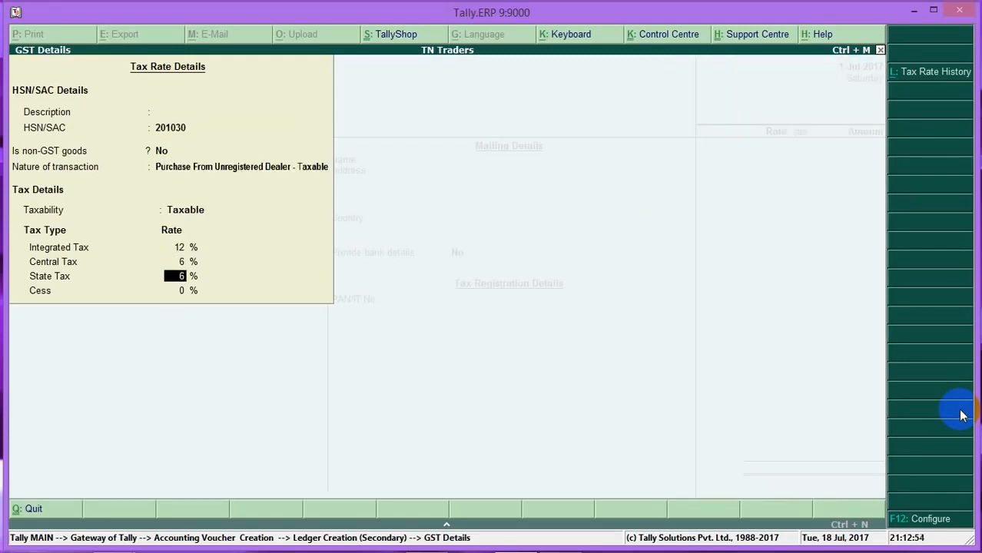
key("Return")
key("Return")
key("Return")
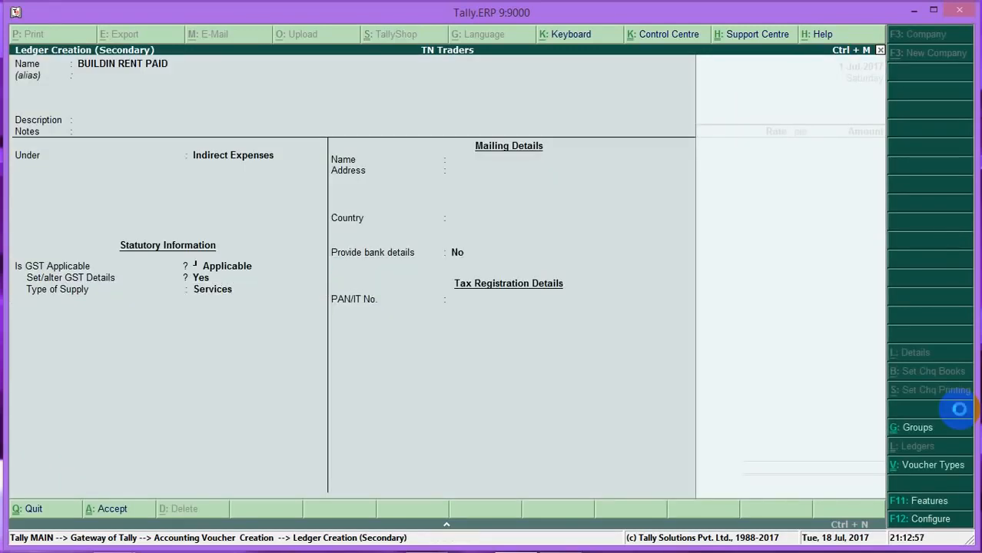
key("ctrl+a")
Step: Enter 50,000 as the BUILDIN RENT PAID amount in the purchase voucher and finish the particulars
type("5")
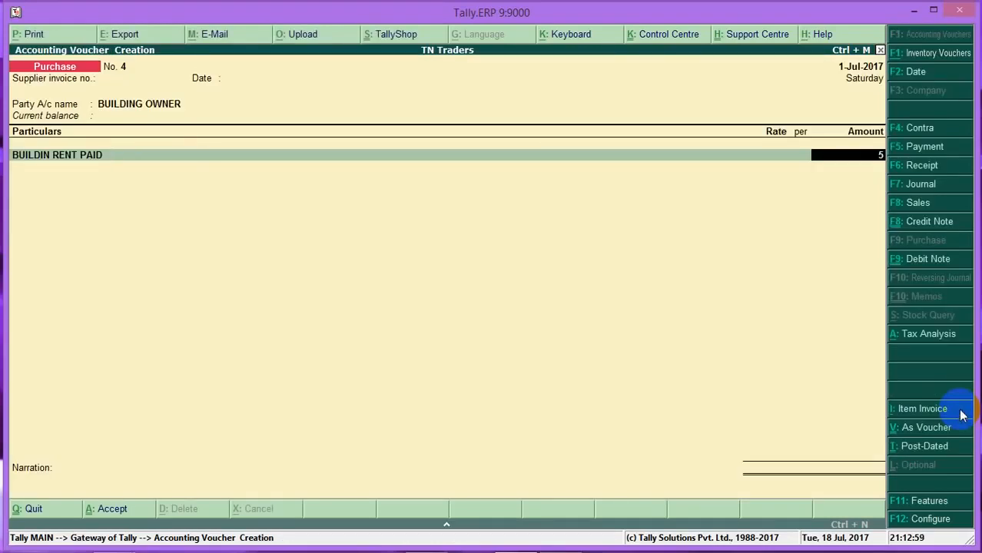
type("0,000000")
key("Return")
key("Return")
key("Return")
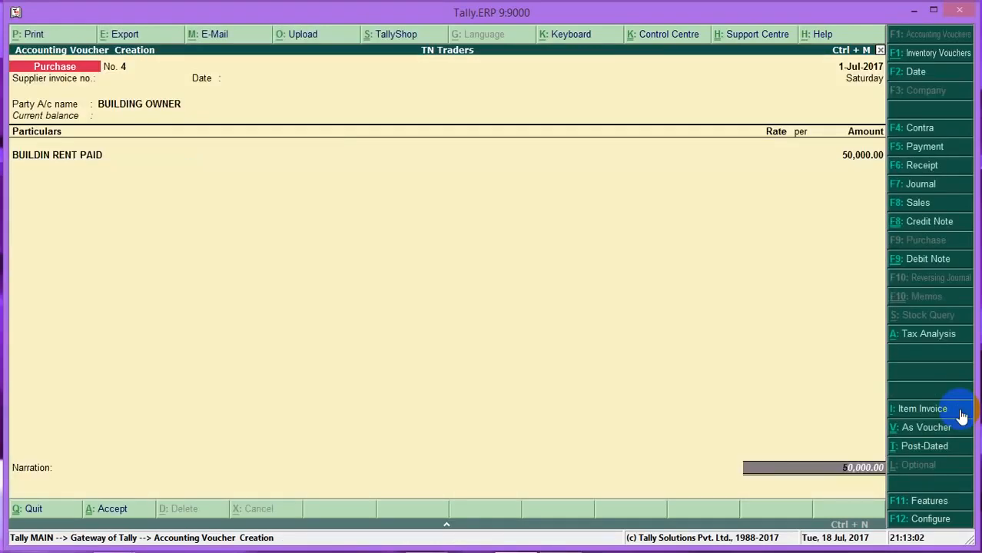
Step: Check the voucher's tax analysis in detailed form and save the BUILDING OWNER purchase voucher
key("alt+a")
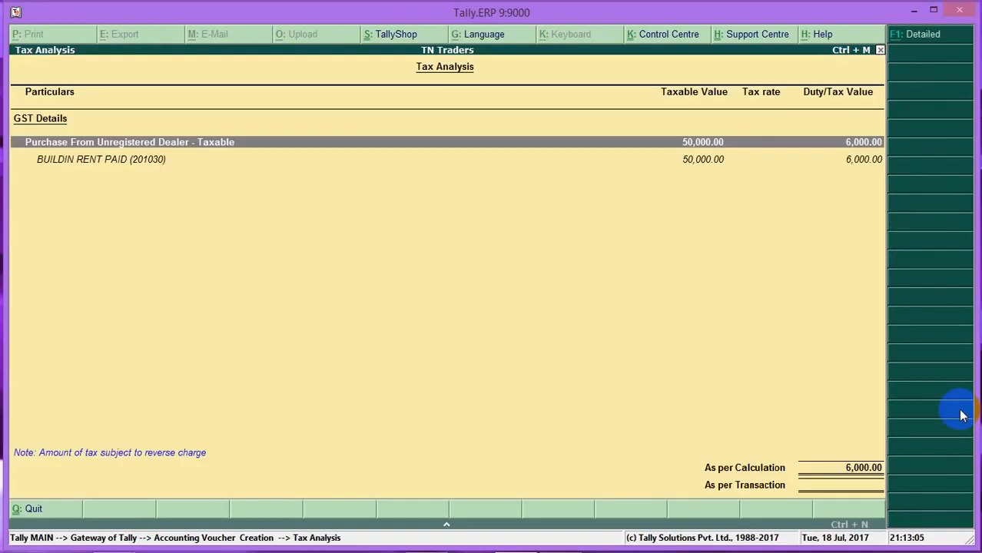
key("alt+F1")
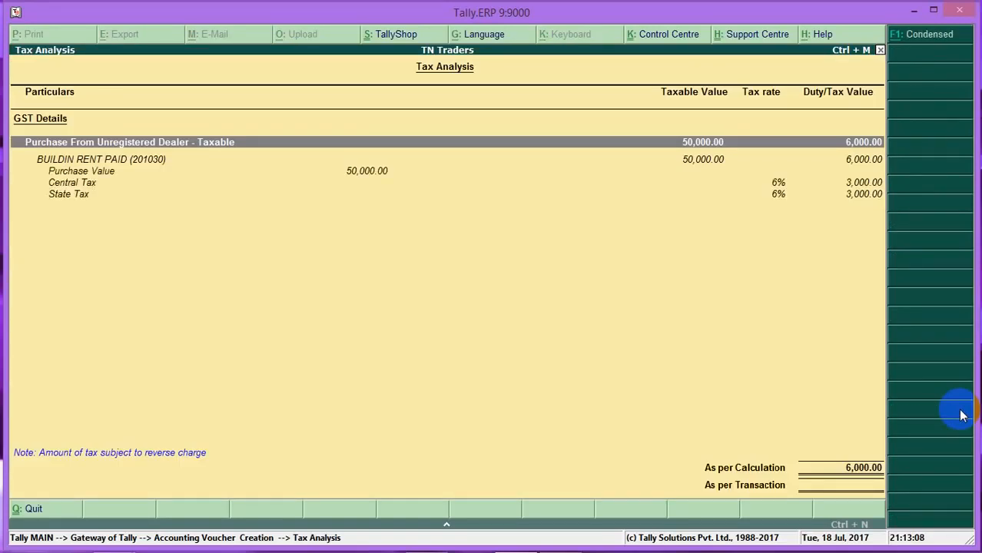
key("Escape")
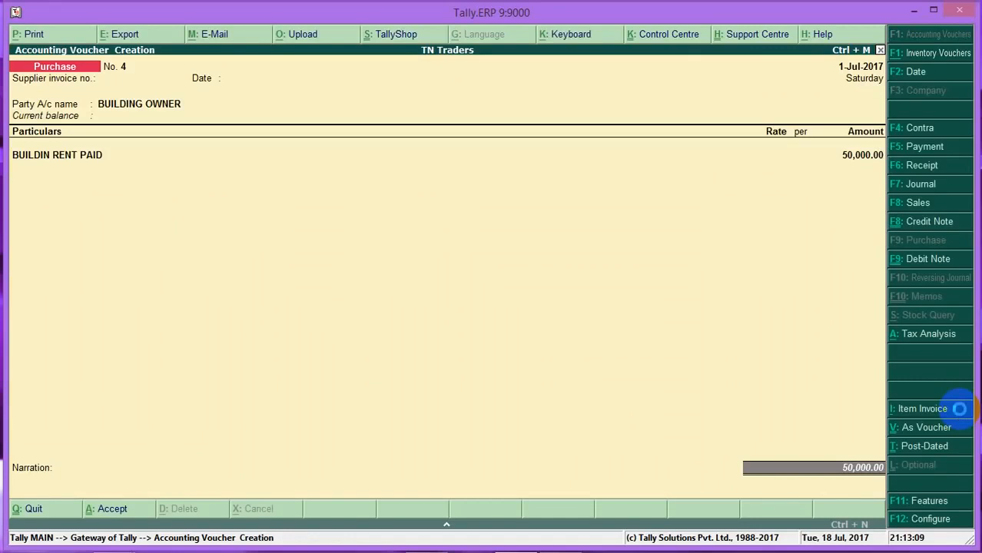
key("ctrl+a")
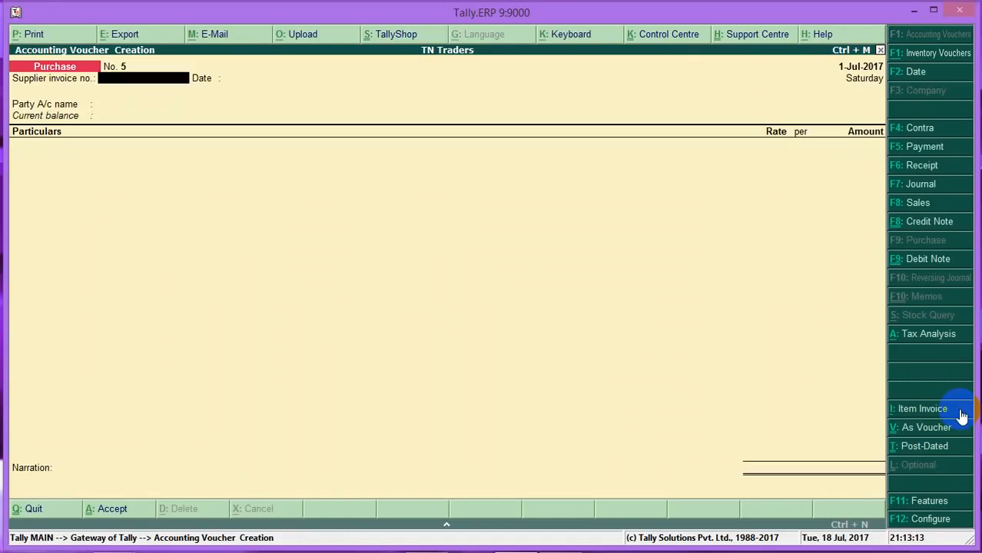
Step: Leave voucher entry and open the GSTR-2 report from the GST statutory reports
key("Escape")
key("Return")
key("Down")
key("Down")
key("Down")
key("Down")
key("Down")
key("Down")
key("Down")
key("Down")
key("Return")
key("Down")
key("Down")
key("Down")
key("Down")
key("Down")
key("Return")
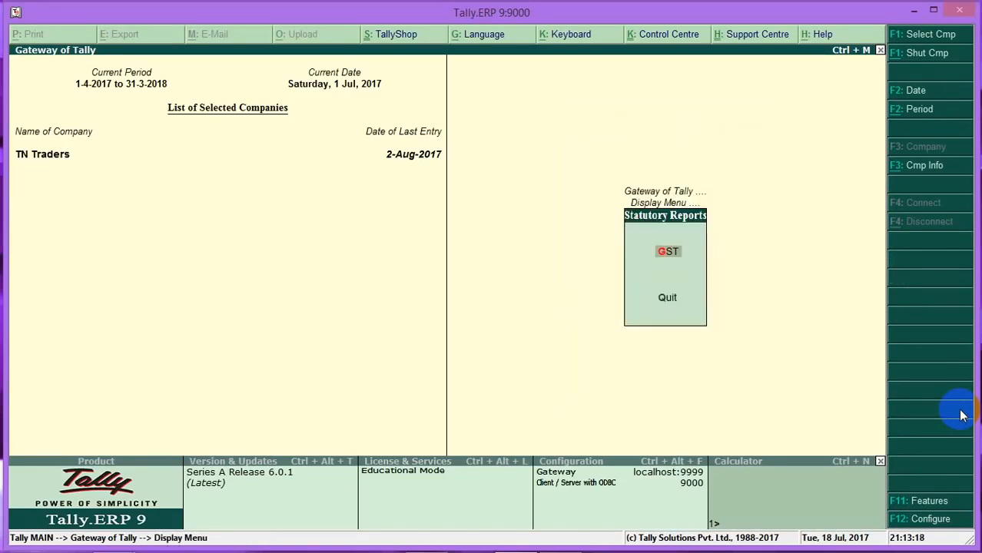
key("Return")
key("Down")
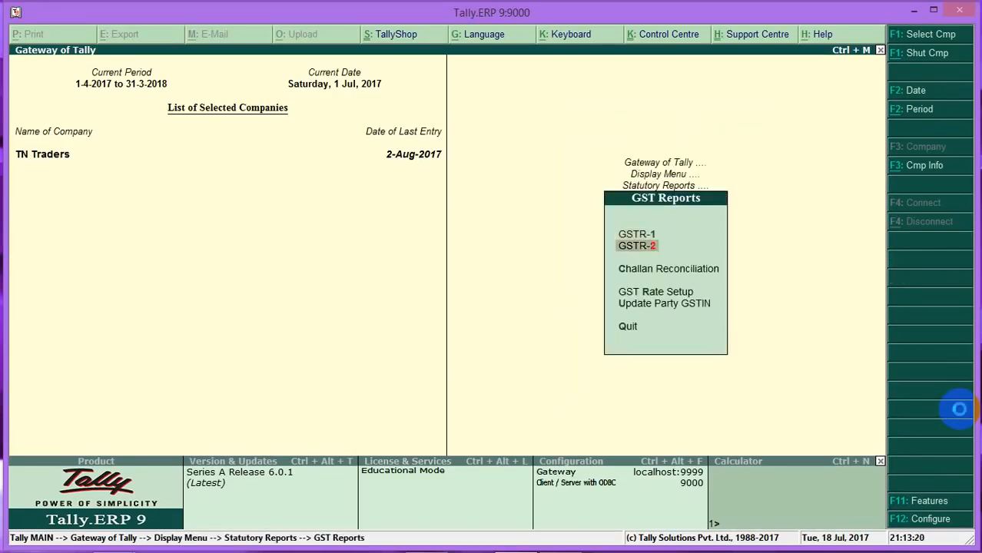
key("Return")
Step: Change the GSTR-2 report period to run from 1-7-2017 to 31-8-2017
key("Down")
key("Down")
key("Down")
key("Down")
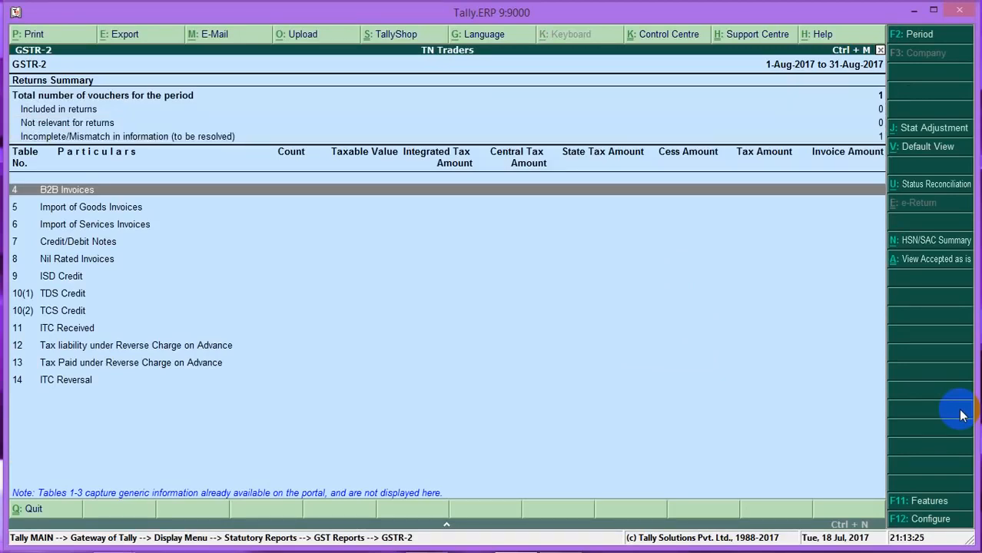
key("F2")
type("1-7-2017")
key("Return")
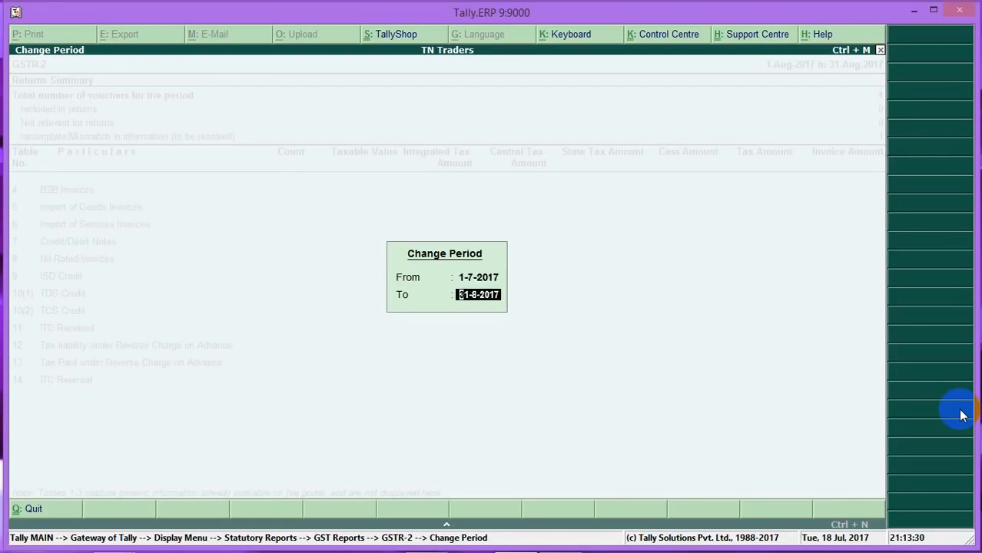
key("Return")
Step: Examine the vouchers behind the B2B Invoices row of GSTR-2, including their central and state tax amounts, and return to the report
key("Down")
key("Down")
key("Down")
key("Down")
key("Down")
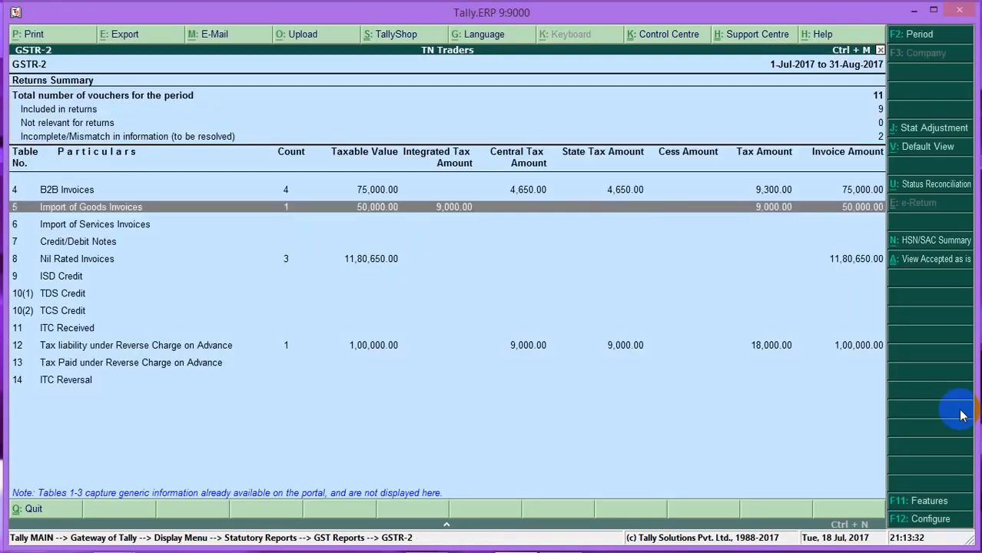
key("Up")
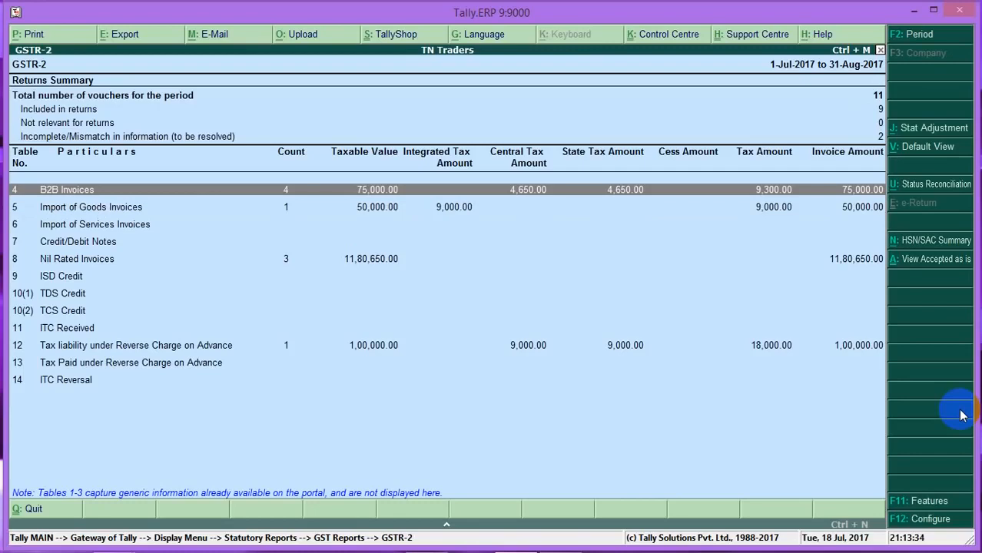
key("Return")
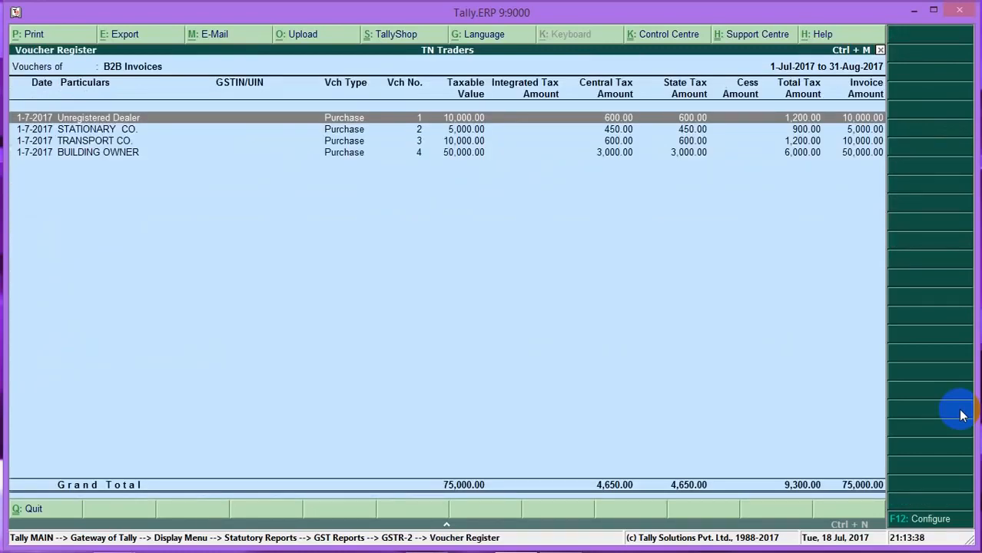
key("Down")
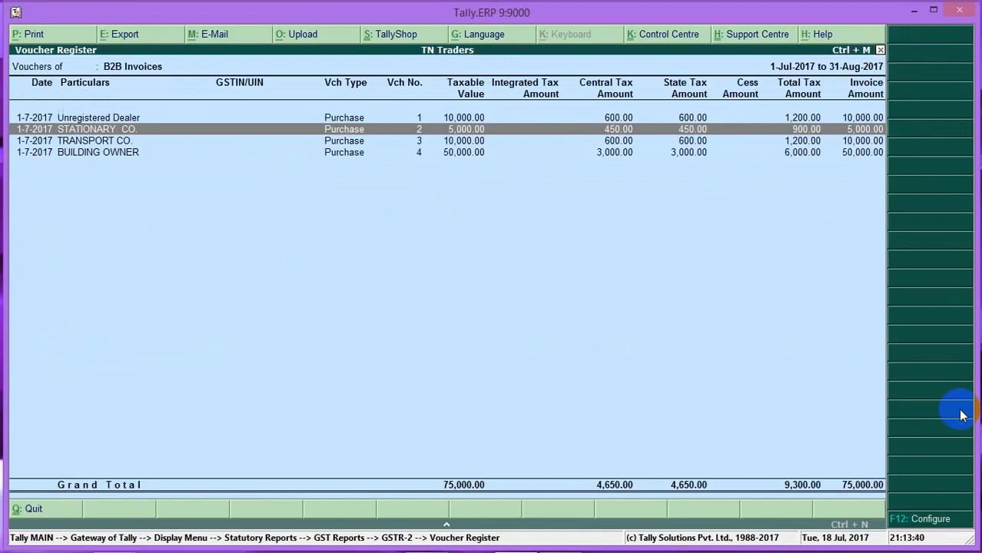
key("Up")
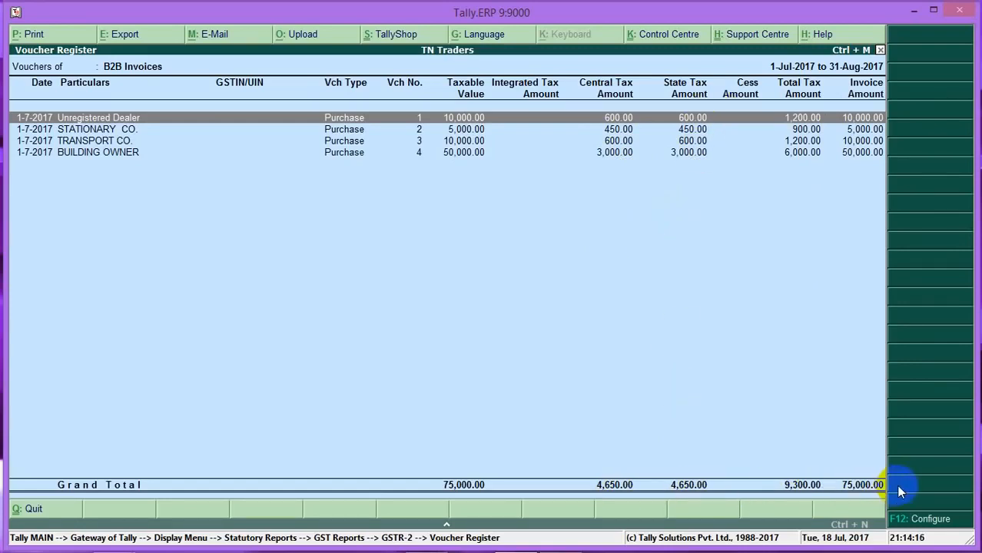
key("Escape")
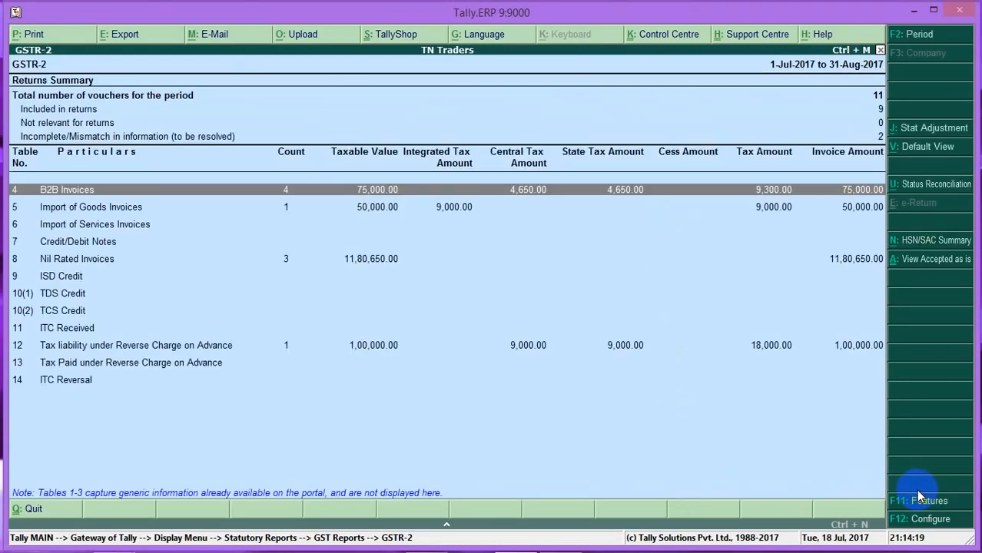
Step: Close the GST reports and open the company's Balance Sheet
key("Escape")
key("Escape")
key("Escape")
key("Escape")
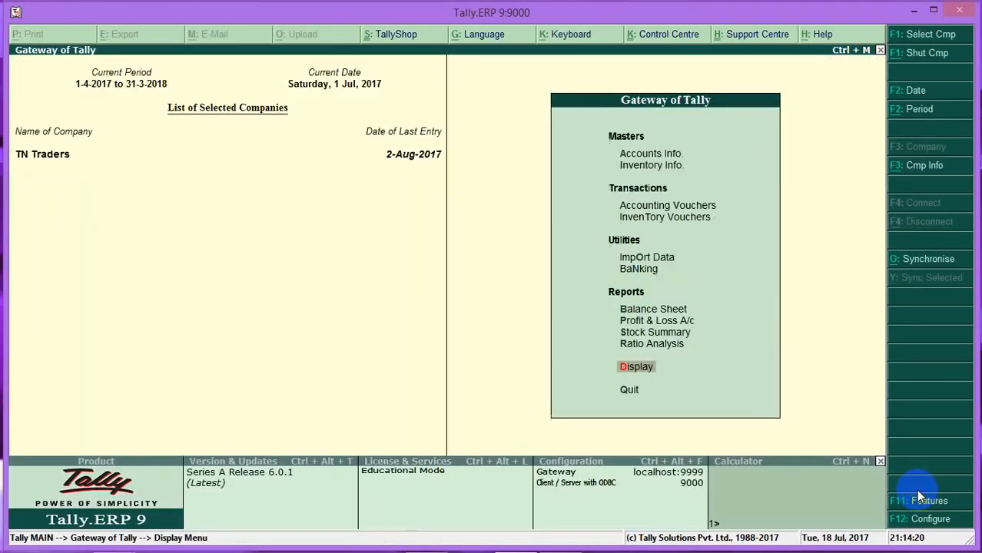
key("Up")
key("Up")
key("Up")
key("Up")
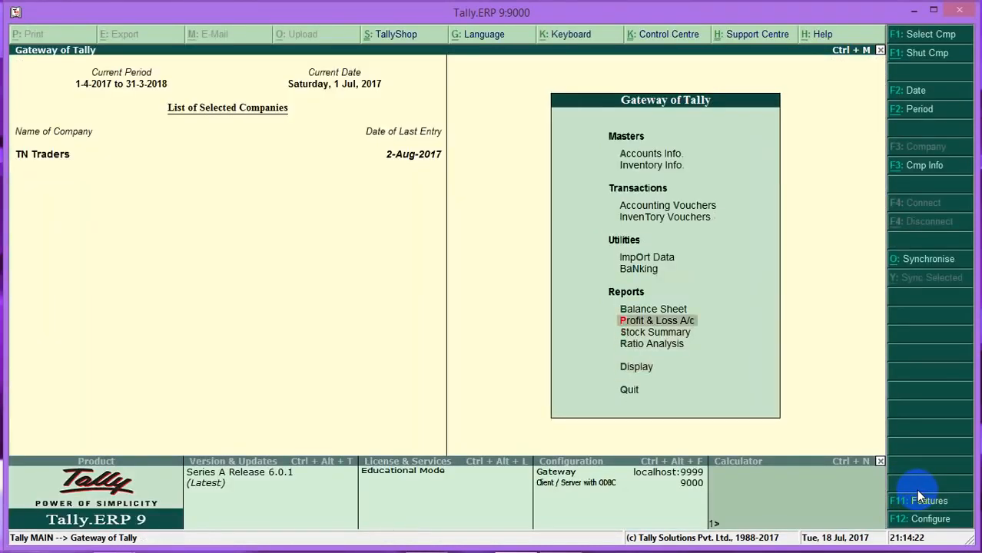
key("Return")
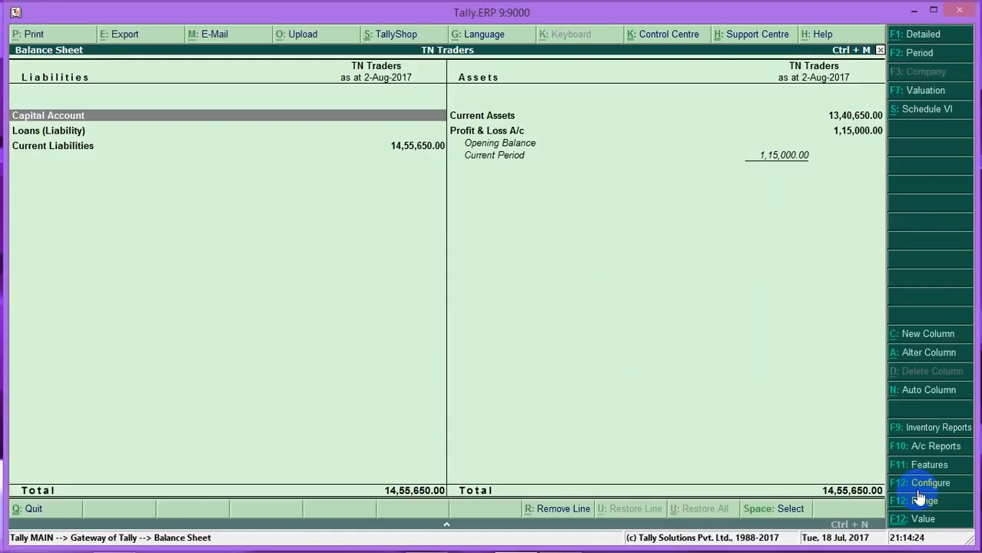
Step: Expand the Balance Sheet to detailed form, inspect Duties & Taxes under Current Liabilities, and close the report
key("alt+F1")
key("Down")
key("Down")
key("Down")
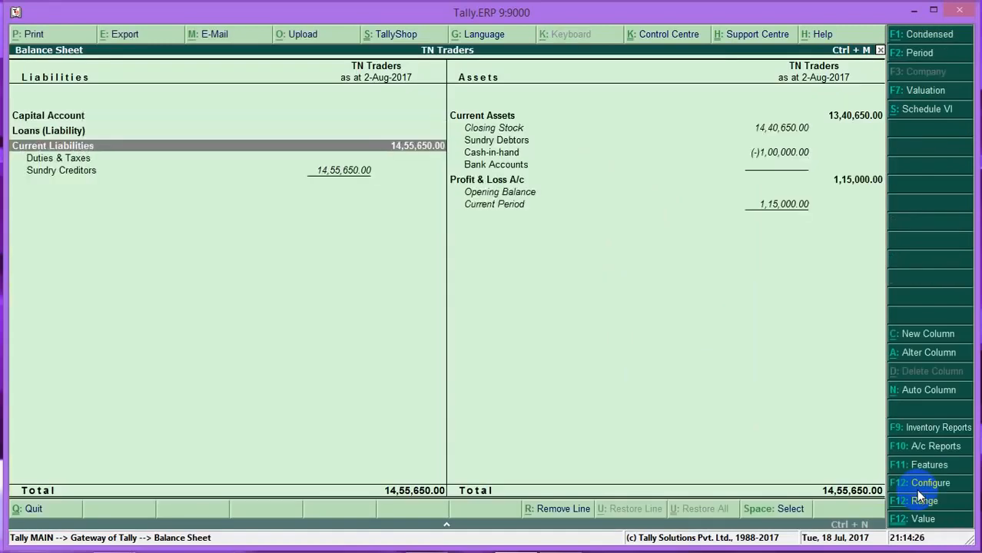
key("Return")
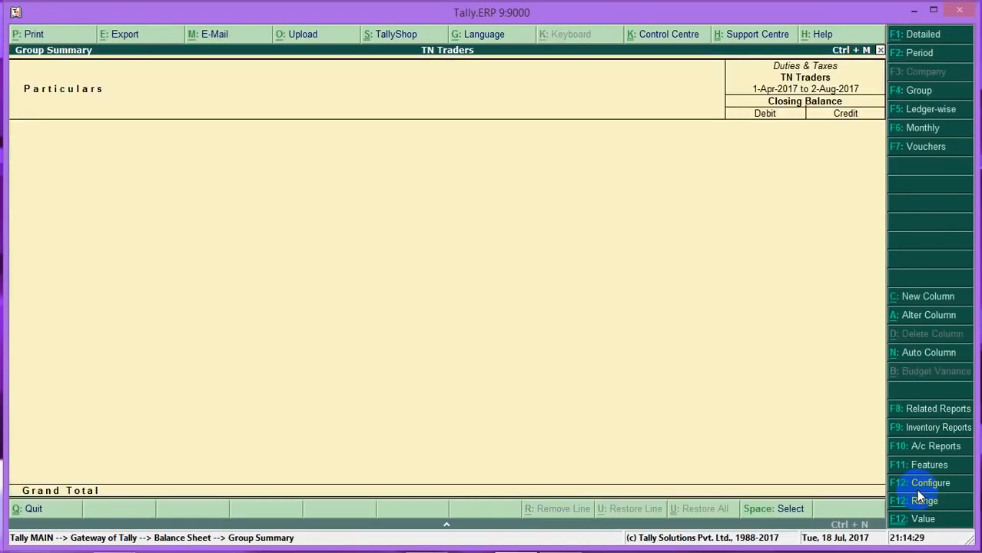
key("Escape")
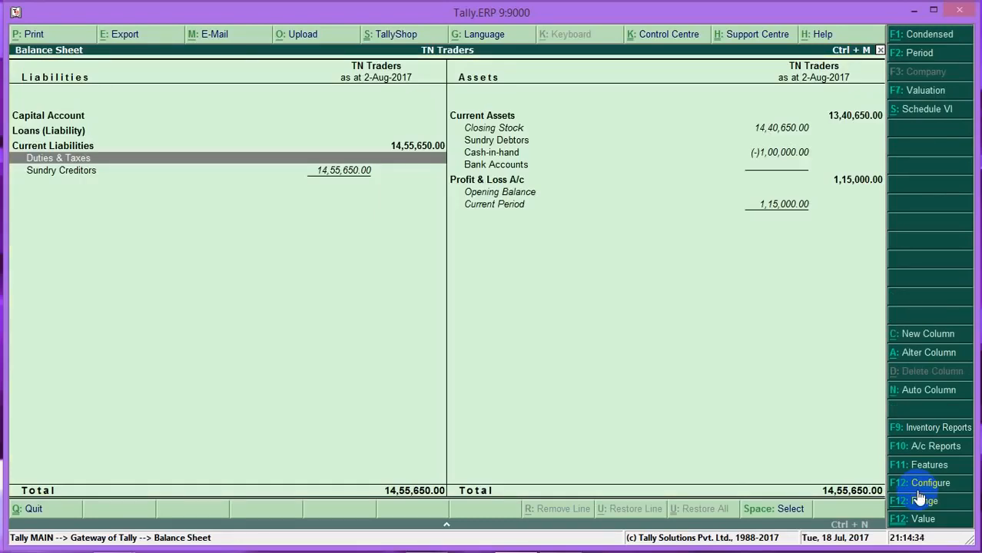
key("Escape")
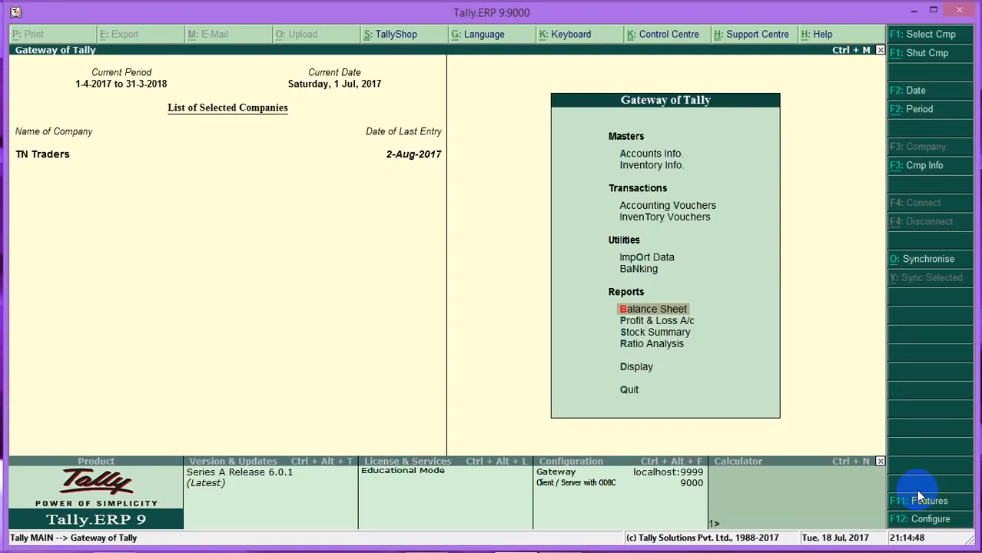
key("Up")
key("Up")
key("Up")
key("Up")
key("Return")
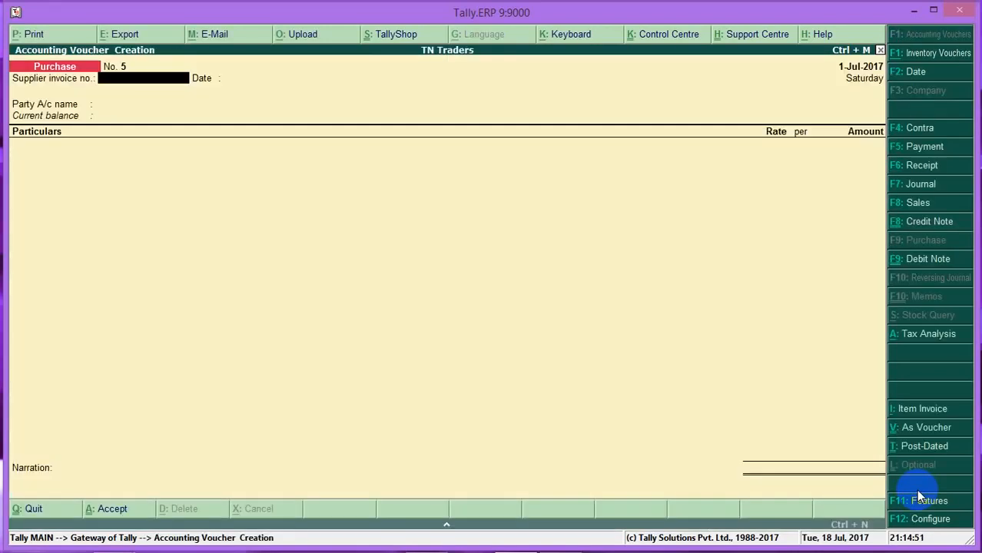
key("Escape")
key("Return")
Step: Reopen the GSTR-2 report from the GST statutory reports
key("Down")
key("Down")
key("Down")
key("Down")
key("Down")
key("Down")
key("Down")
key("Down")
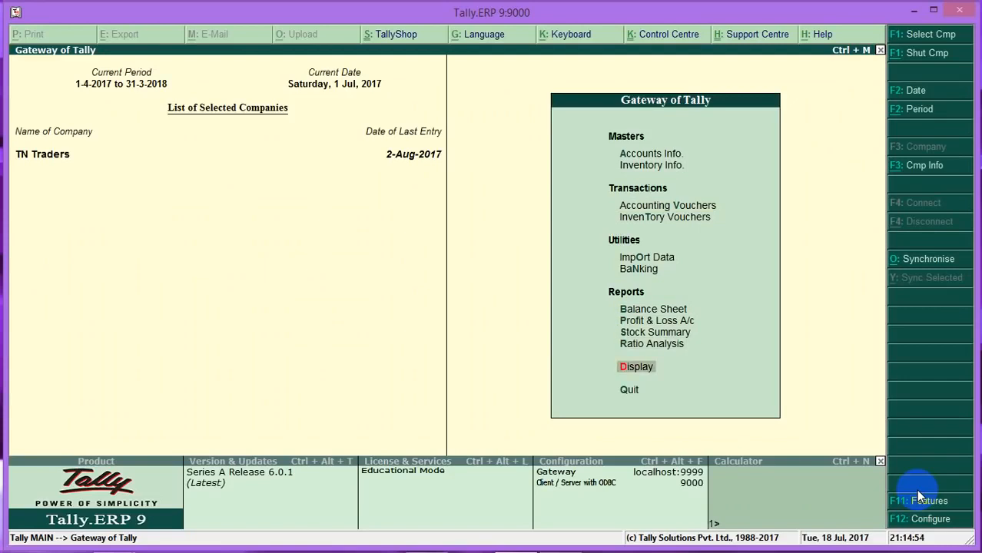
key("Return")
key("Down")
key("Down")
key("Down")
key("Down")
key("Down")
key("Down")
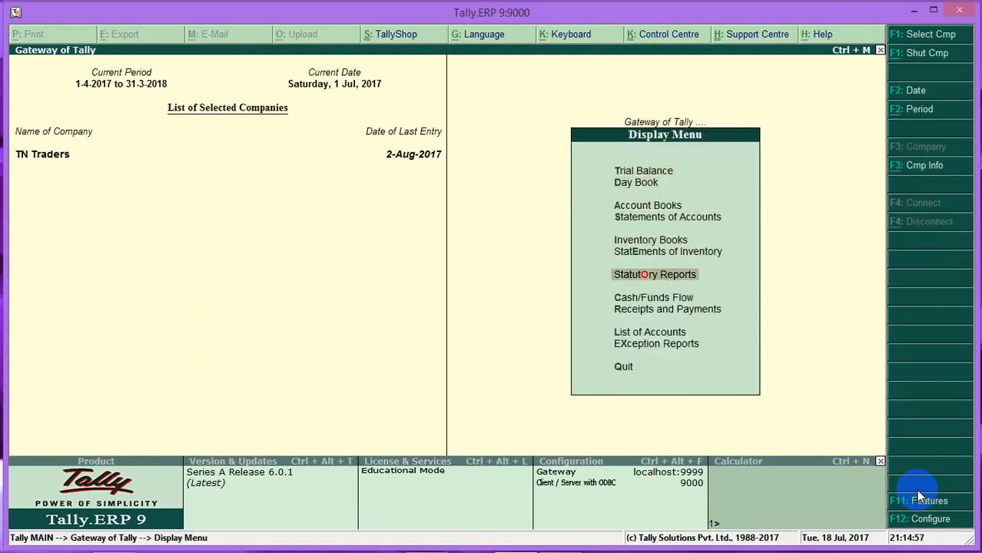
key("Return")
key("Return")
key("Down")
key("Down")
key("Up")
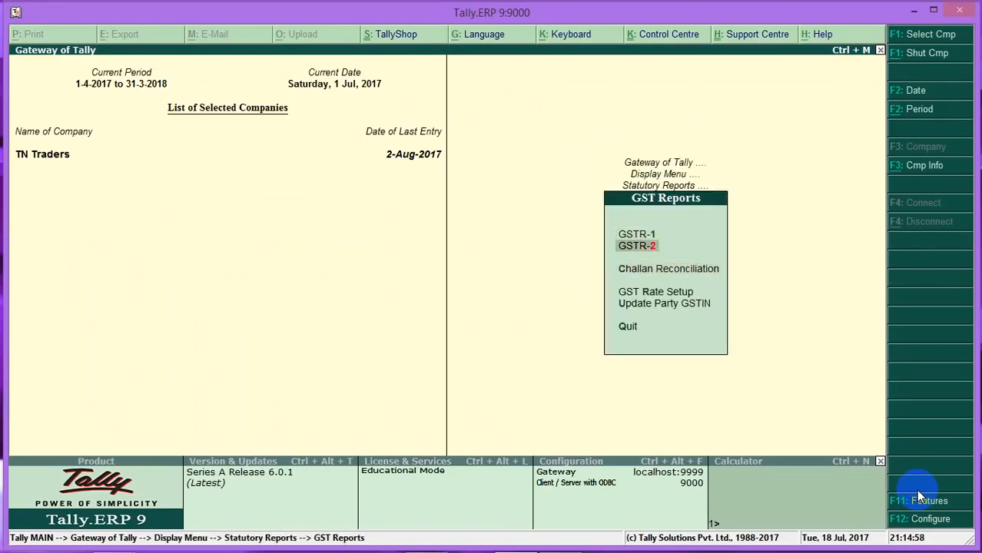
key("Return")
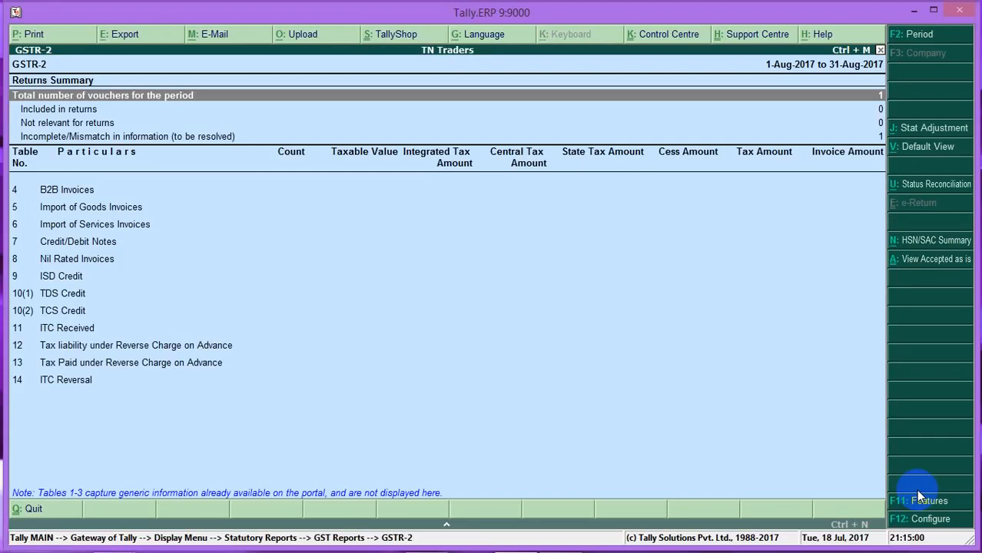
Step: Limit the GSTR-2 report period to the single day 1-7-2017 and go through its returns summary
key("F2")
type("1-7-2")
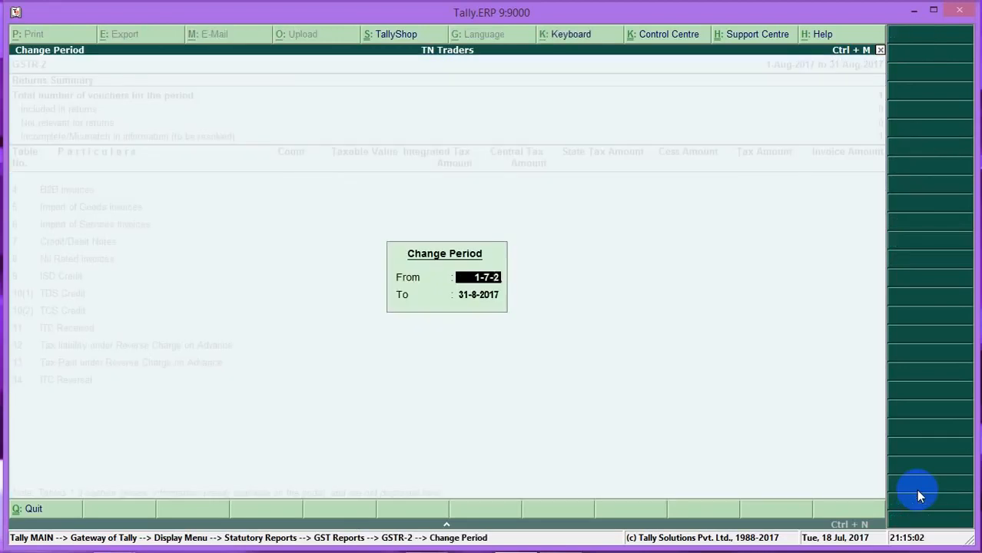
type("017")
key("Return")
type("1-7-2017")
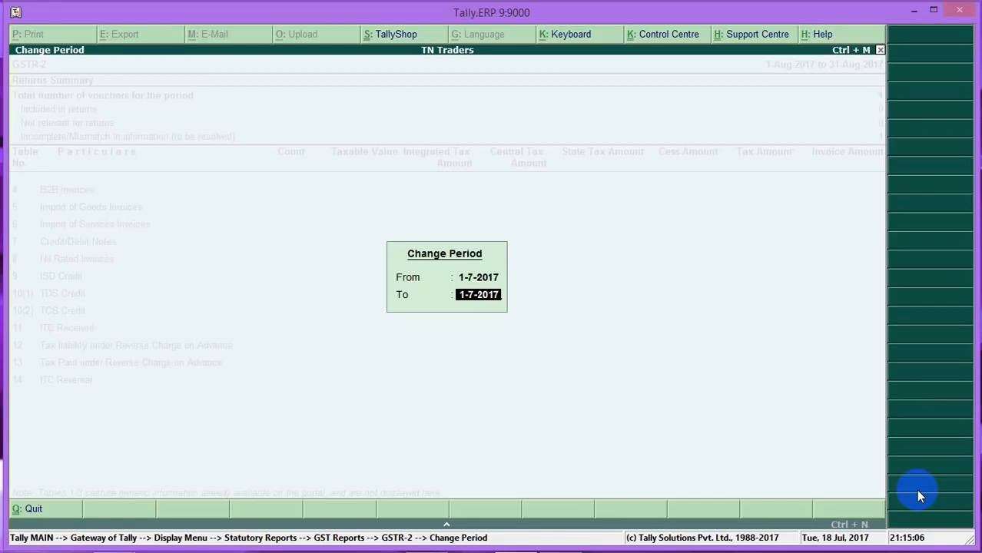
key("Return")
key("Down")
key("Down")
key("Down")
key("Down")
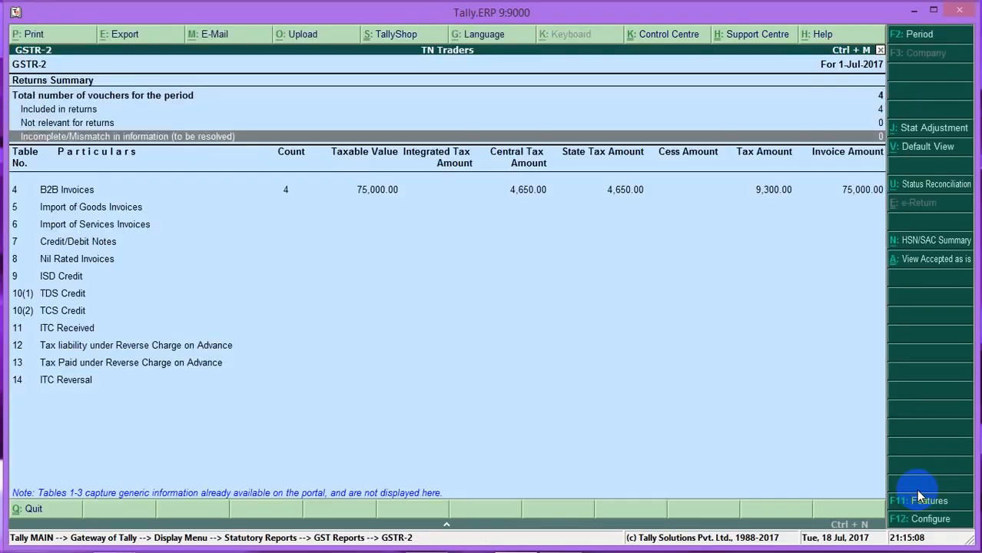
Step: Open the voucher register behind B2B Invoices, review its purchase entries, and return to the GSTR-2 summary
key("Up")
key("Return")
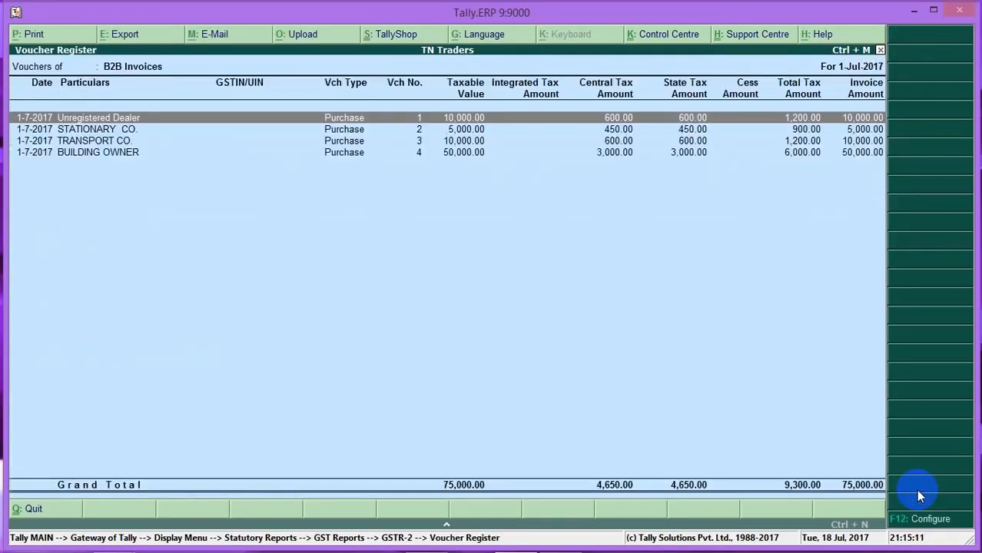
key("Escape")
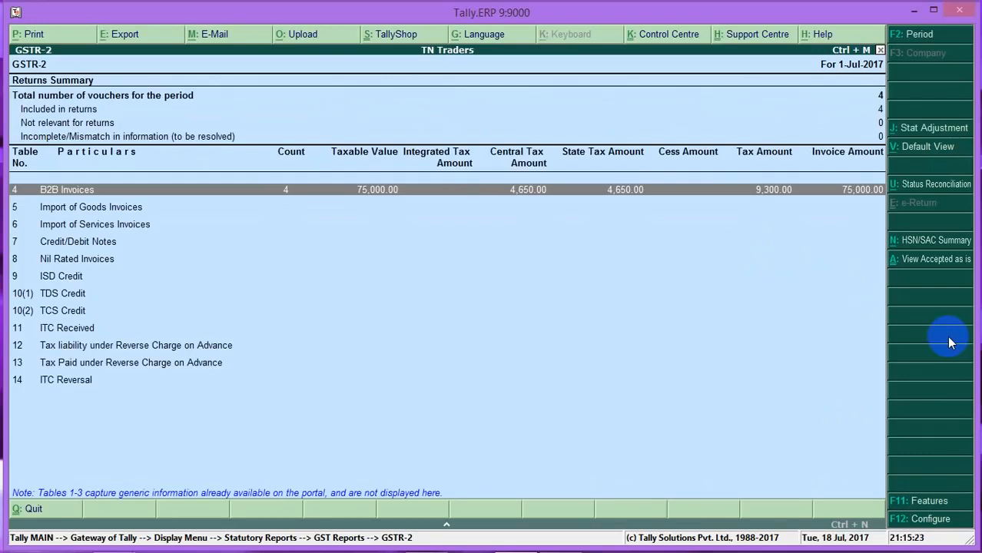
Step: Start a GST statutory adjustment journal for Increase of Tax Liability with Purchase under Reverse Charge as the additional details
left_click(927, 129)
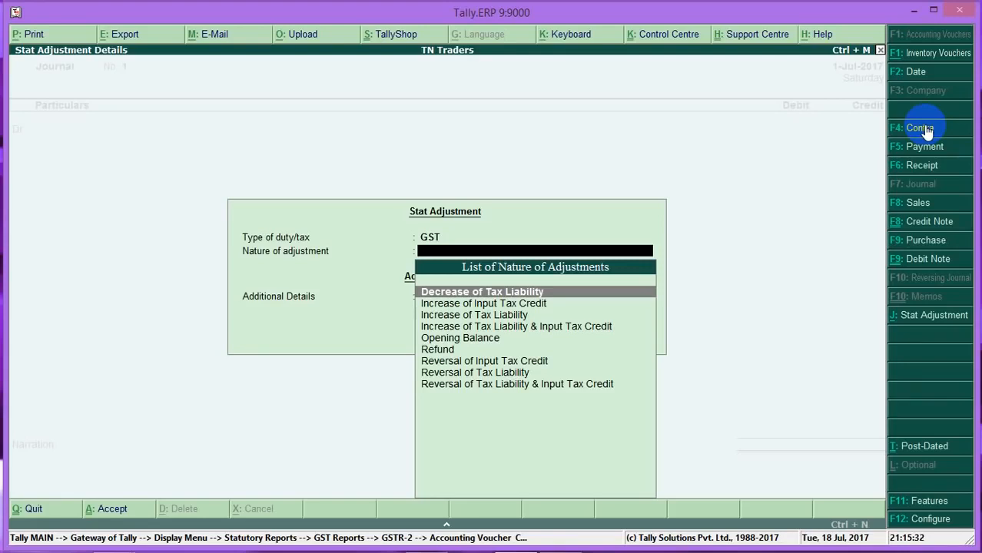
key("Down")
key("Down")
key("Return")
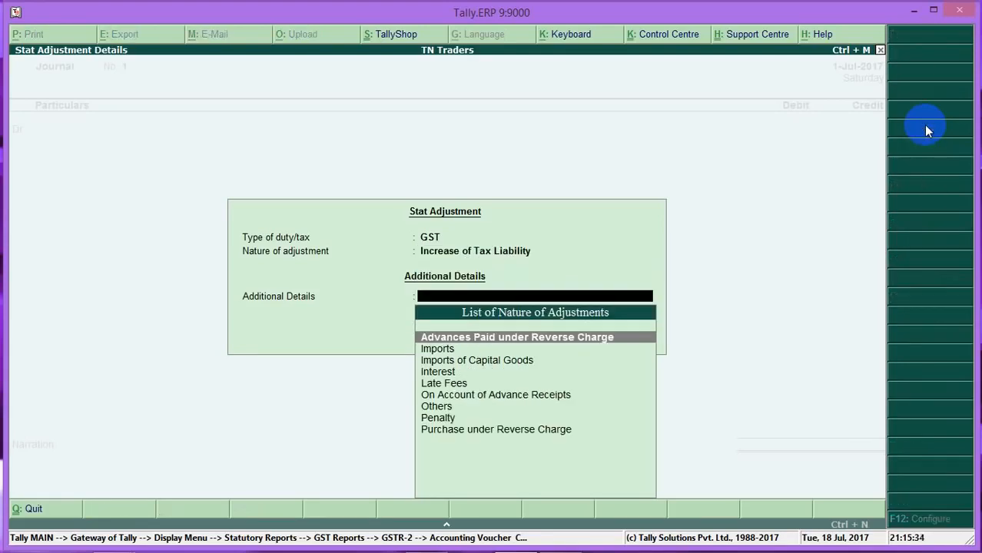
key("Down")
key("Down")
key("Down")
key("Down")
key("Down")
key("Down")
key("Down")
key("Down")
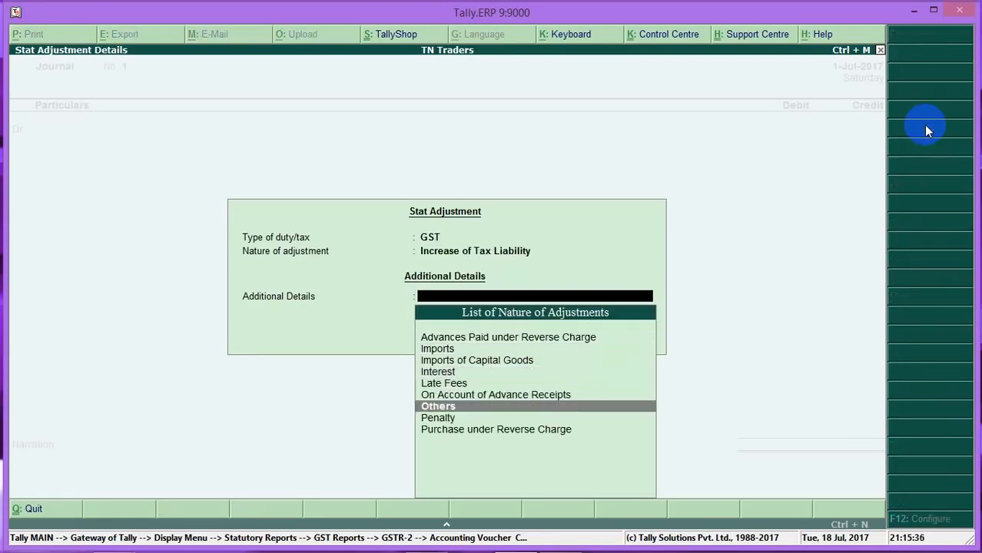
key("Return")
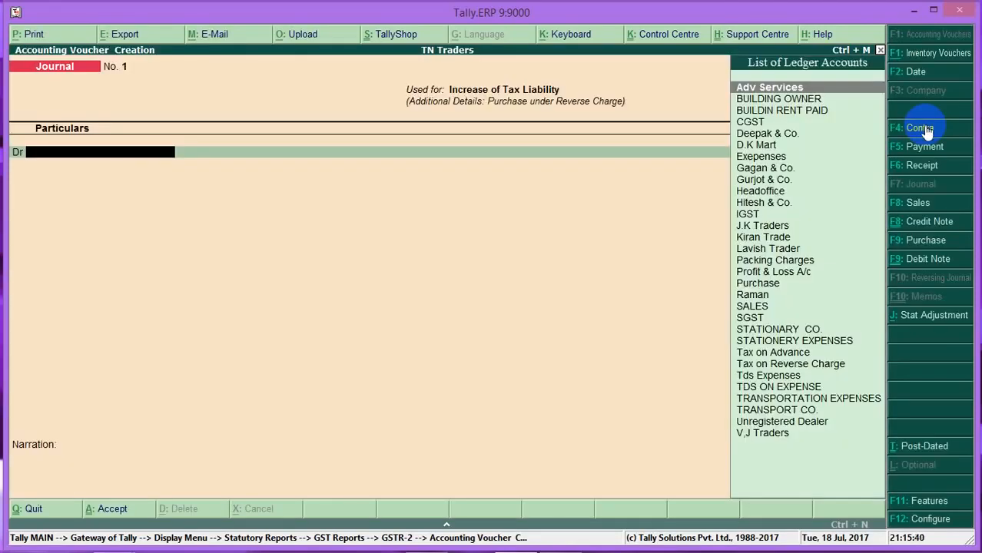
key("alt+c")
type("TAX ON REVERSE CHARGE")
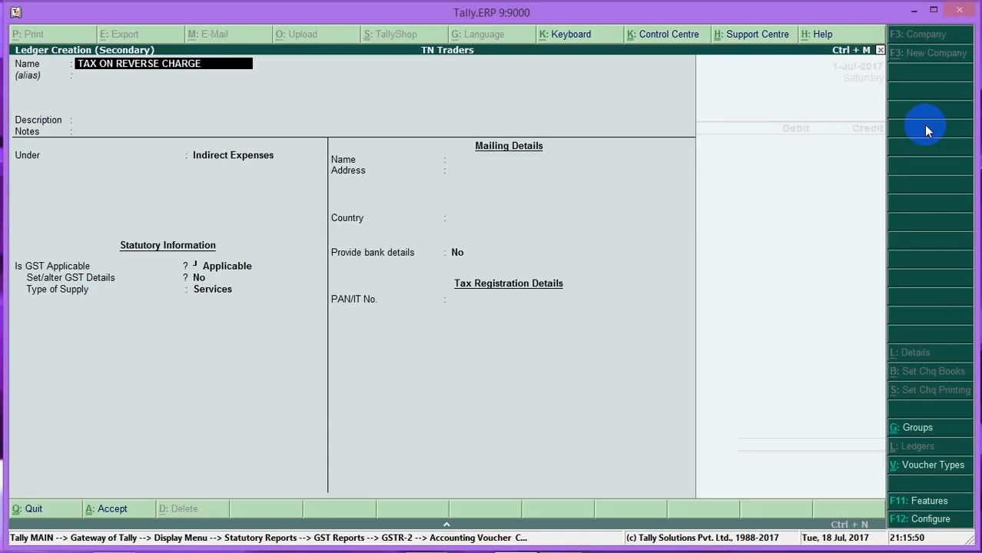
key("Return")
key("Escape")
key("Escape")
type("y")
Step: Choose the existing Tax on Reverse Charge ledger as the journal's debit account
type("TA")
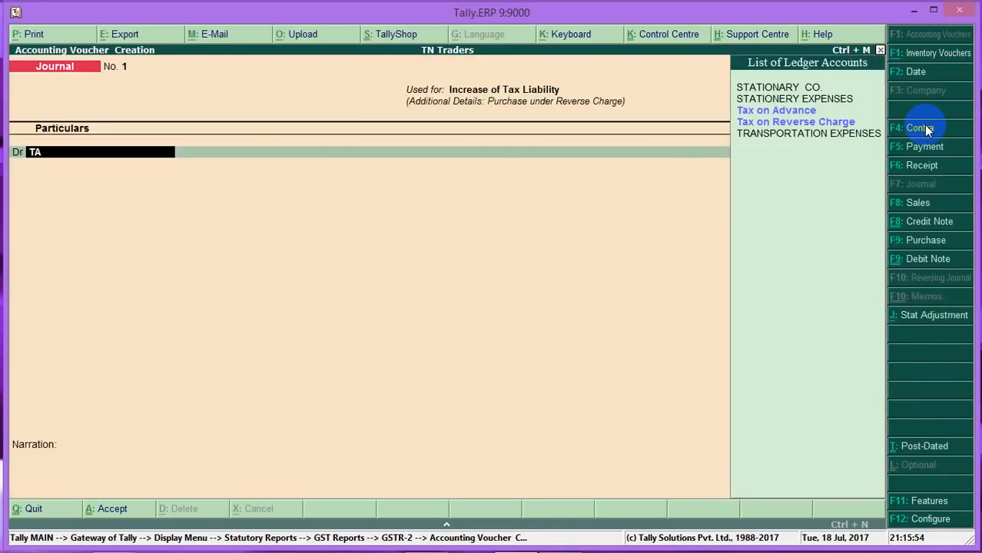
key("Down")
key("Down")
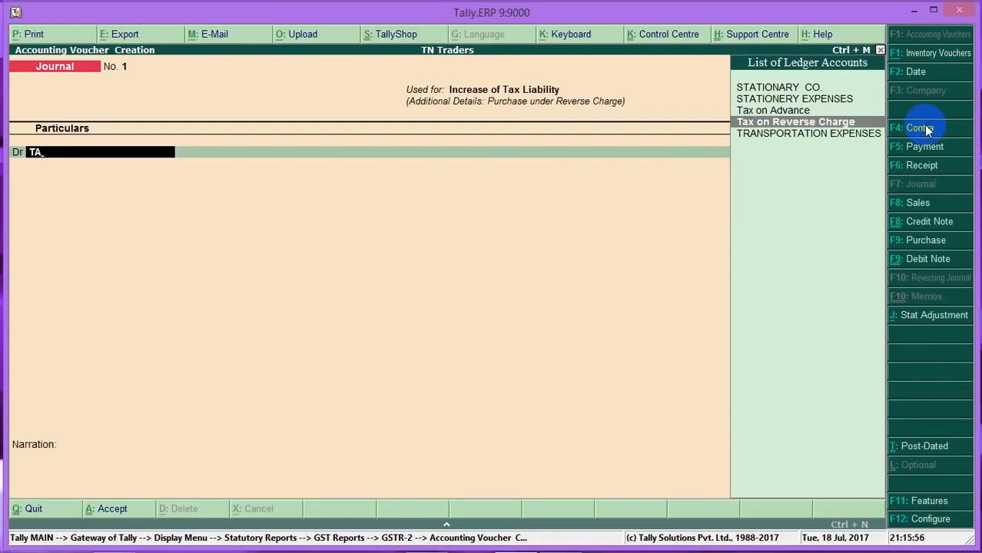
key("Return")
Step: Open the Tax on Reverse Charge ledger from the journal, check its group and mailing details, and return to the voucher
key("BackSpace")
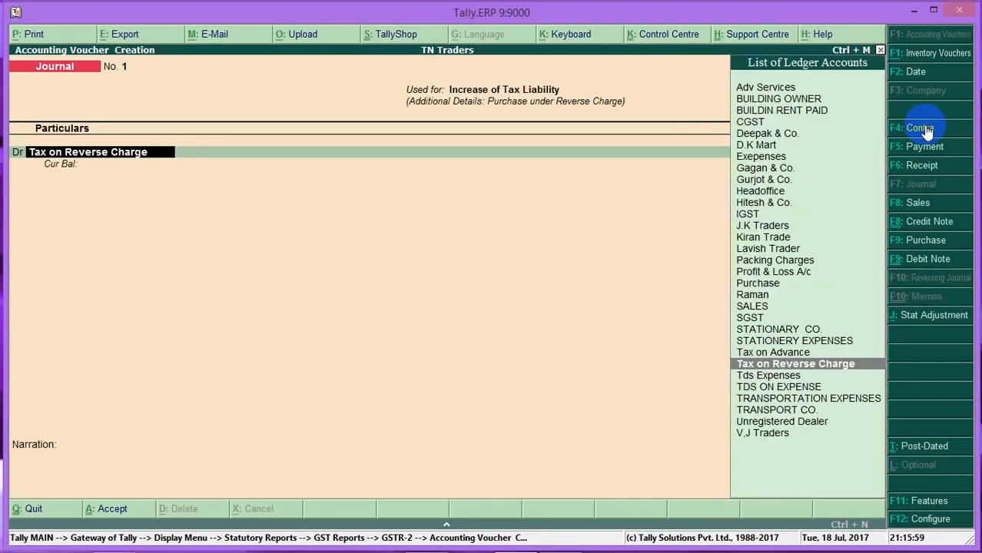
key("ctrl+Return")
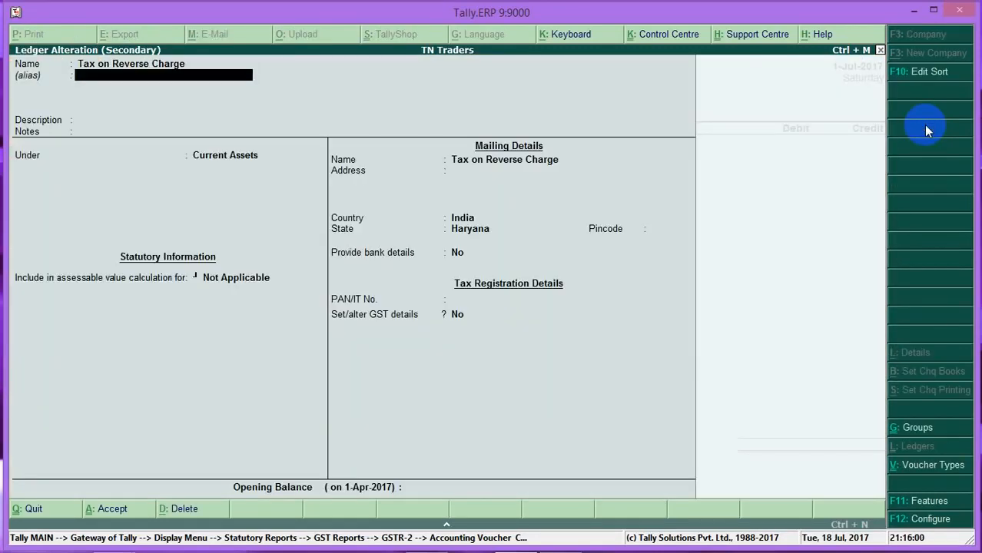
key("Return")
key("Return")
key("Return")
key("Return")
key("Return")
key("Return")
key("Return")
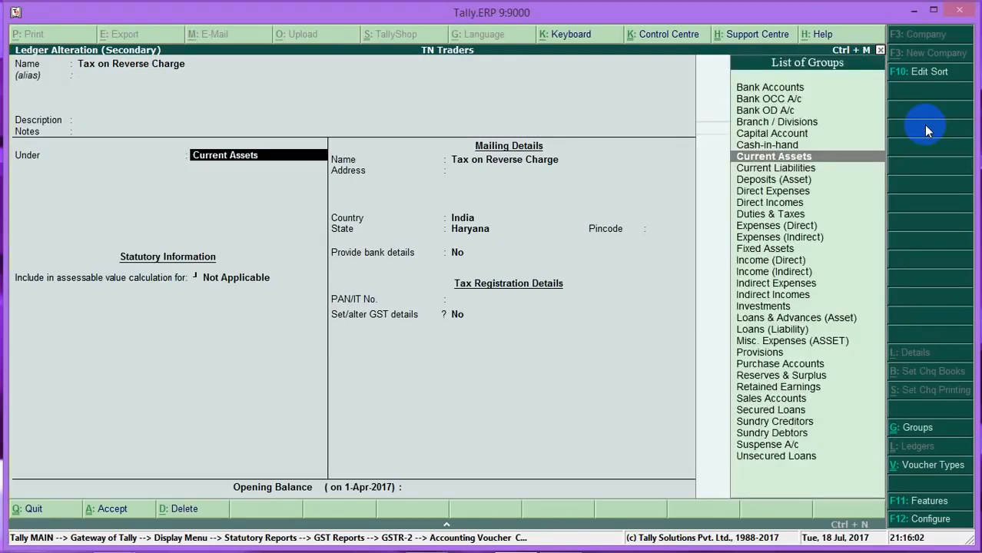
key("Return")
key("Return")
key("Return")
key("Return")
key("Return")
key("Return")
key("Return")
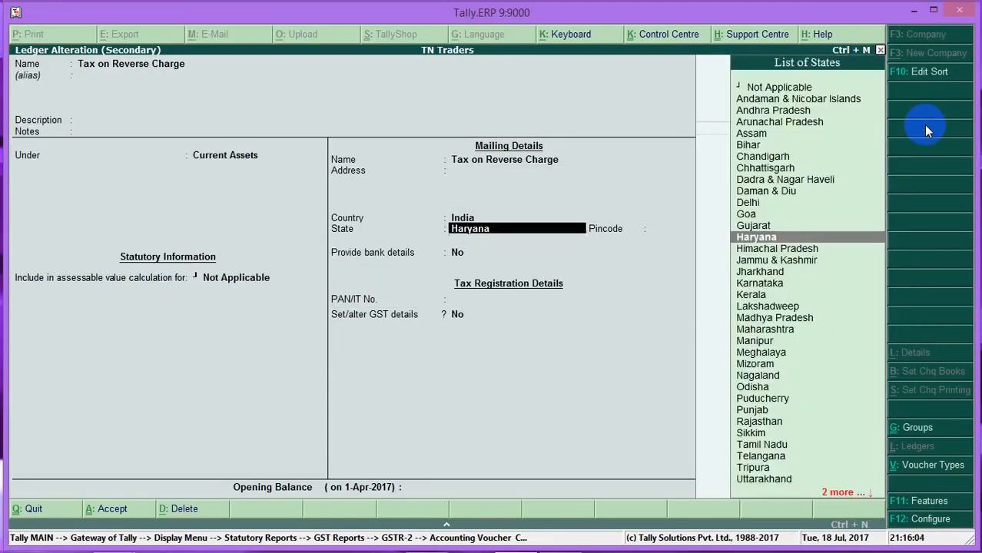
key("Return")
key("Return")
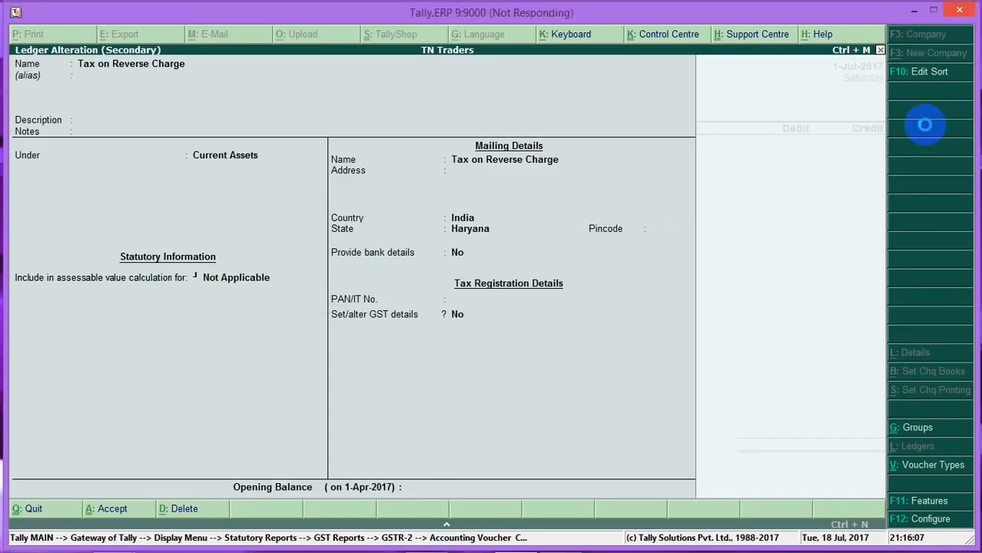
Step: Debit Tax on Reverse Charge with 9,300 and credit SGST with 4,650 in the journal
type("9300")
key("Return")
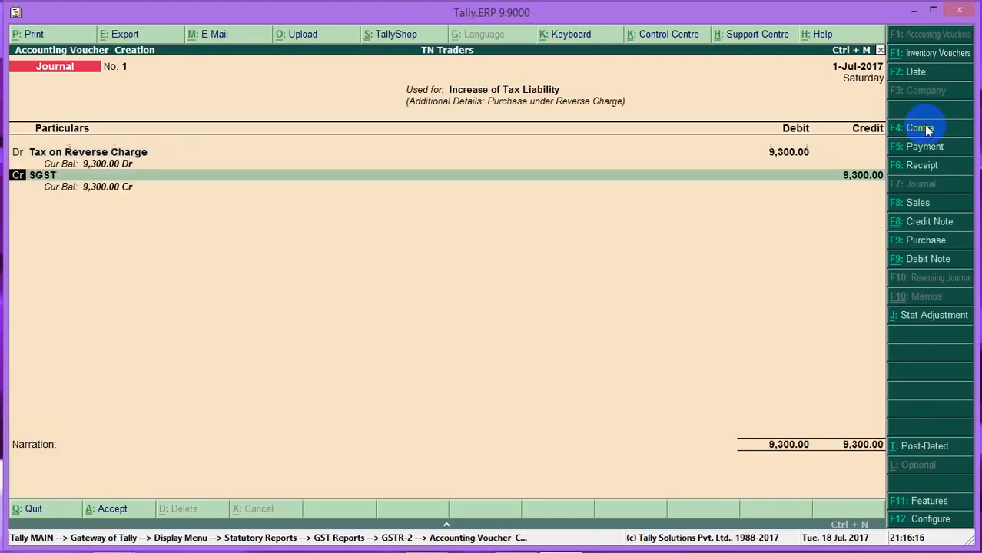
key("Return")
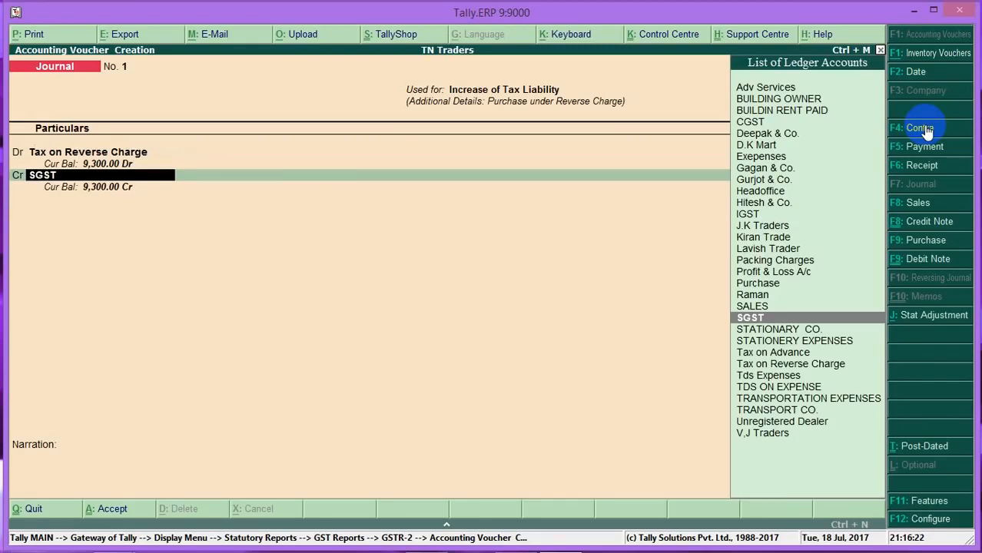
key("Return")
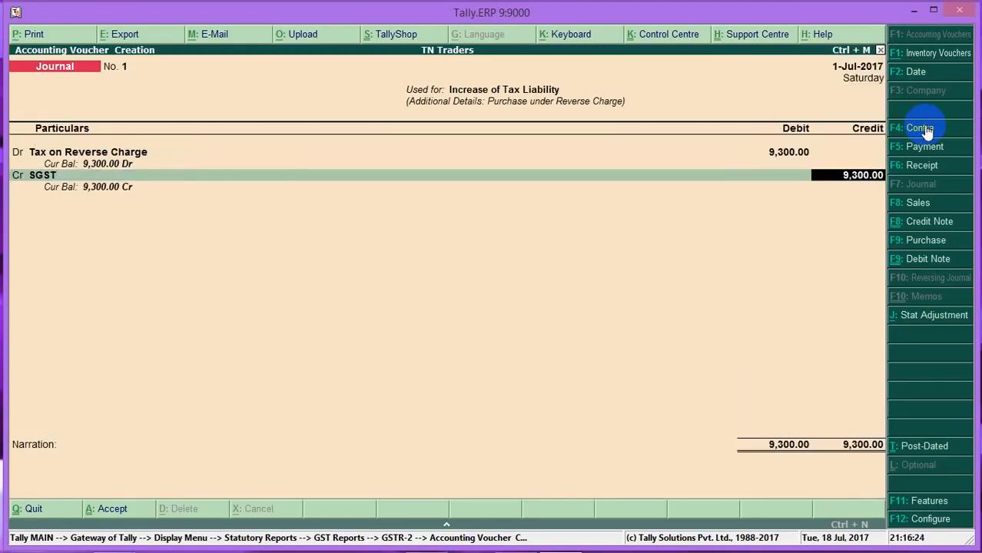
type("650")
key("Return")
key("Return")
Step: Credit CGST with 4,650, leave the narration blank, and accept the journal voucher
type("cgst")
key("Return")
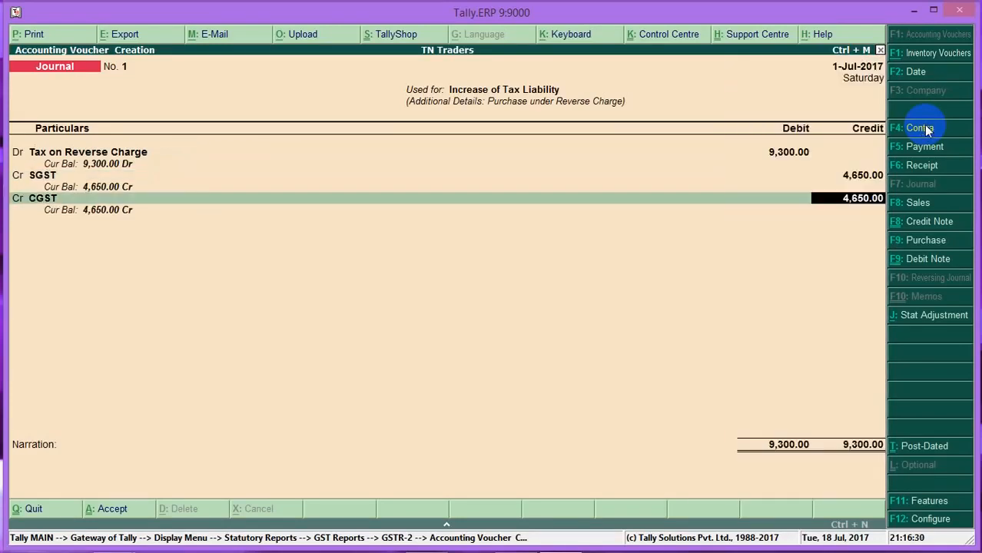
key("Return")
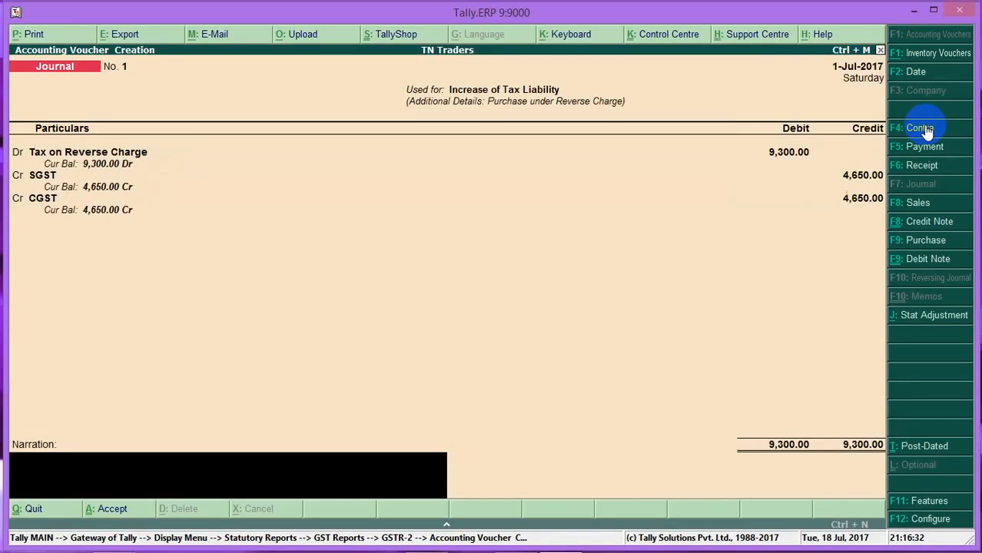
key("Return")
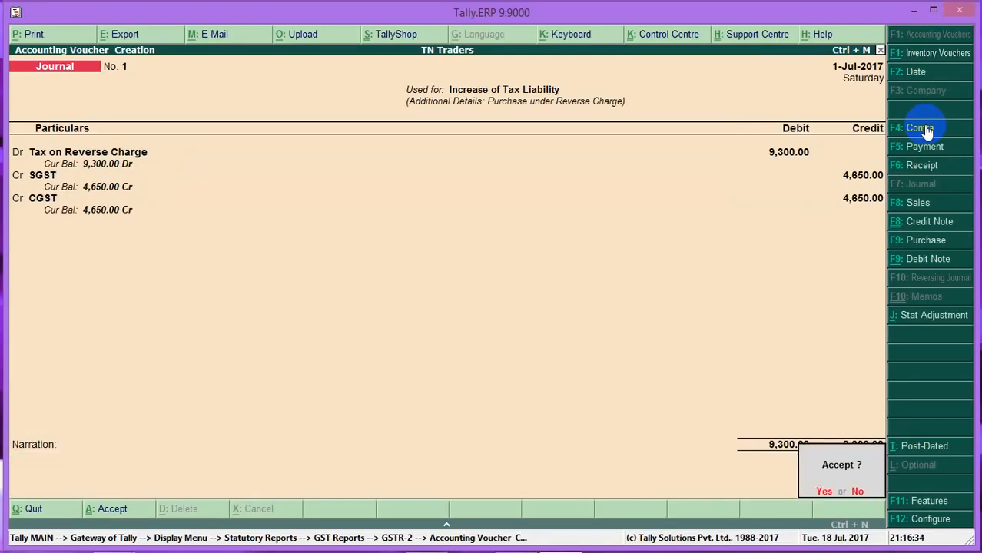
left_click(926, 131)
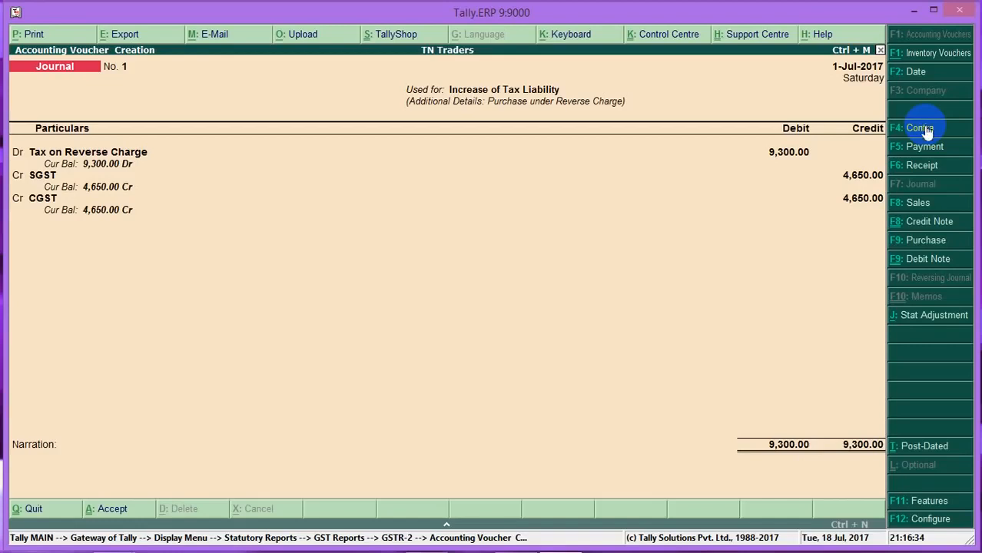
Step: Leave the GST reports and open the company's Balance Sheet again
key("Escape")
key("Escape")
key("Escape")
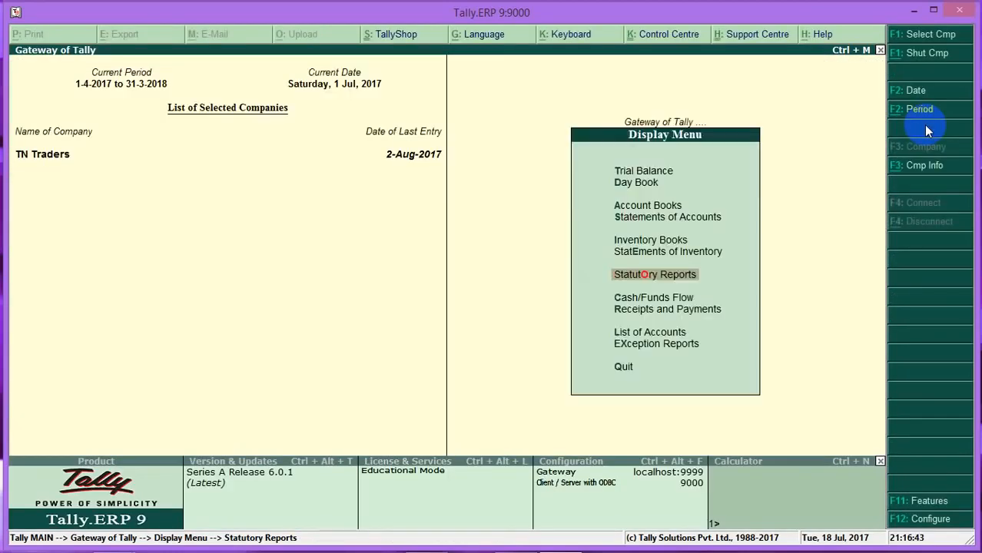
key("Escape")
key("Up")
key("Up")
key("Up")
key("Up")
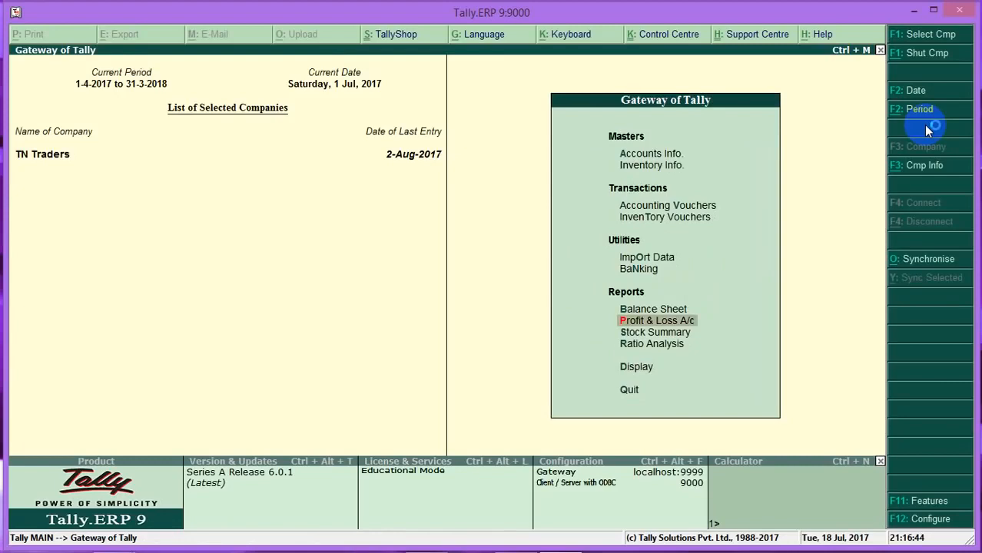
key("Return")
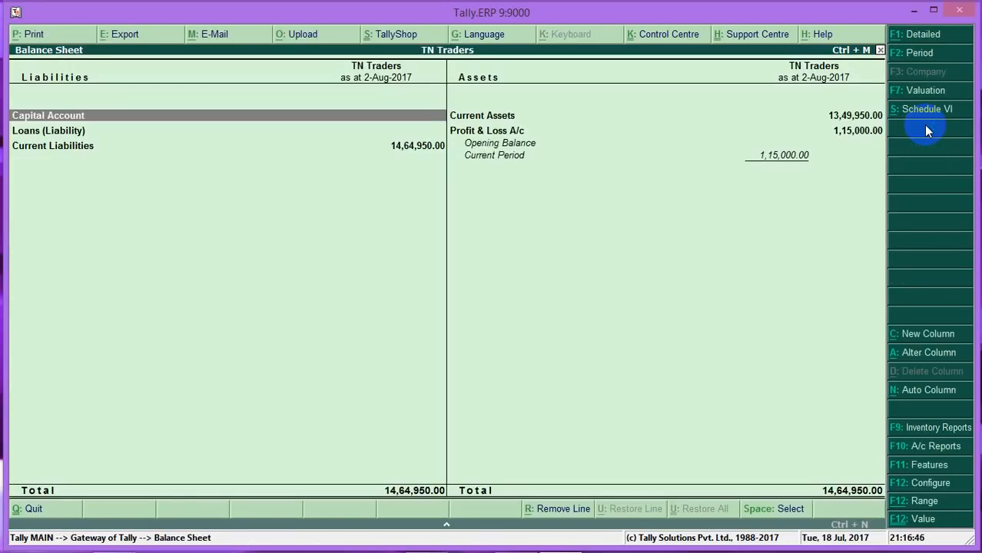
Step: Expand the Balance Sheet to detailed form and inspect Duties & Taxes and Tax on Reverse Charge
key("alt+F1")
key("Down")
key("Down")
key("Down")
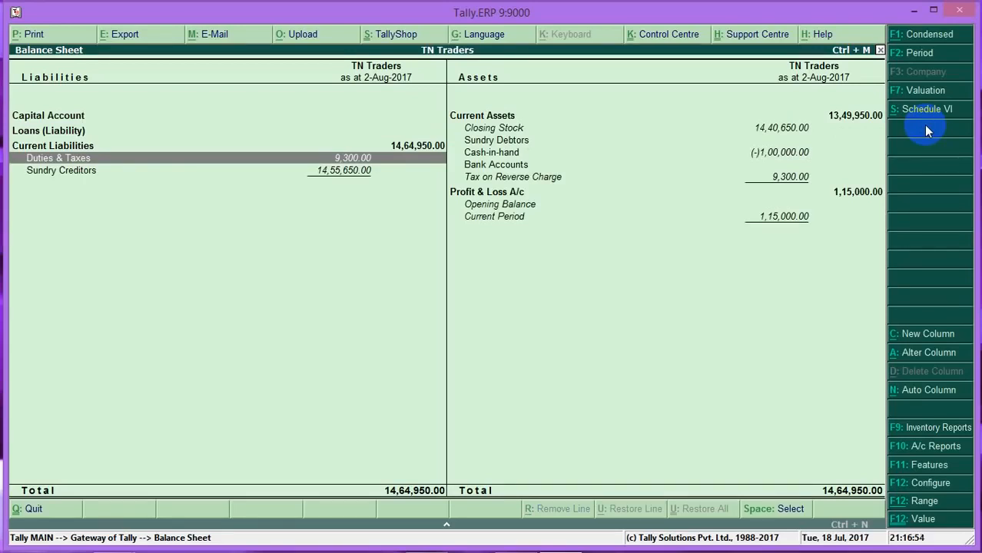
key("Right")
key("Down")
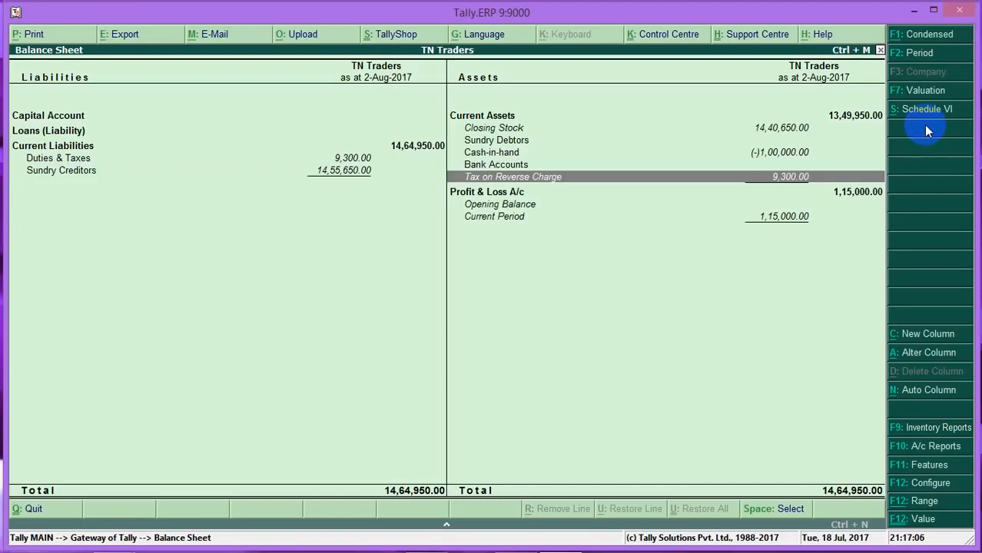
Step: Close the Balance Sheet and start a new payment voucher under Accounting Vouchers
key("Escape")
key("Escape")
key("n")
key("Down")
key("Down")
key("Return")
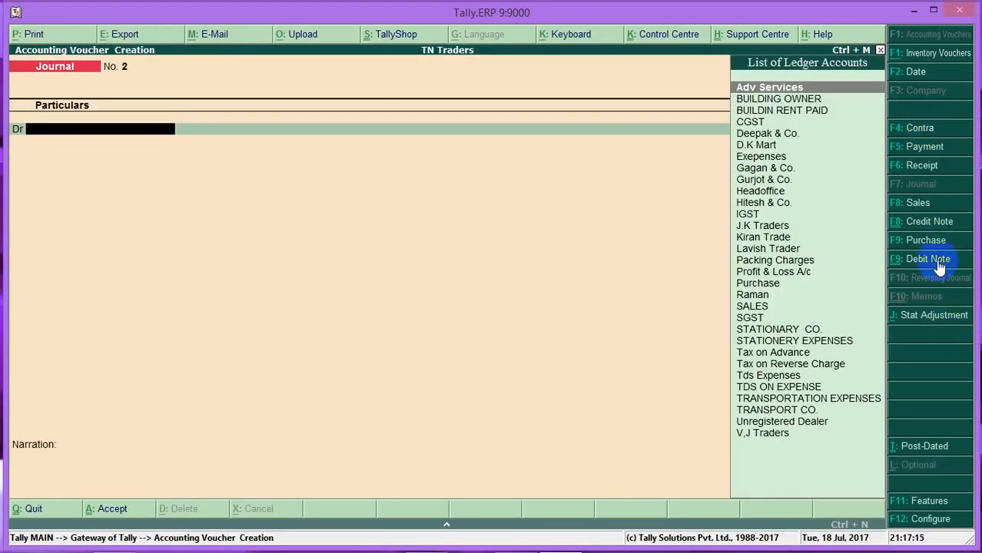
left_click(913, 151)
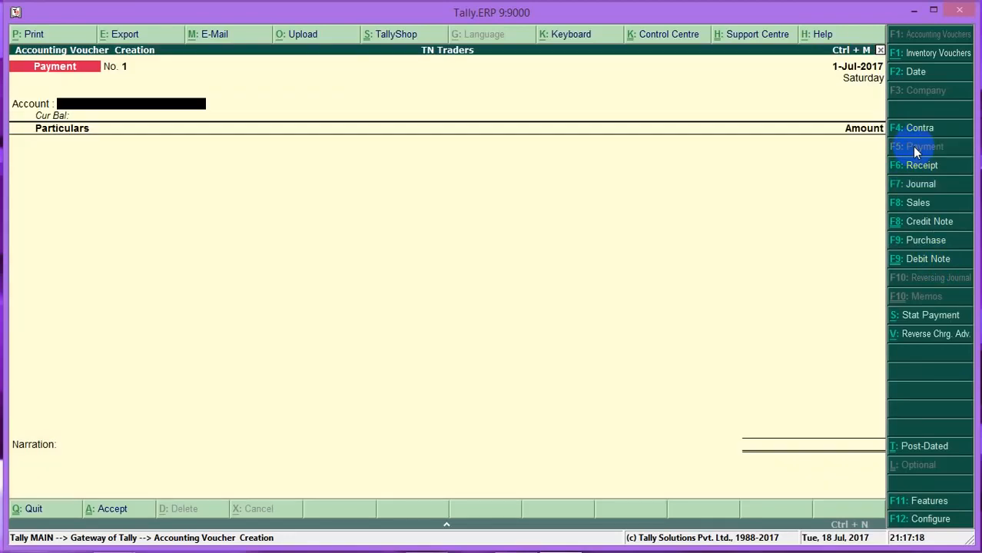
left_click(926, 317)
key("Return")
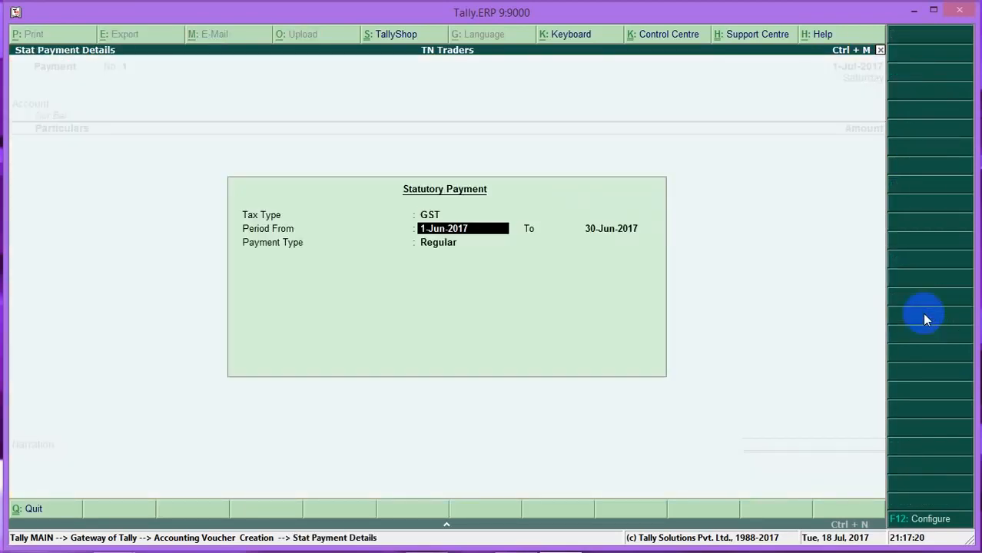
key("Escape")
key("Escape")
key("Escape")
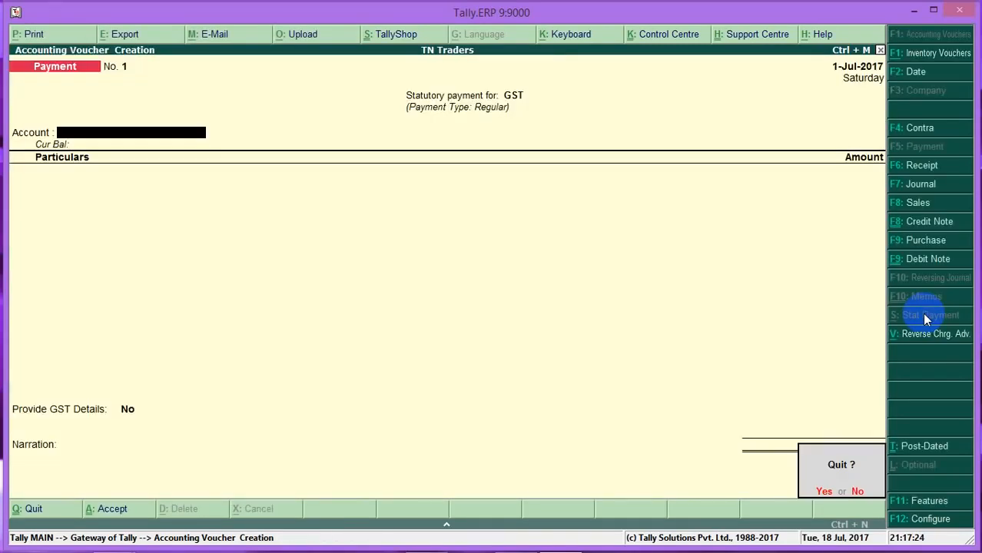
key("n")
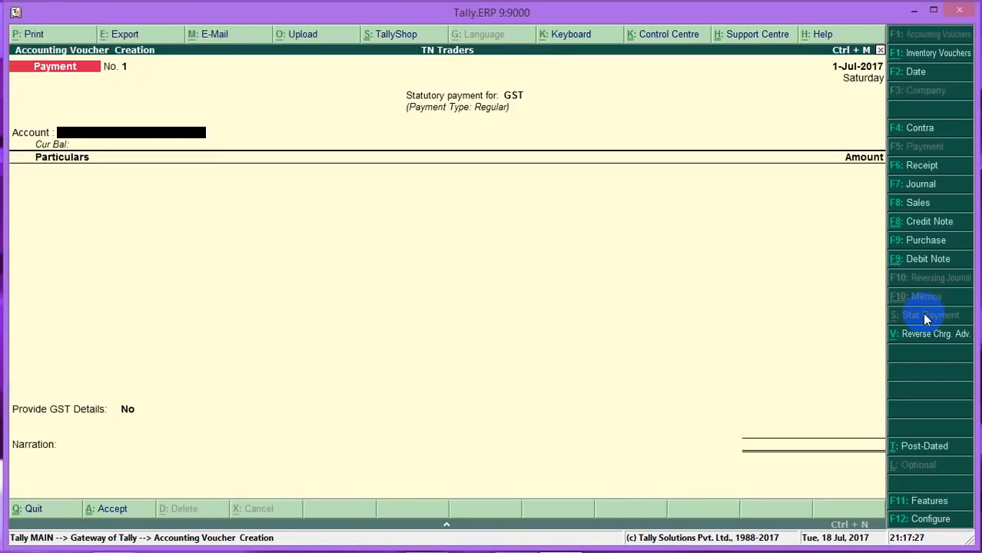
Step: Set the payment voucher's date to 31-7-2017, then quit the GST statutory payment and reopen a blank payment voucher
key("F2")
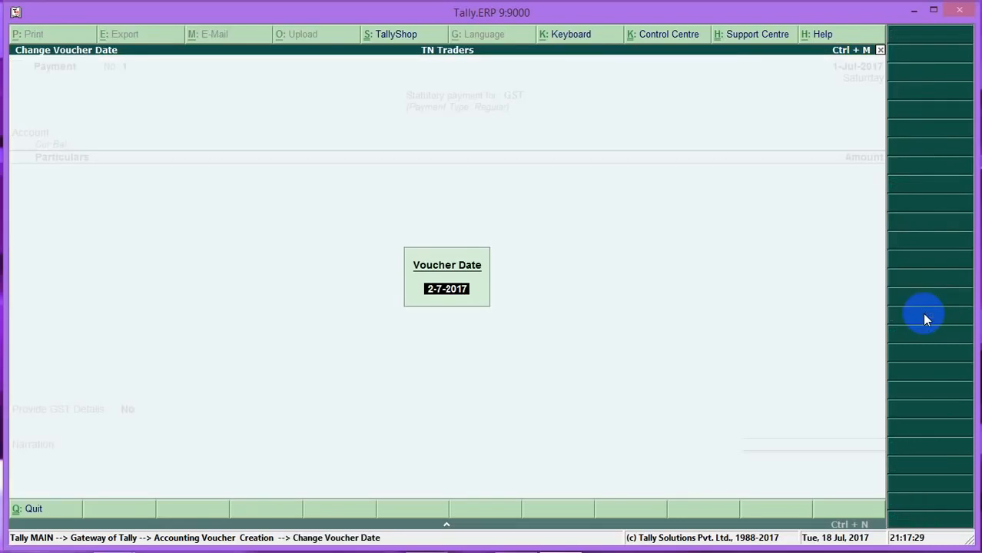
type("31-7")
key("Return")
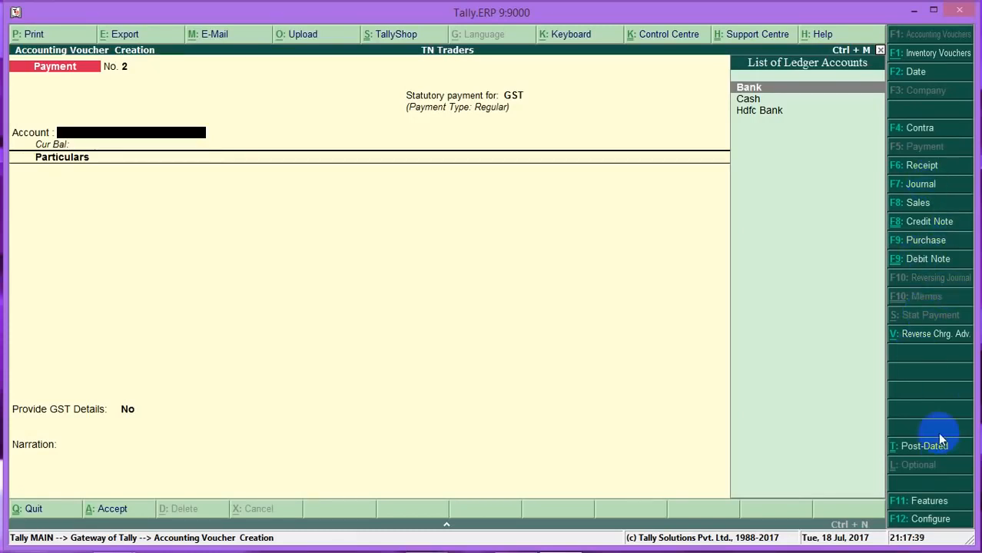
key("Escape")
key("Return")
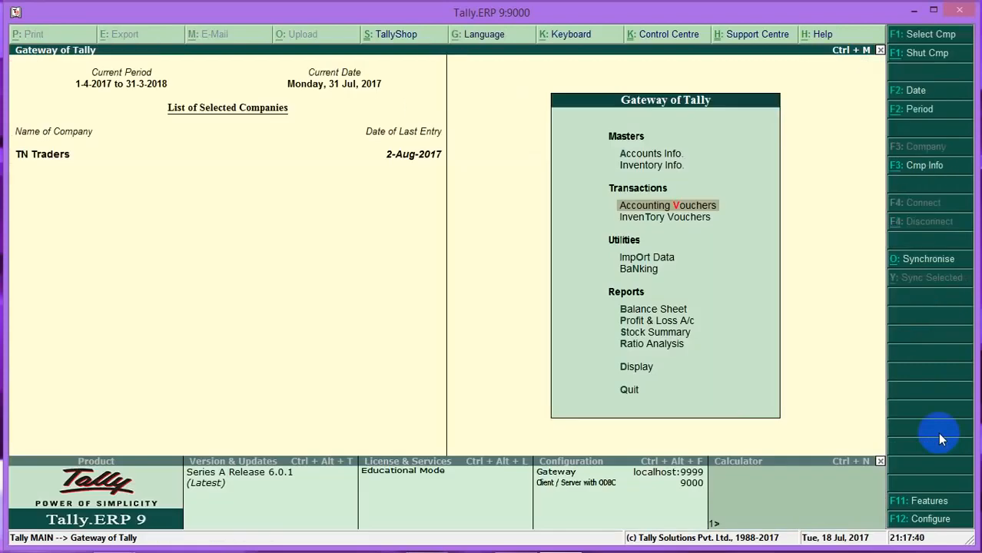
key("Return")
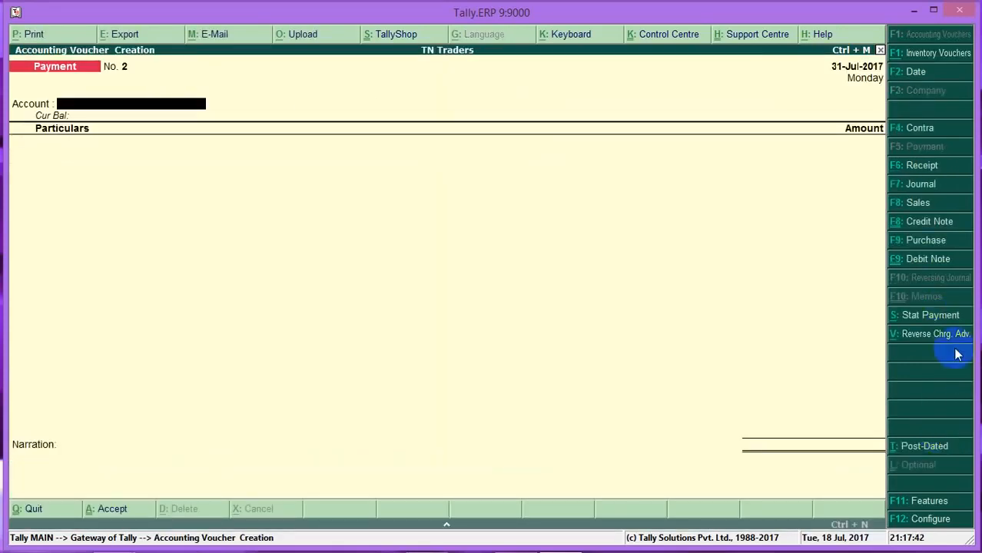
Step: Set up a GST statutory payment for 1-Jul-2017 to 31-Jul-2017 with payment type Recipient Liability
left_click(941, 317)
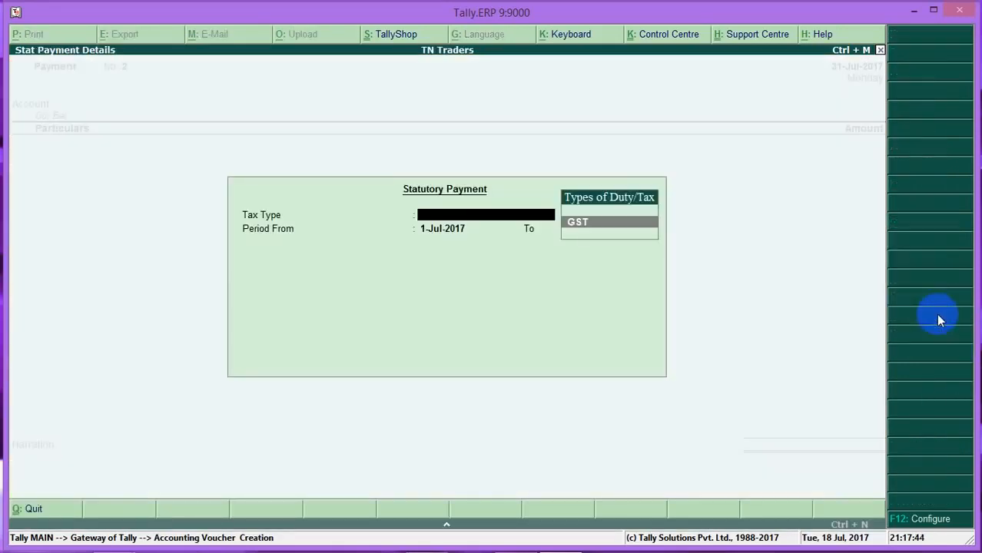
key("Return")
key("Return")
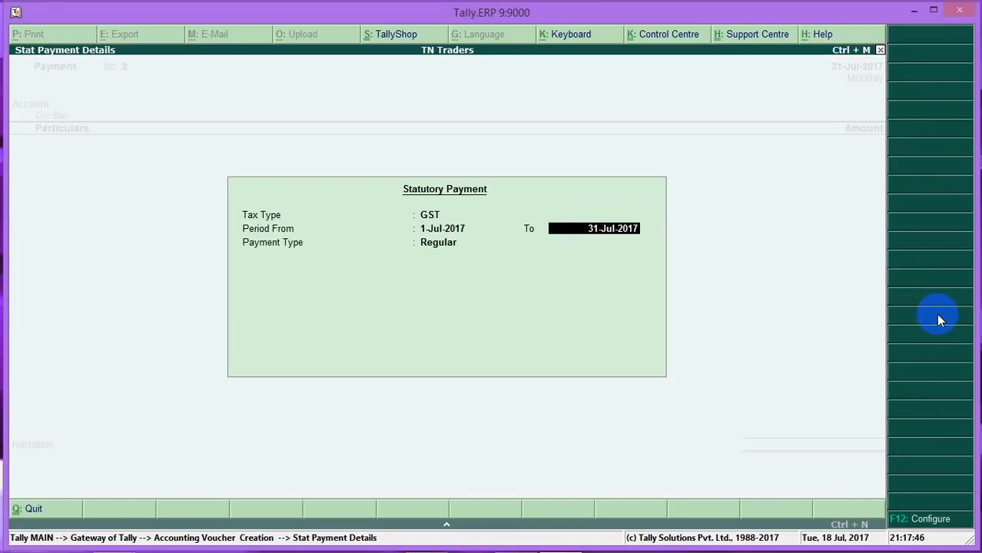
key("Return")
key("Up")
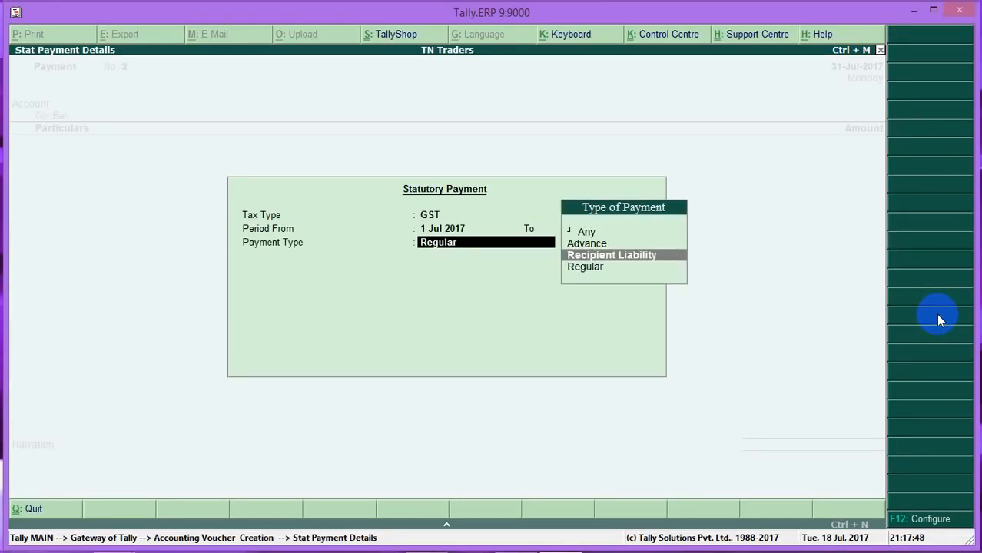
key("Return")
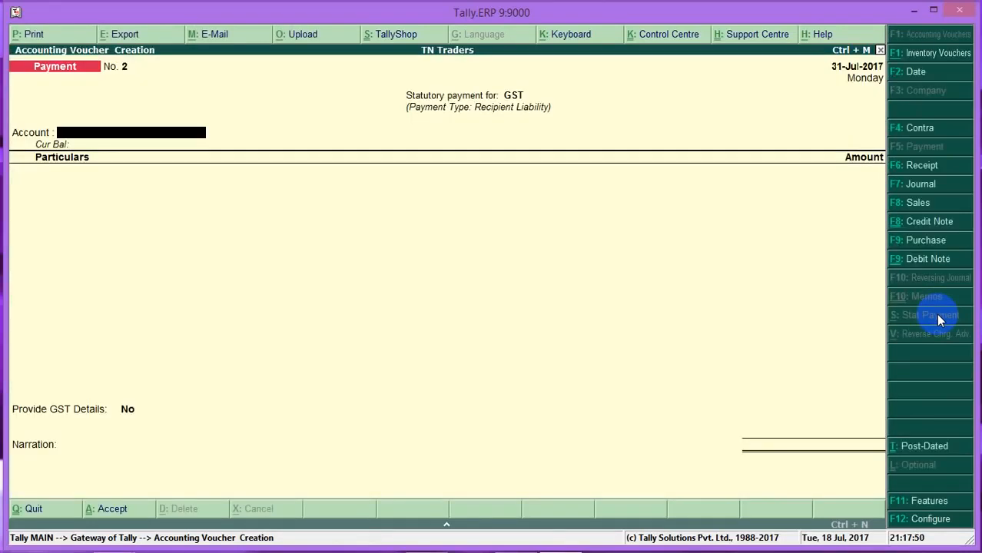
Step: Pay from the Cash account, entering 4650 against CGST and 4650 against SGST
type("CAS")
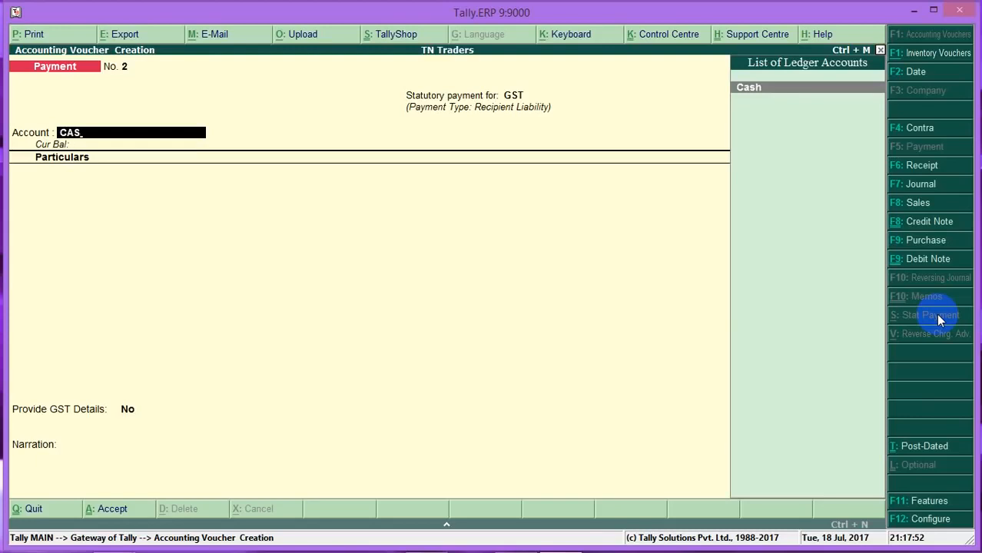
key("Return")
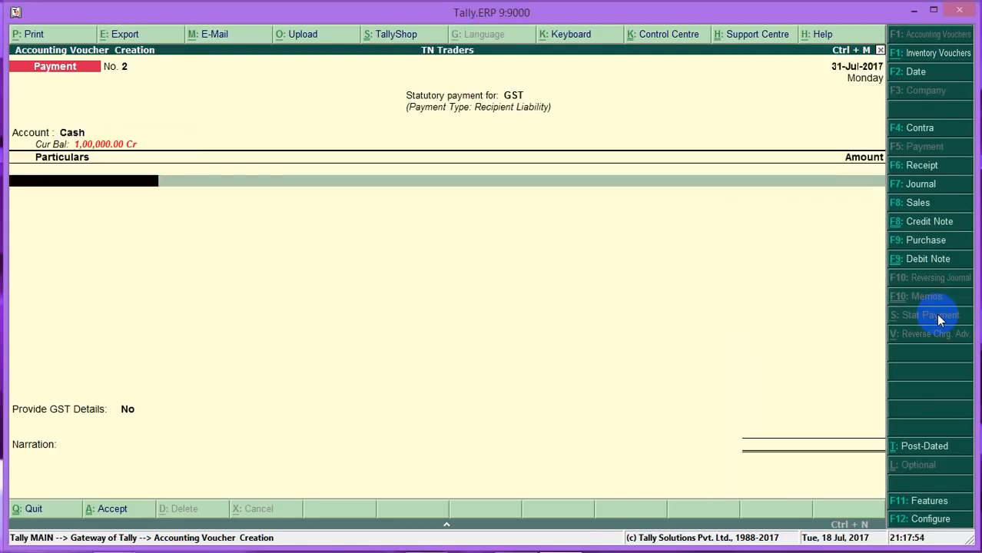
type("CGST")
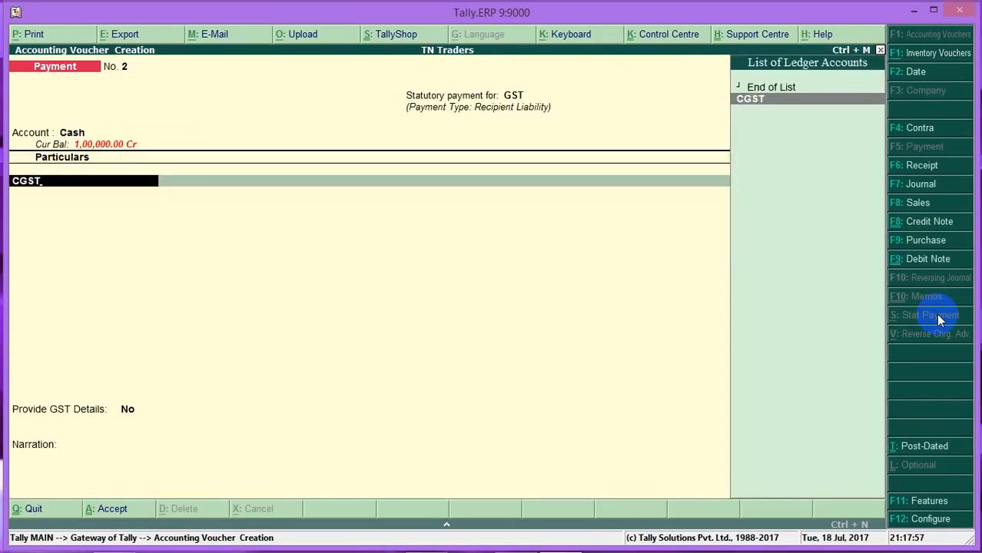
key("Return")
type("4650")
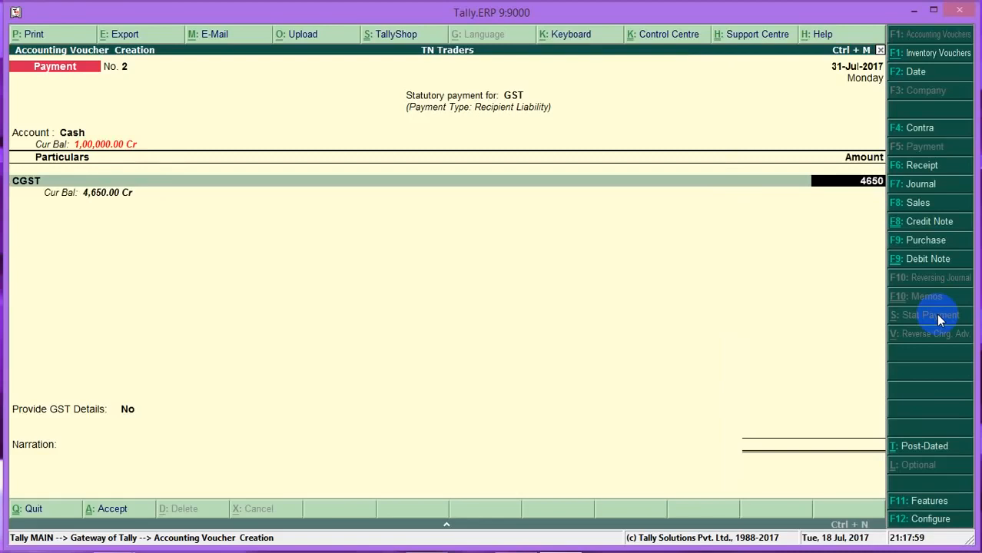
key("Return")
type("SGST")
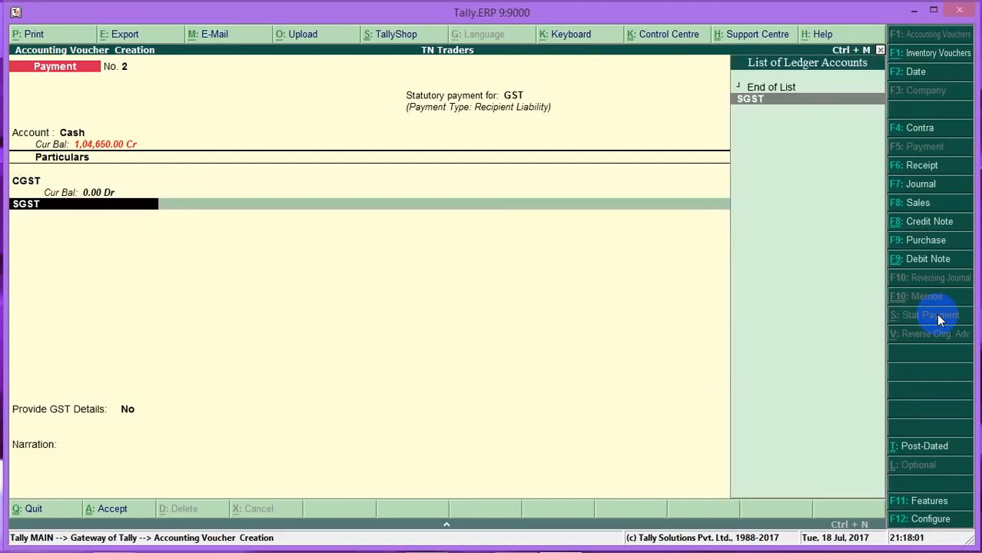
key("Return")
type("4650")
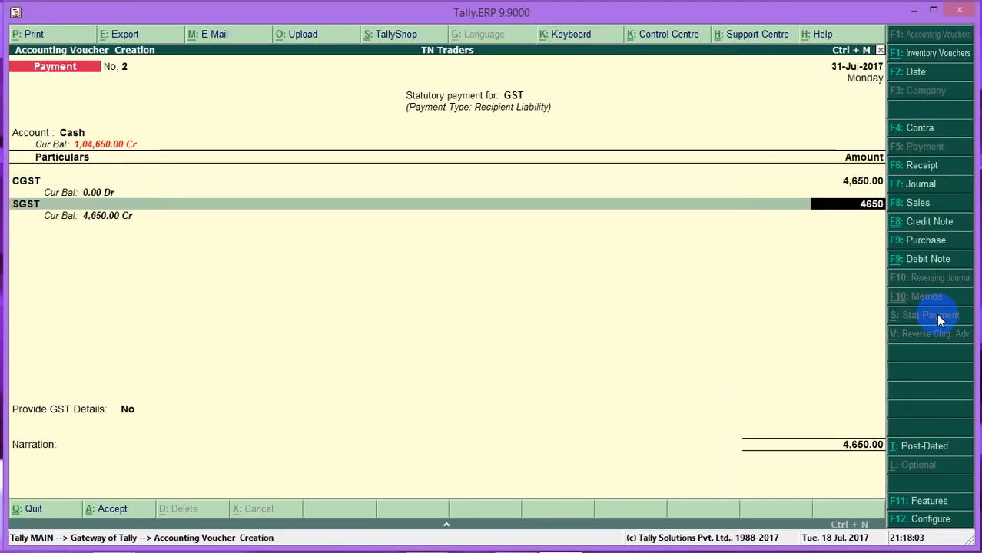
key("Return")
key("Return")
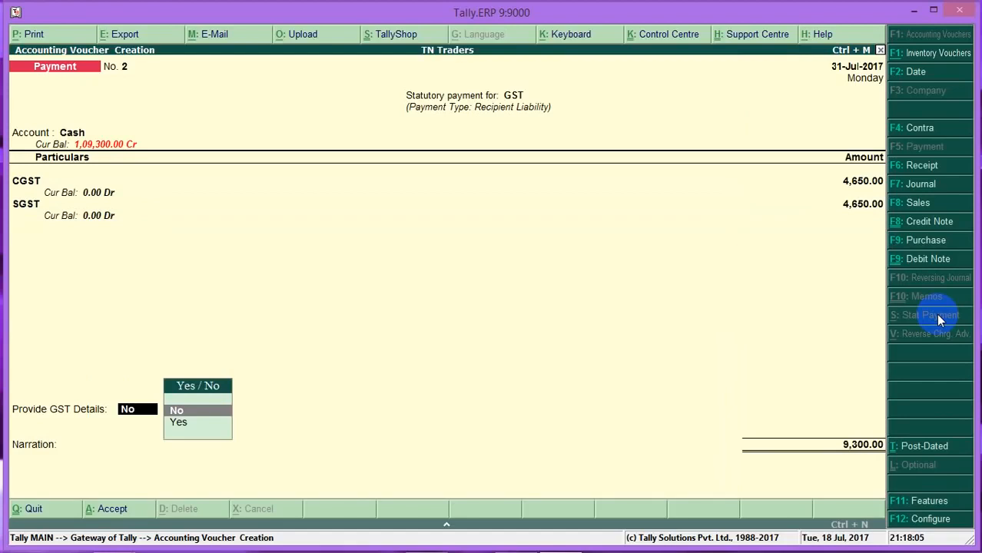
Step: Provide GST details with Cash - (Over the counter) as payment mode, leave the other bank details blank, and save the voucher
key("Down")
key("Return")
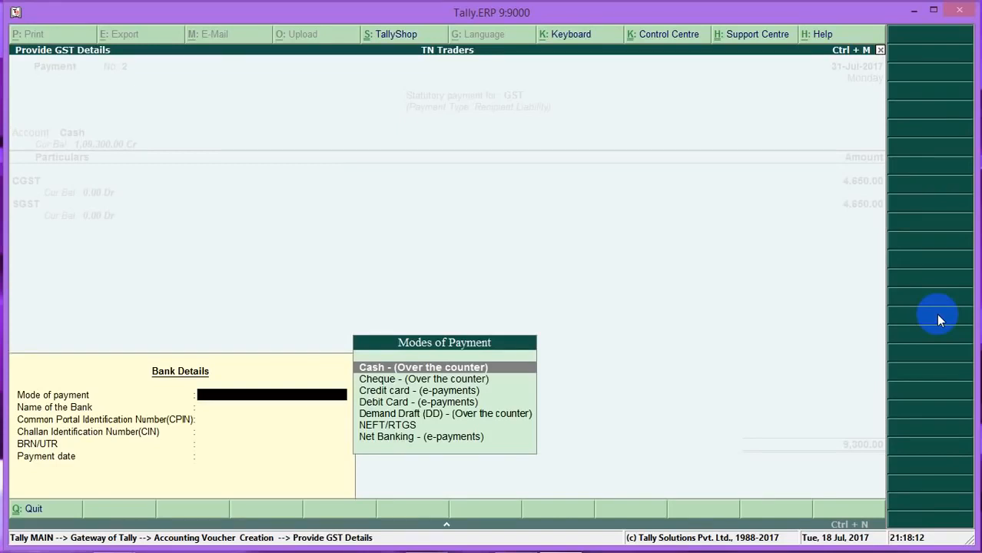
key("Return")
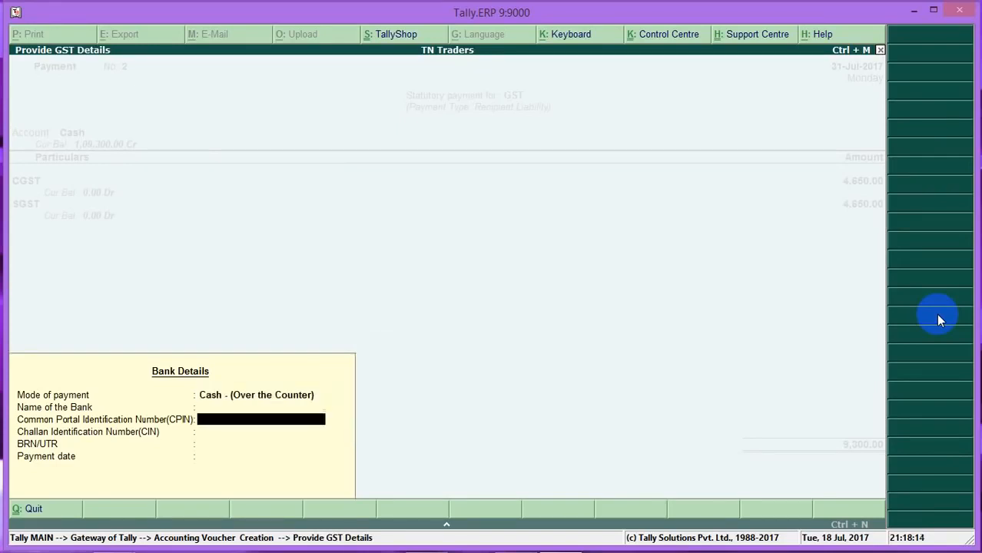
key("Return")
key("Return")
key("Return")
key("Return")
key("Return")
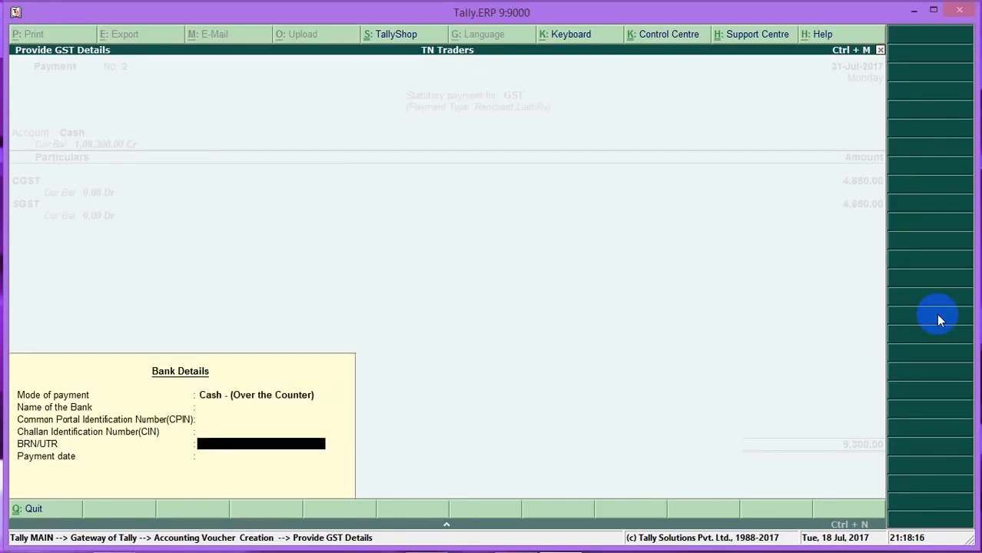
key("Return")
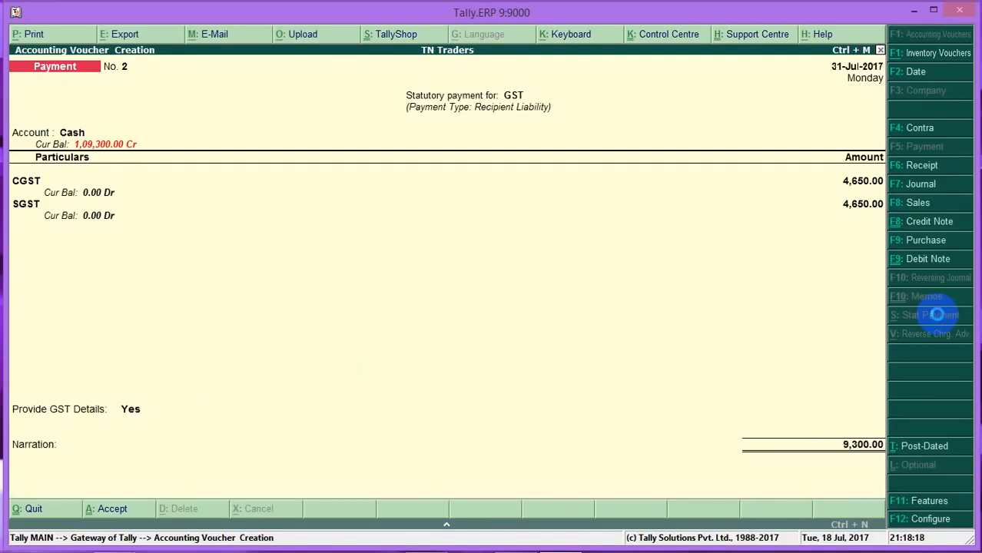
Step: Quit payment voucher entry and open the Balance Sheet in detailed form
key("Escape")
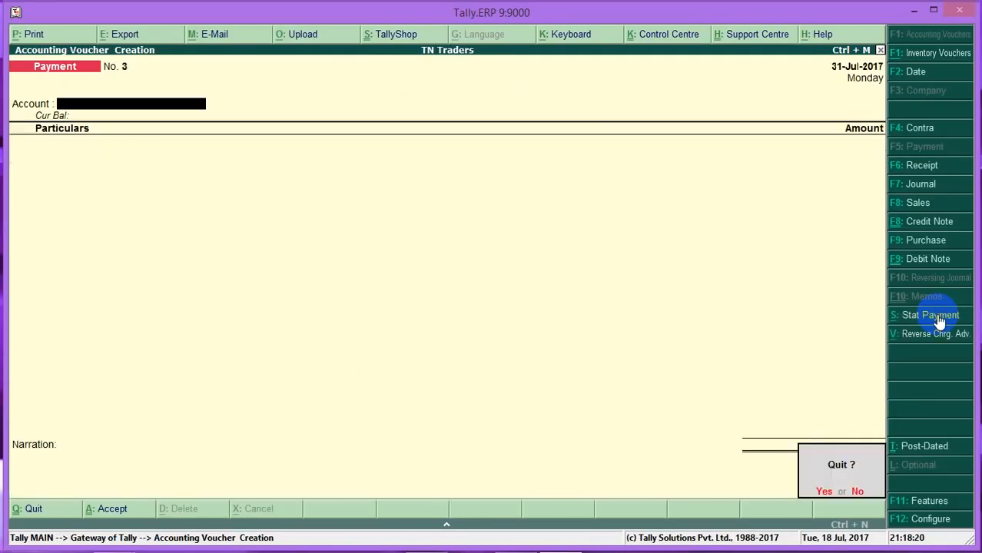
key("Return")
key("Down")
key("Down")
key("Down")
key("Down")
key("Down")
key("Up")
key("Return")
key("alt+F1")
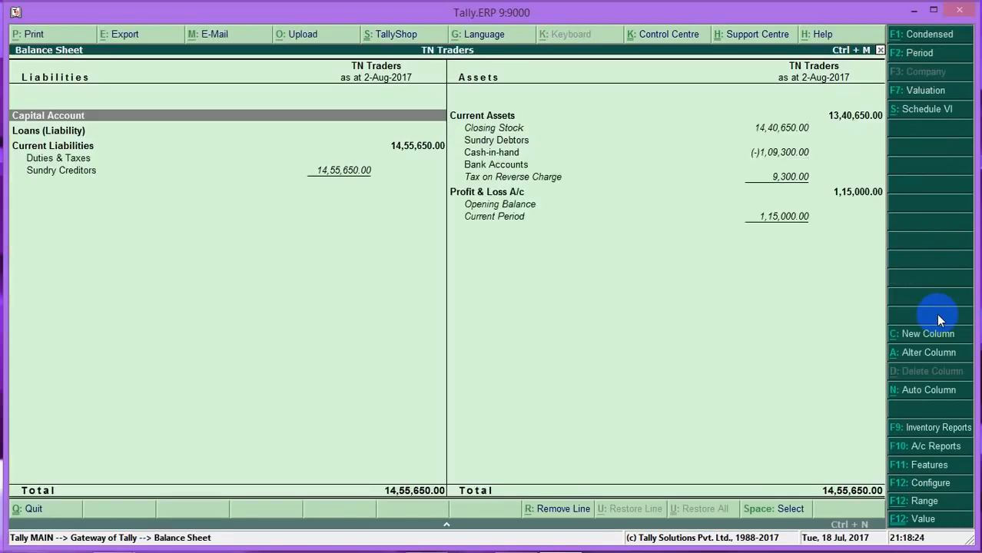
Step: Inspect Duties & Taxes and Tax on Reverse Charge in the Balance Sheet, then close the report
key("Down")
key("Down")
key("Down")
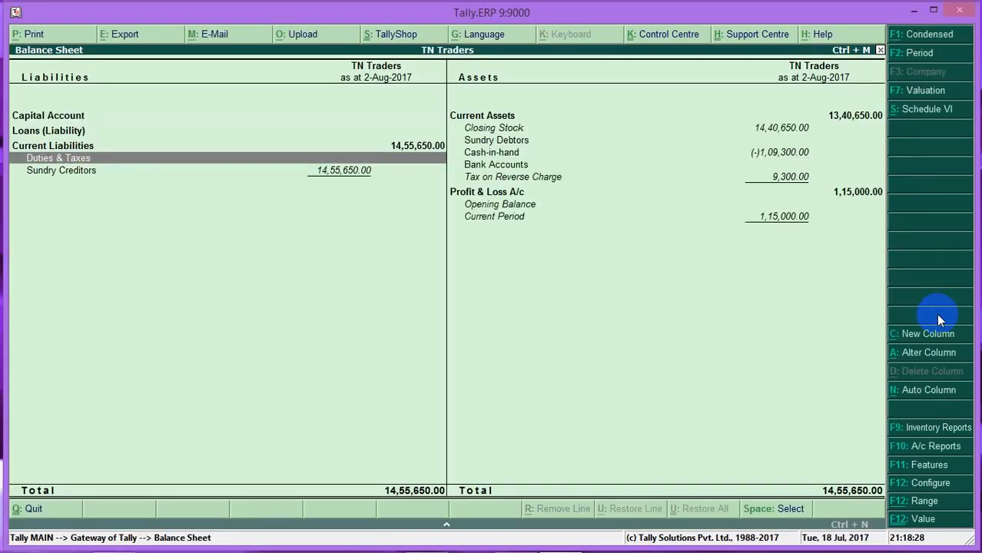
key("Right")
key("Down")
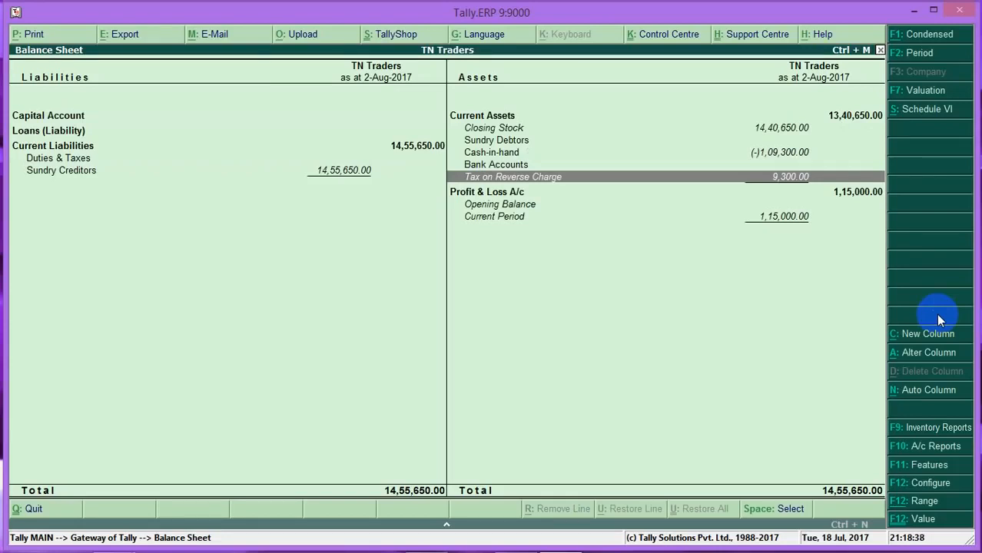
key("Escape")
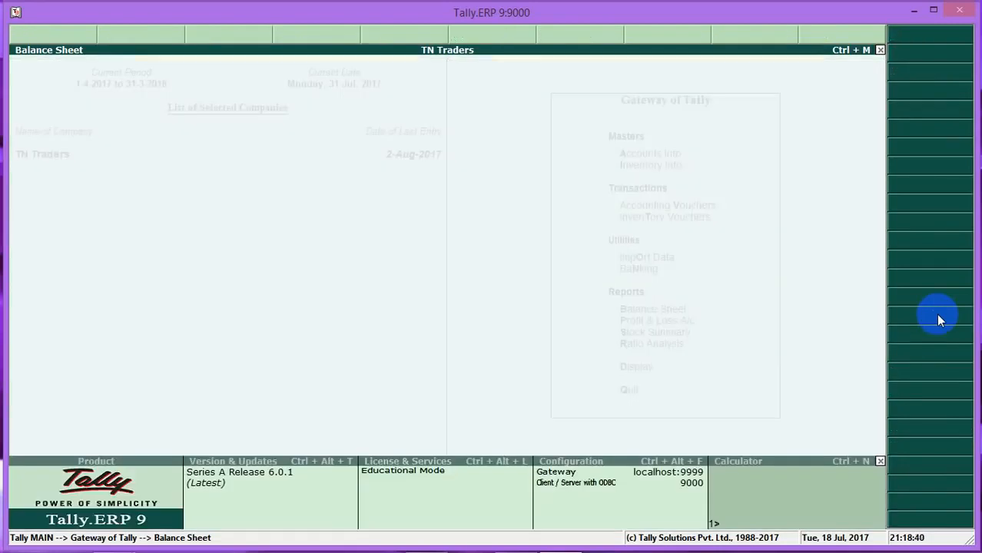
key("Escape")
key("Escape")
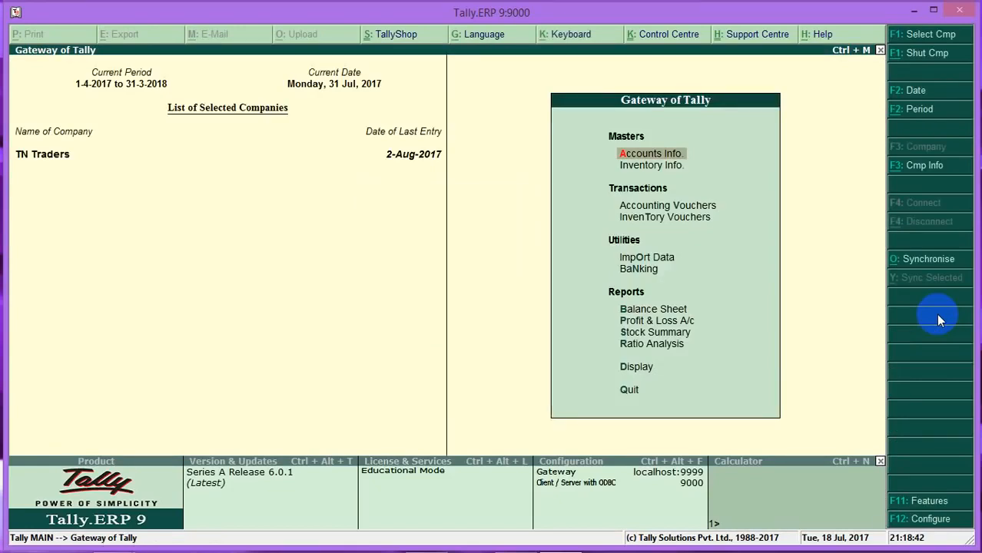
Step: Start a new journal voucher under Accounting Vouchers and date it 1-8-2017
key("Down")
key("Down")
key("Return")
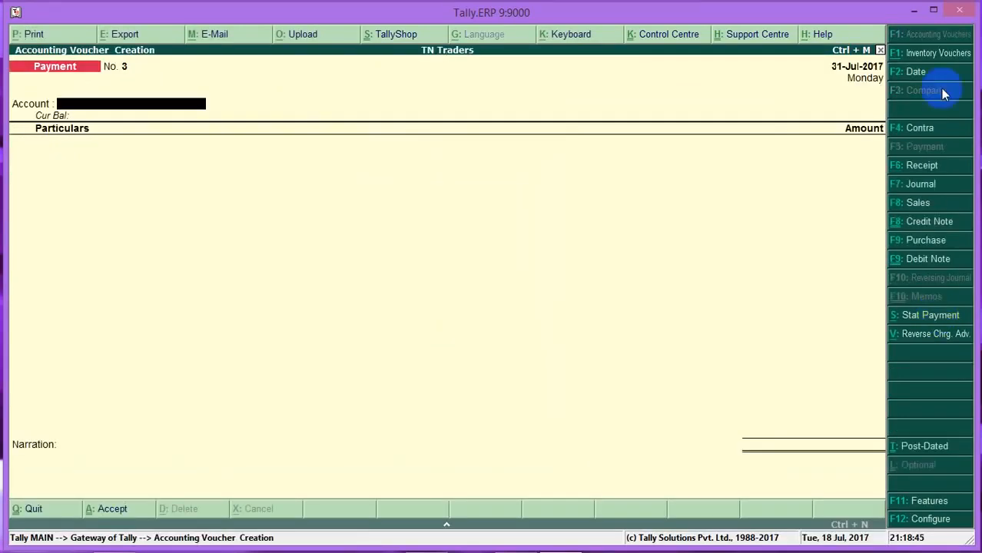
left_click(922, 189)
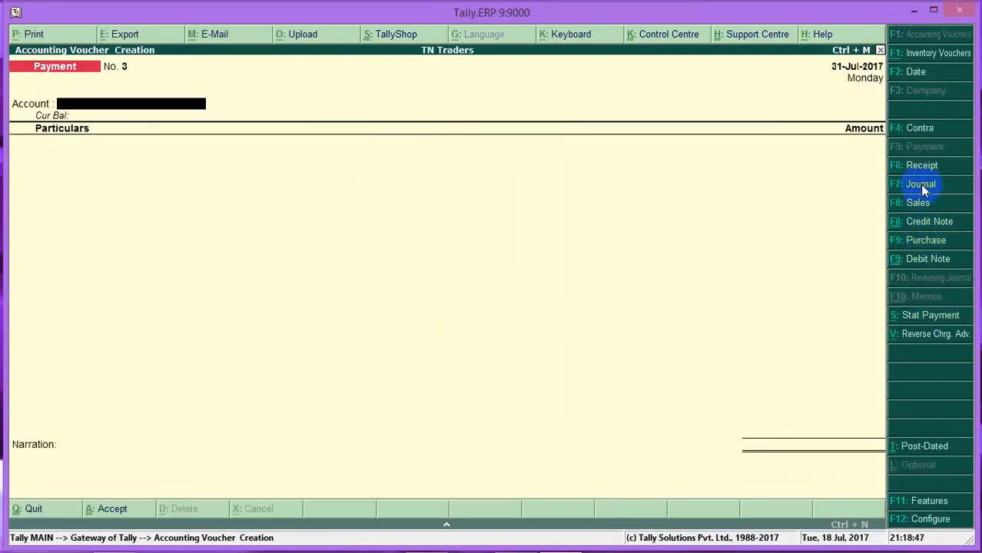
key("F2")
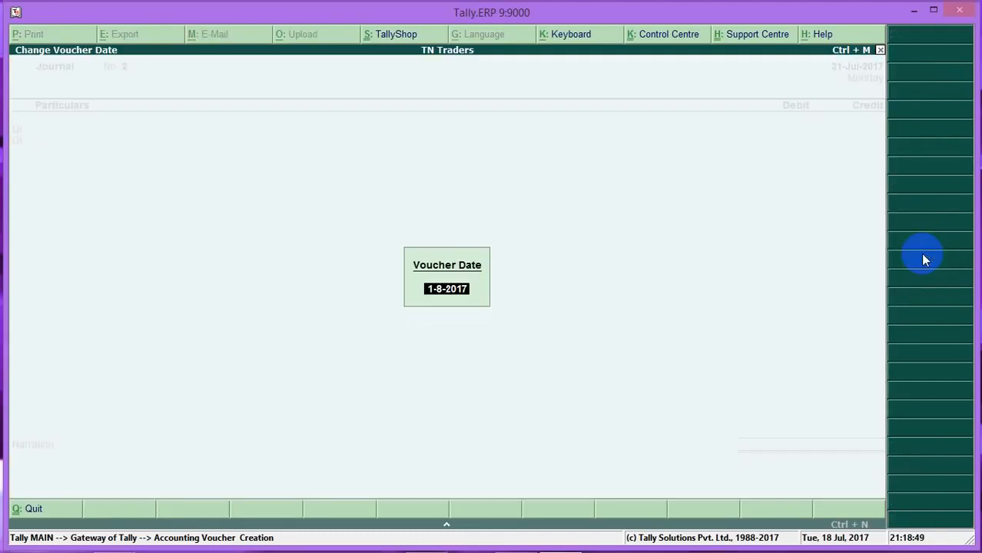
key("Return")
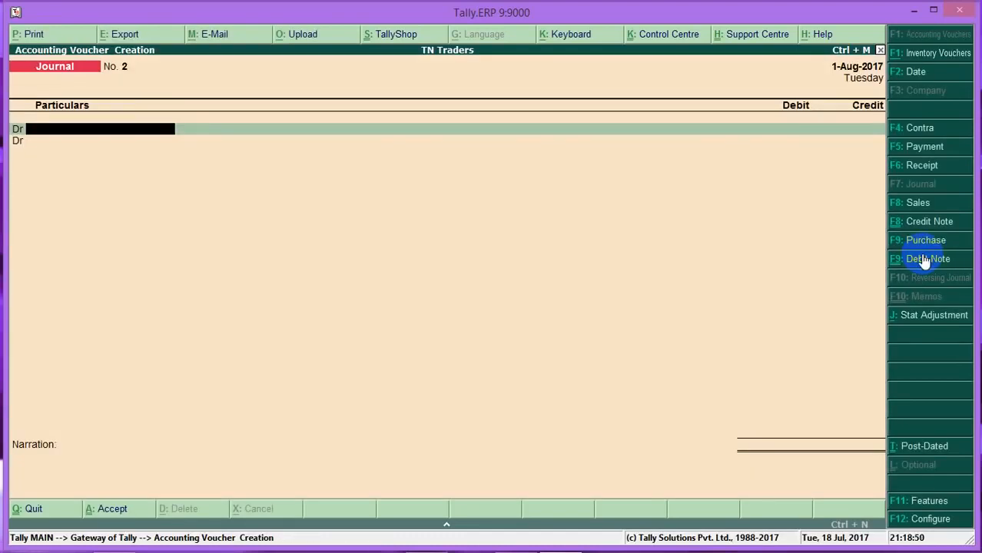
Step: Set the journal's stat adjustment to GST, Increase of Input Tax Credit, with Purchase under Reverse Charge as additional details
left_click(926, 318)
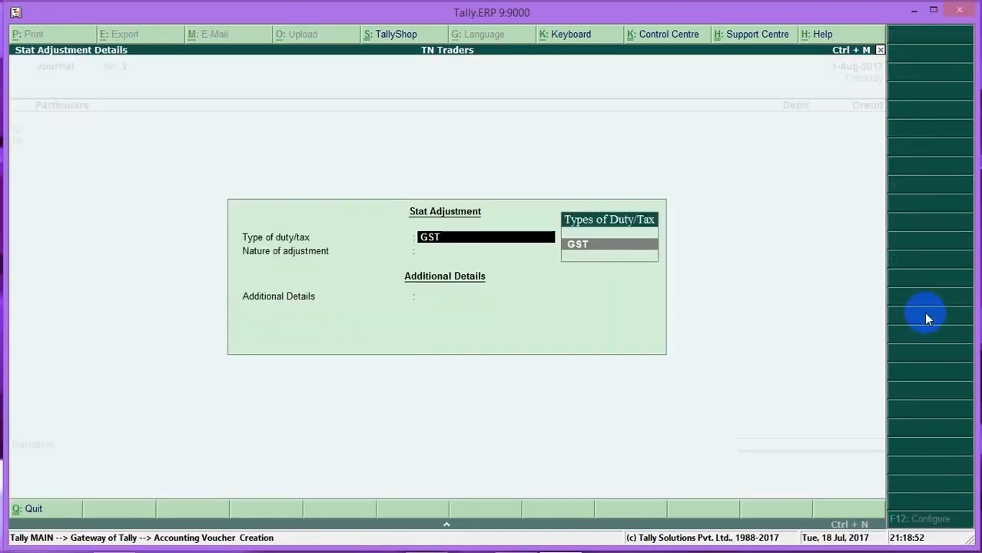
key("Return")
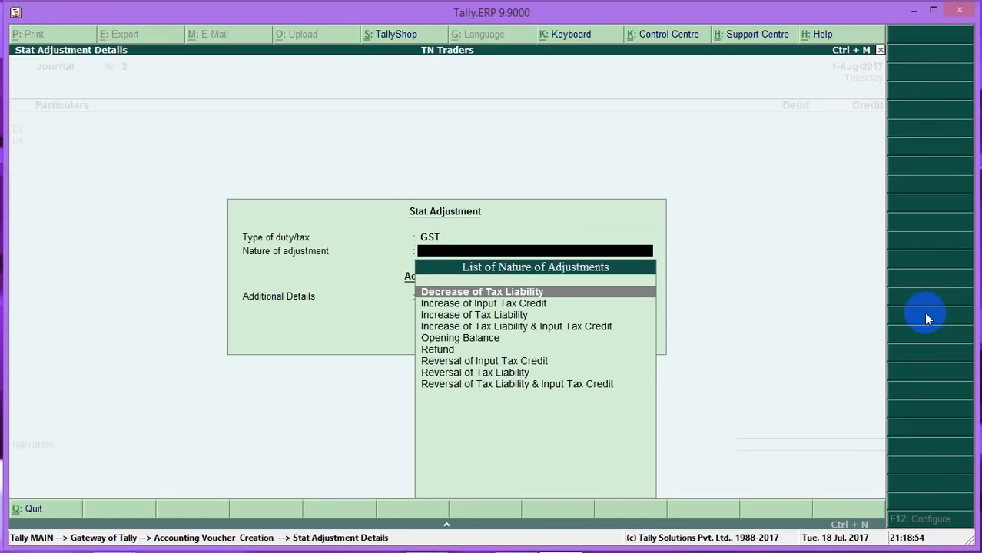
key("Down")
key("Down")
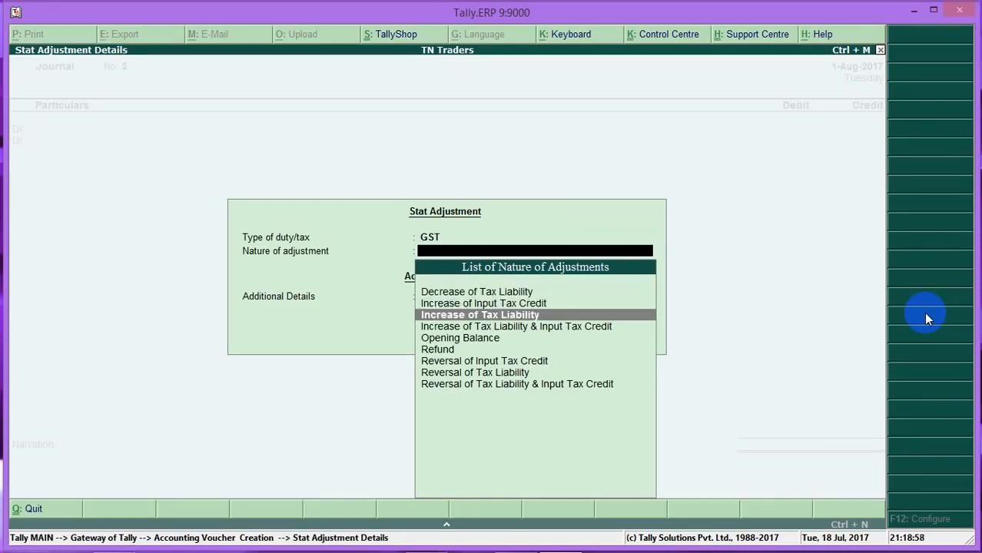
key("Up")
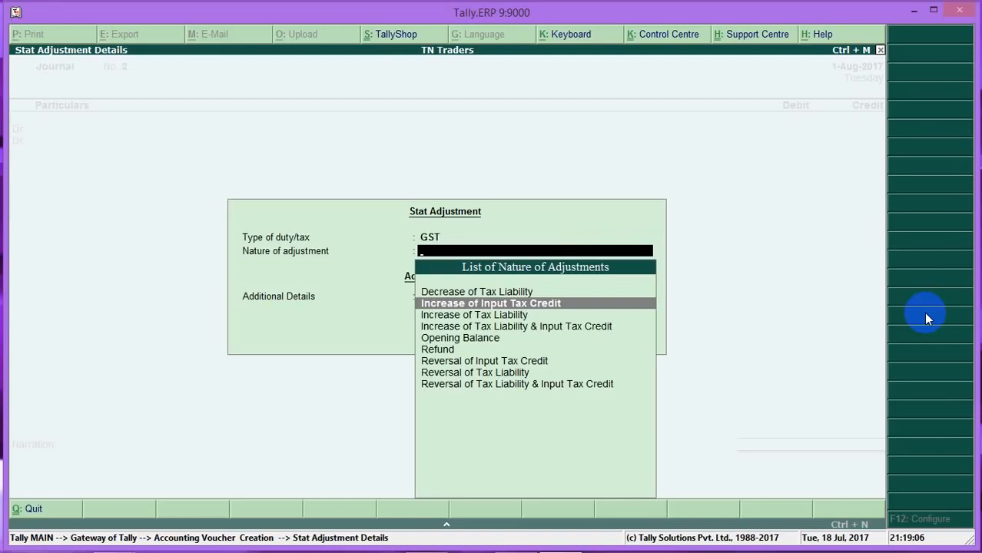
key("Return")
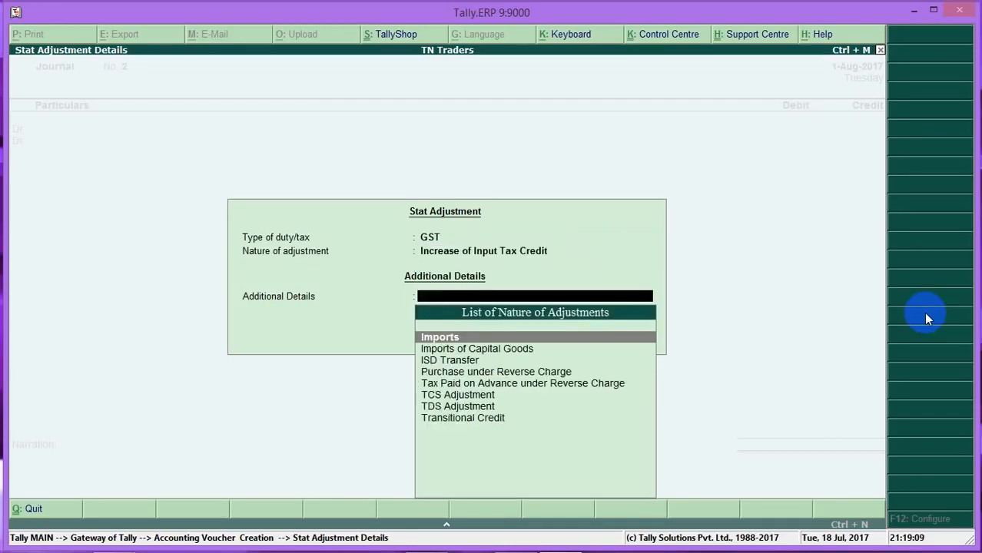
key("Down")
key("Down")
key("Down")
key("Down")
key("Up")
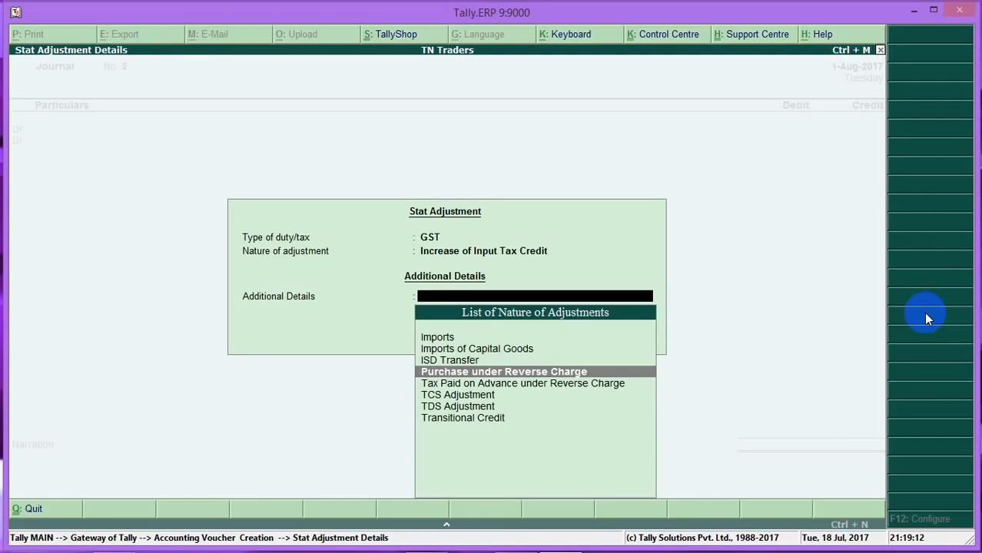
key("Return")
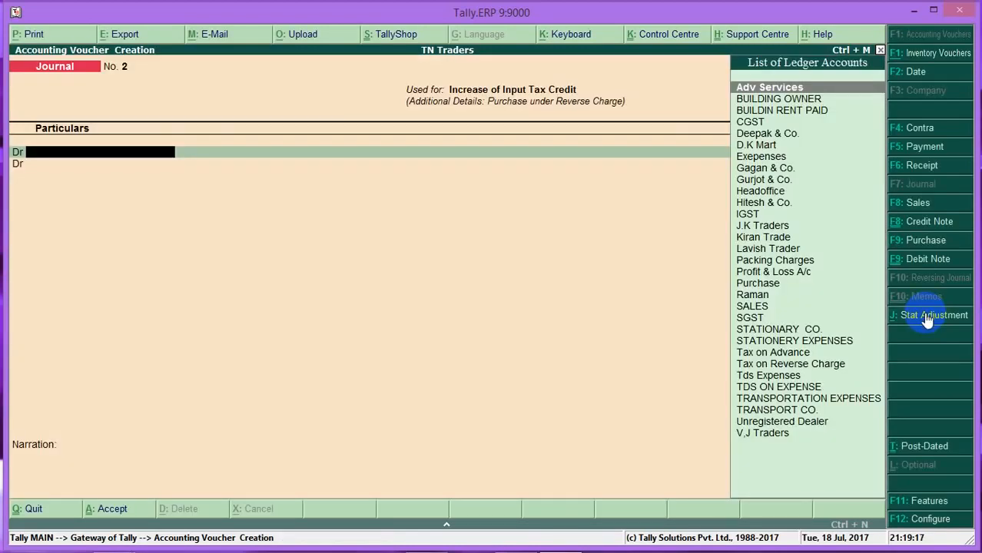
Step: Debit the CGST ledger with 4650 in the input tax credit journal
type("CGST")
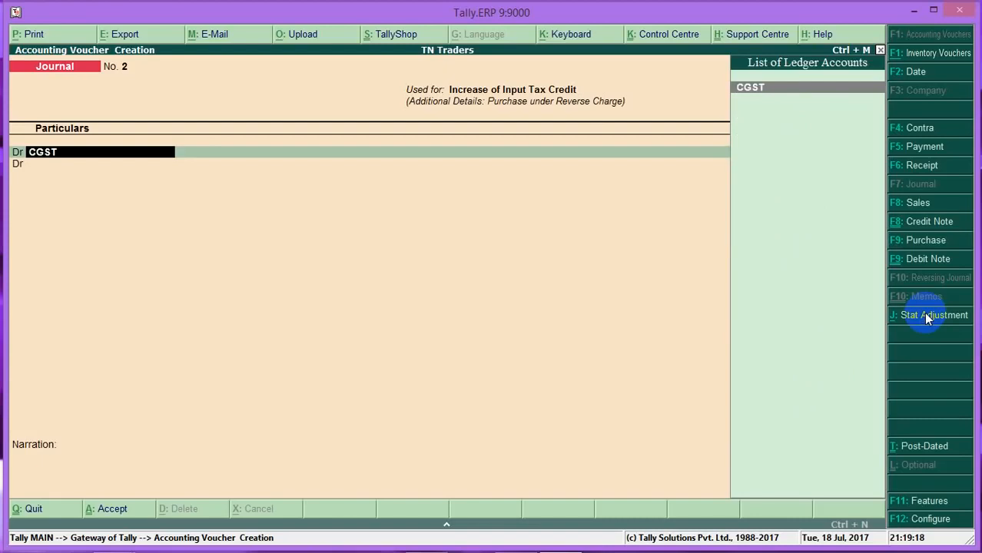
key("Return")
type("4650")
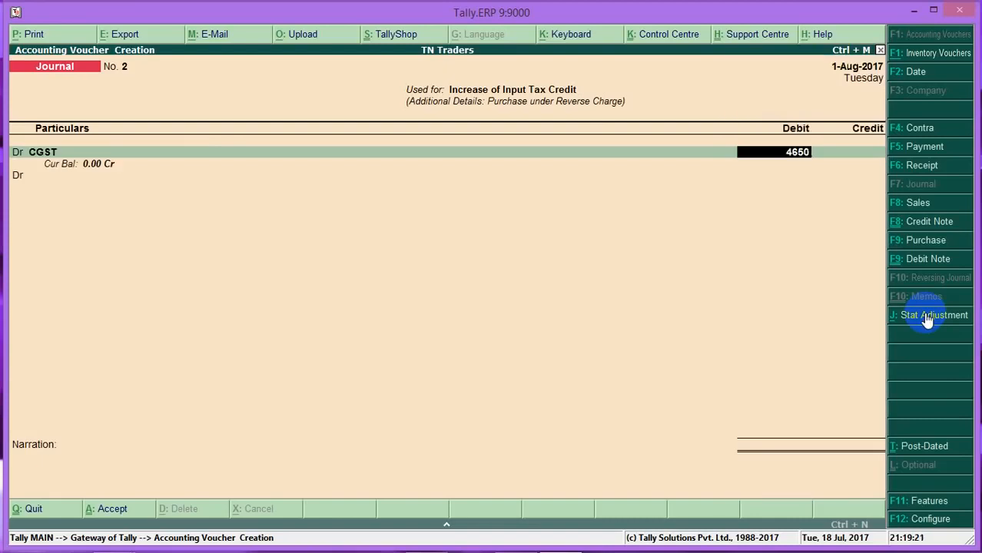
key("Return")
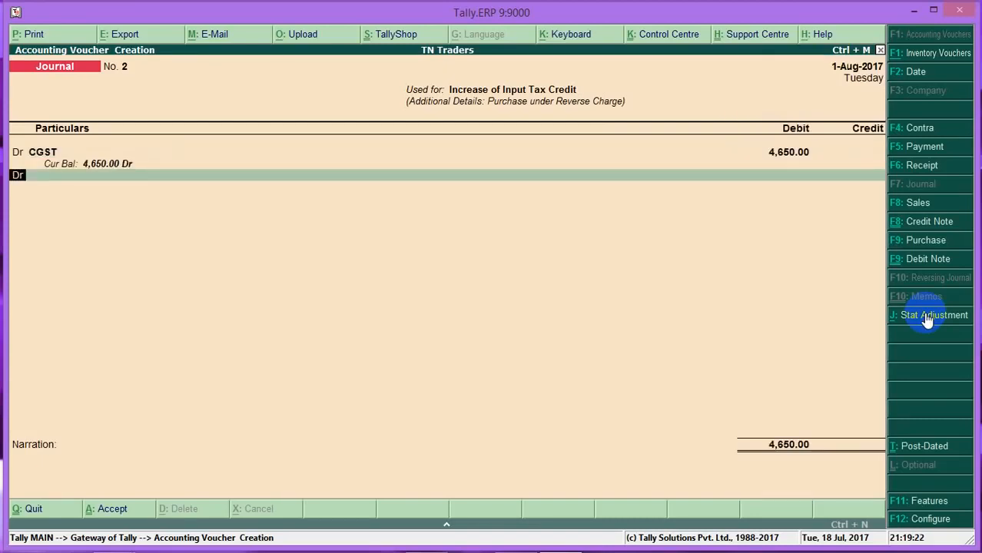
Step: Debit the SGST ledger with 4650 in the input tax credit journal
type("SGST")
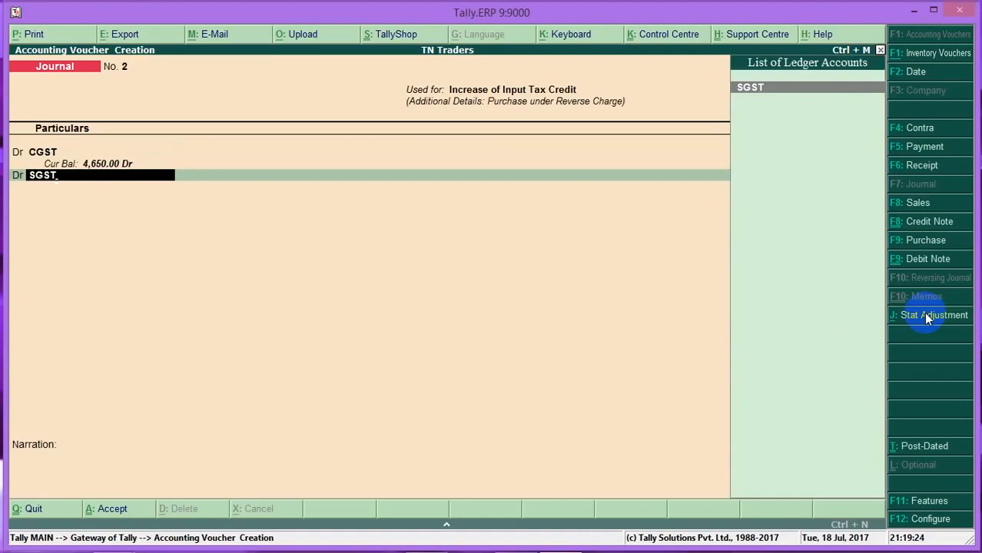
key("Return")
type("4650")
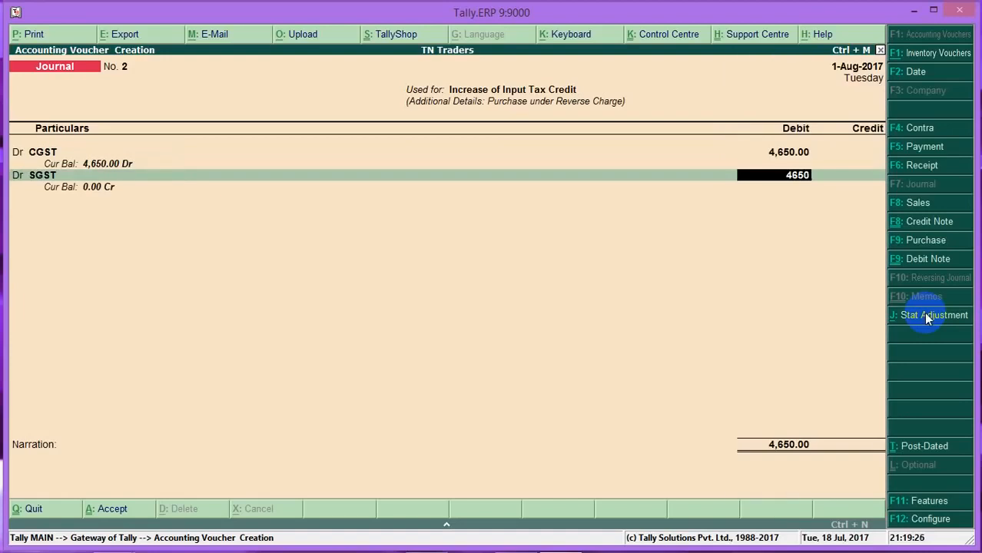
key("Return")
Step: Credit Tax on Reverse Charge with 9,300.00, save the journal voucher and leave voucher entry
key("Return")
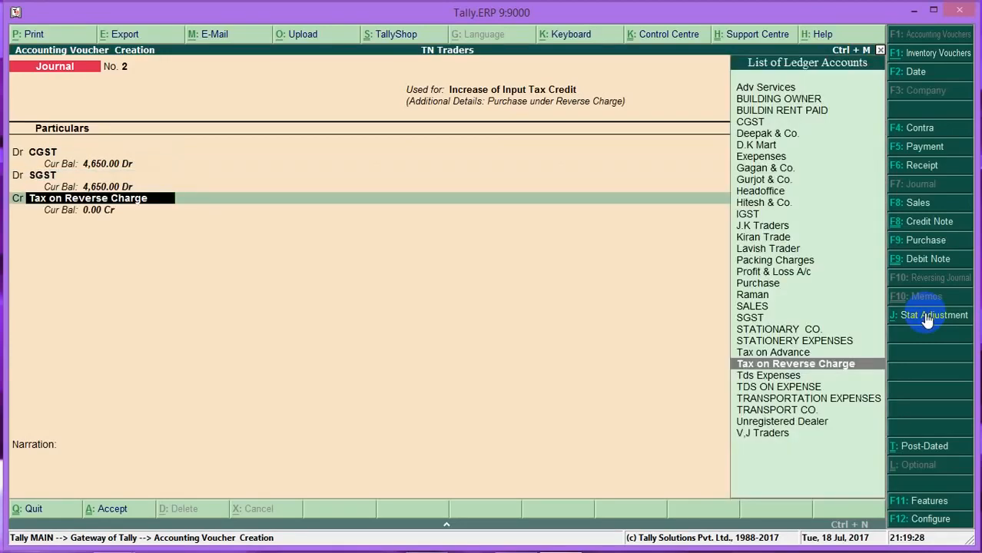
key("Return")
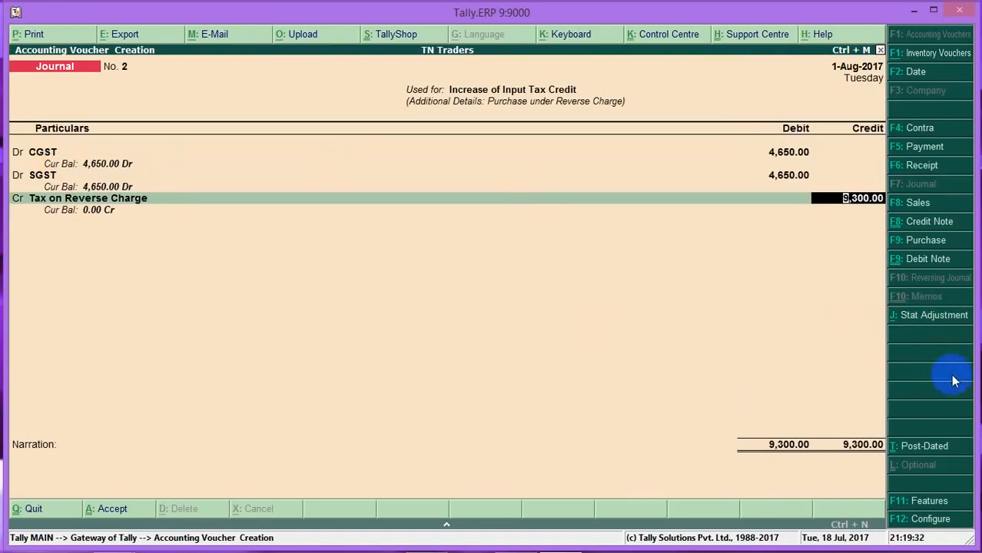
key("Return")
key("Return")
key("Return")
key("Escape")
key("Return")
Step: Inspect Duties & Taxes under Current Liabilities in the detailed Balance Sheet, then close the report
key("Up")
key("Down")
key("Down")
key("Down")
key("Down")
key("Down")
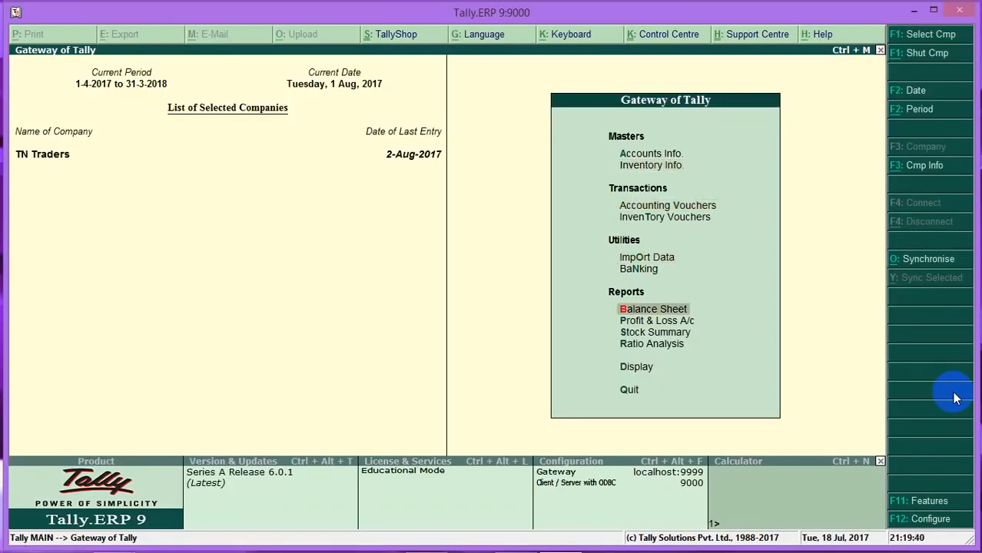
key("Return")
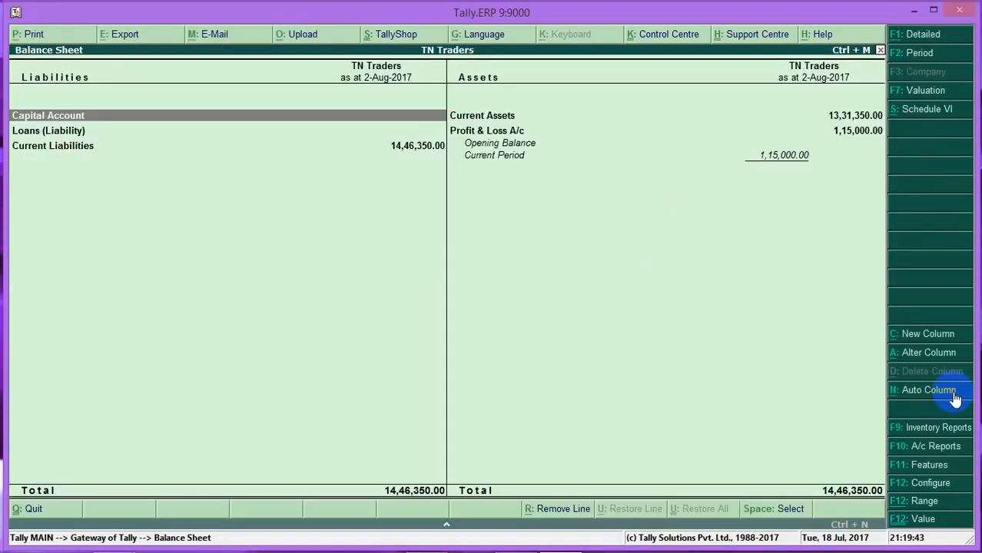
key("alt+F1")
key("Down")
key("Down")
key("Down")
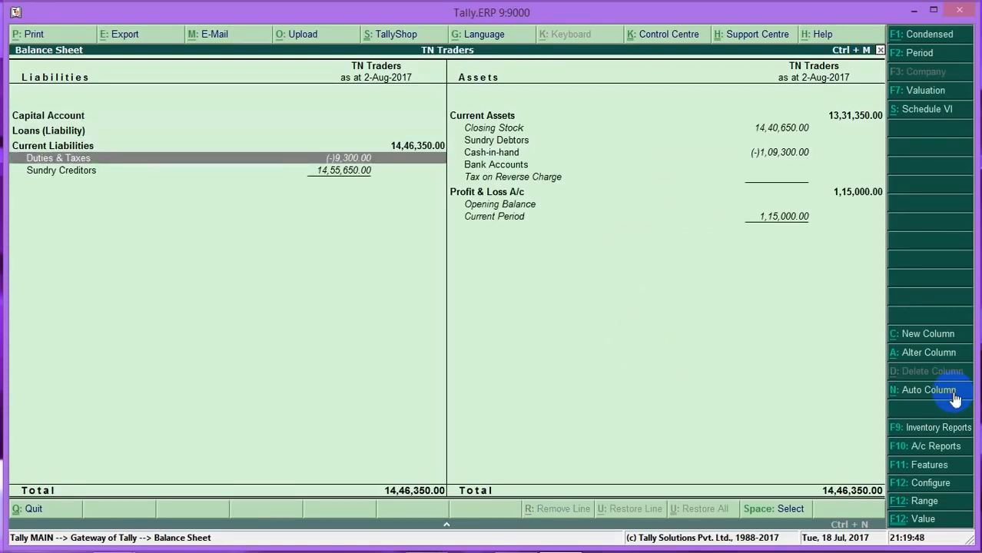
key("Escape")
Step: Review the purchase and the direct and indirect expense ledgers in the detailed Profit & Loss A/c, then close the report
key("Down")
key("Return")
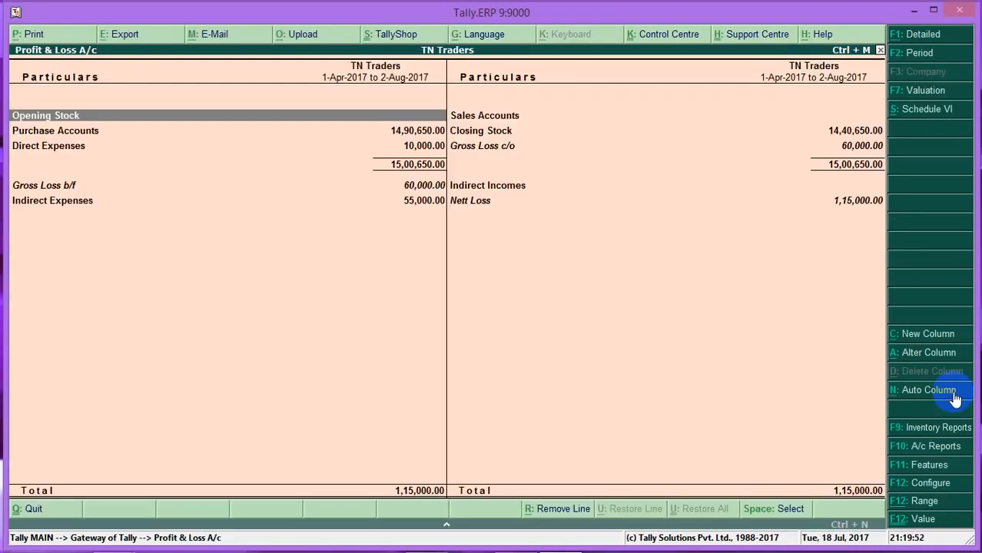
key("alt+F1")
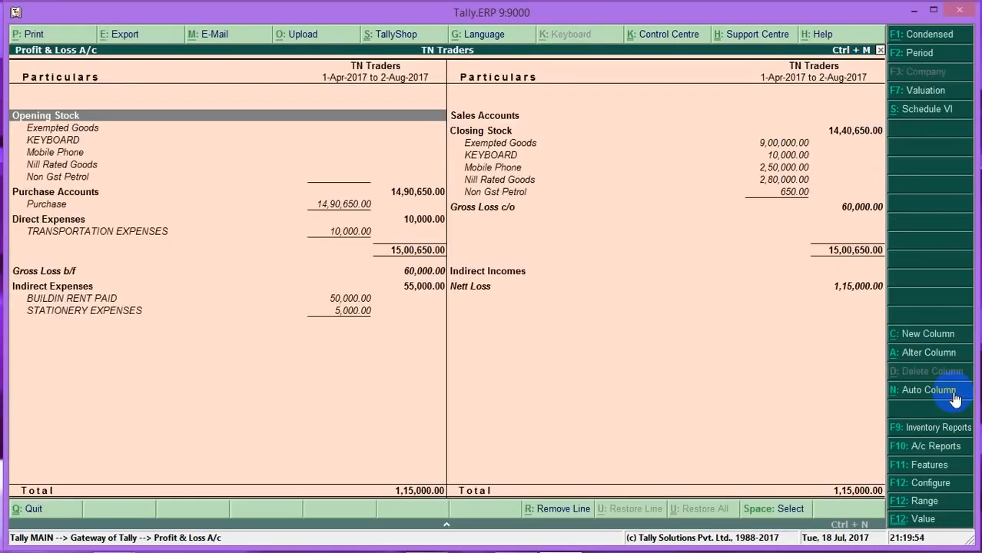
key("Down")
key("Down")
key("Down")
key("Down")
key("Down")
key("Down")
key("Down")
key("Down")
key("Down")
key("Down")
key("Down")
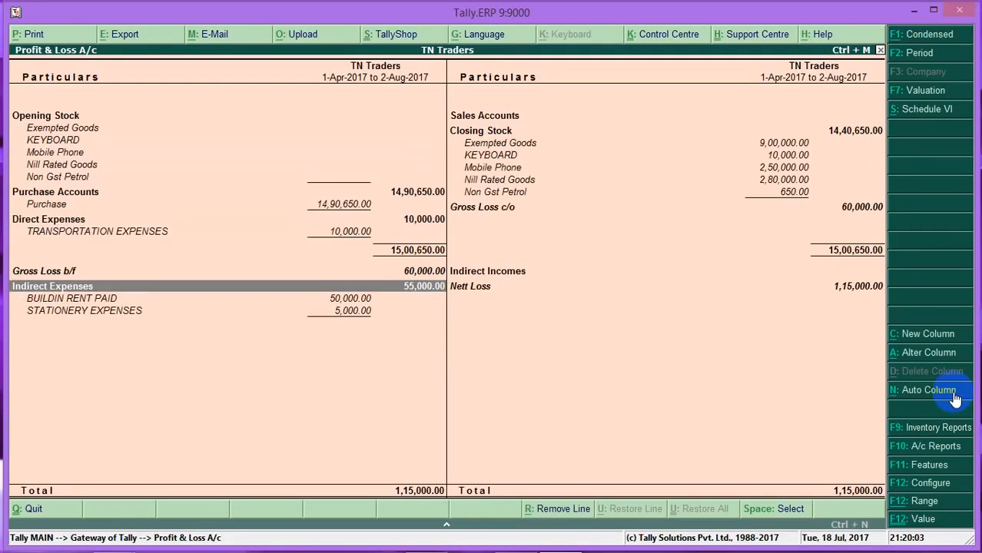
key("Down")
key("Down")
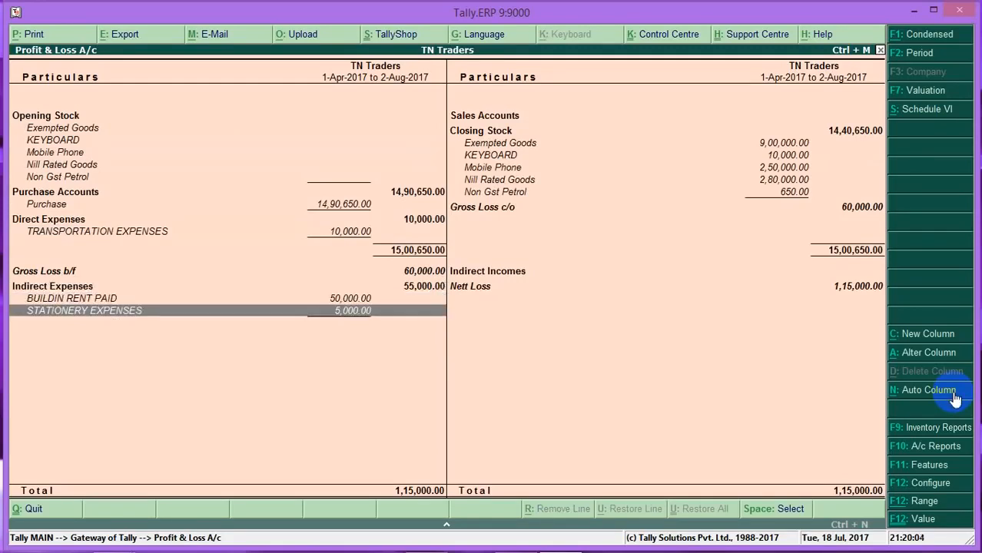
key("Escape")
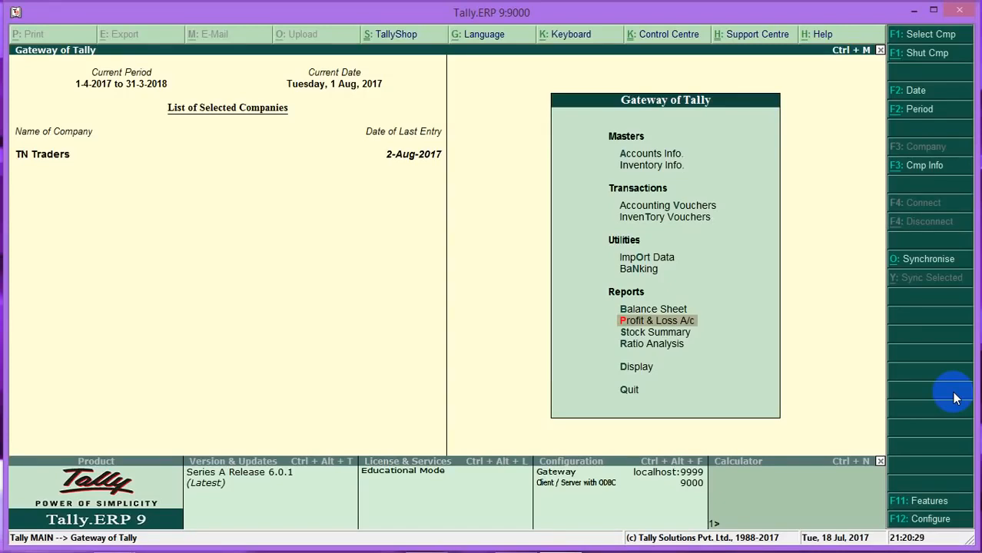
mouse_move(592, 549)
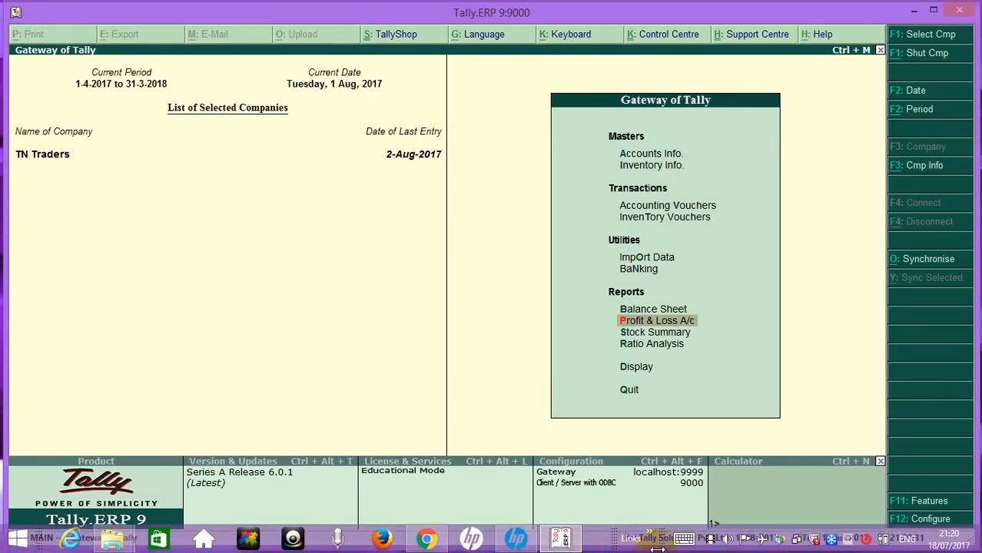